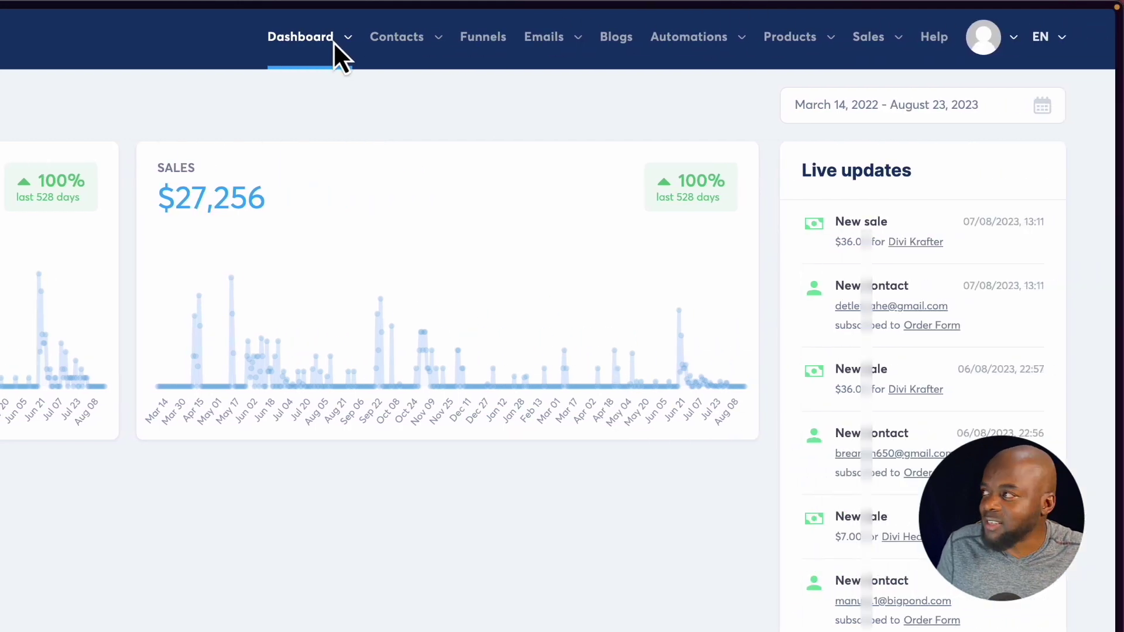
- Open the affiliate dashboard
mouse_move(580, 39)
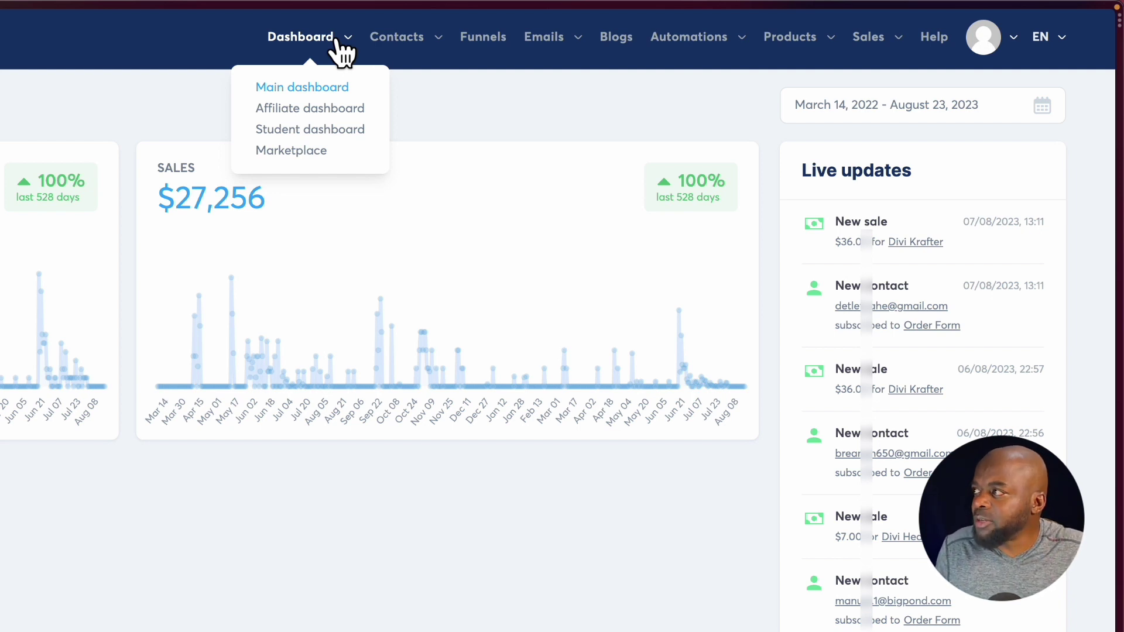
left_click(331, 112)
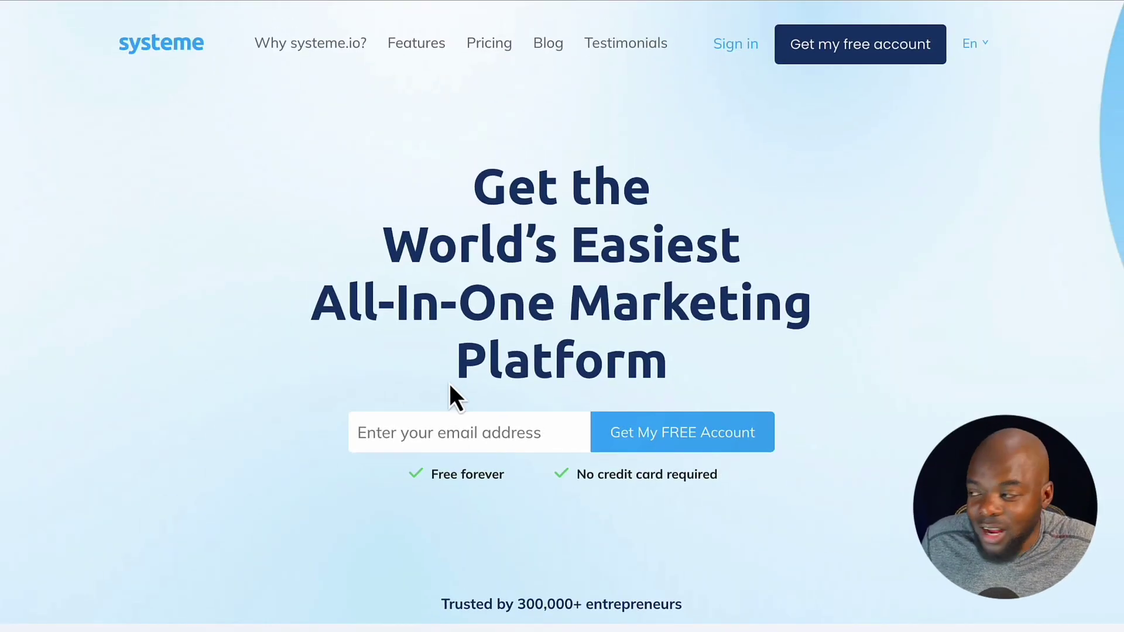
- Open the pricing page of the systeme.io site and compare the monthly plans and their feature limits
left_click(427, 427)
left_click(156, 424)
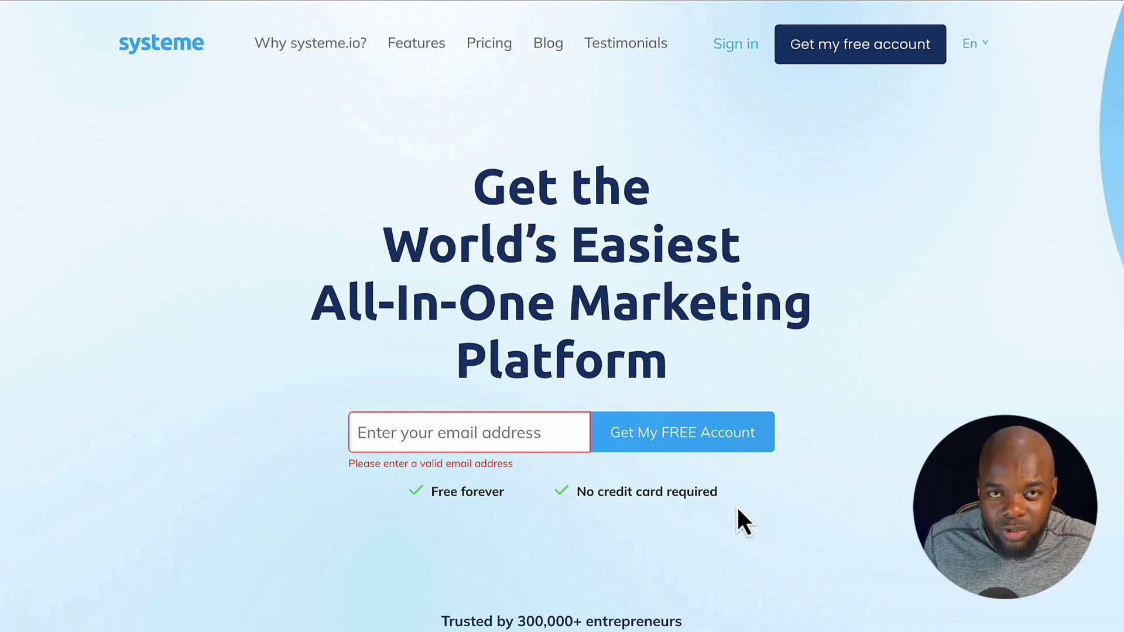
left_click(499, 46)
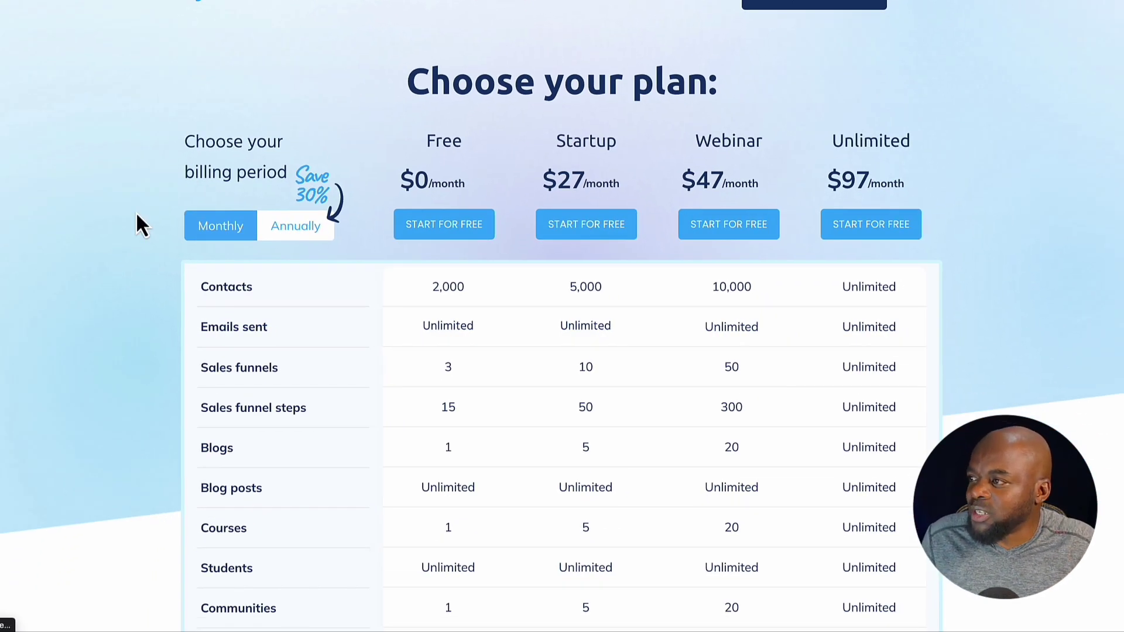
scroll(135, 213, "down", 1)
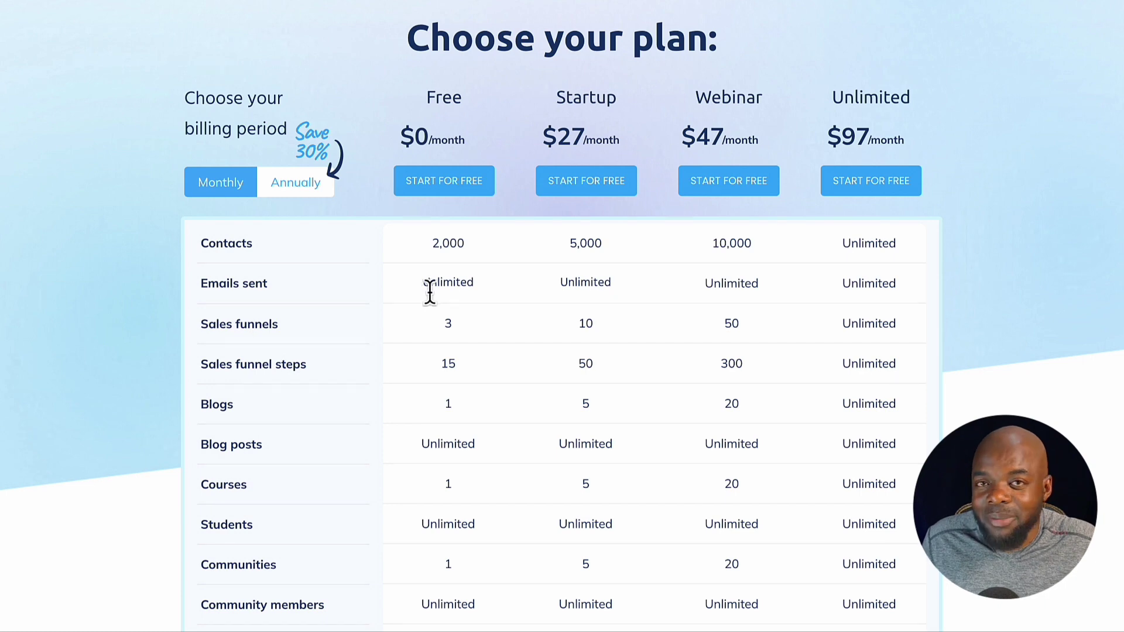
scroll(436, 290, "down", 1)
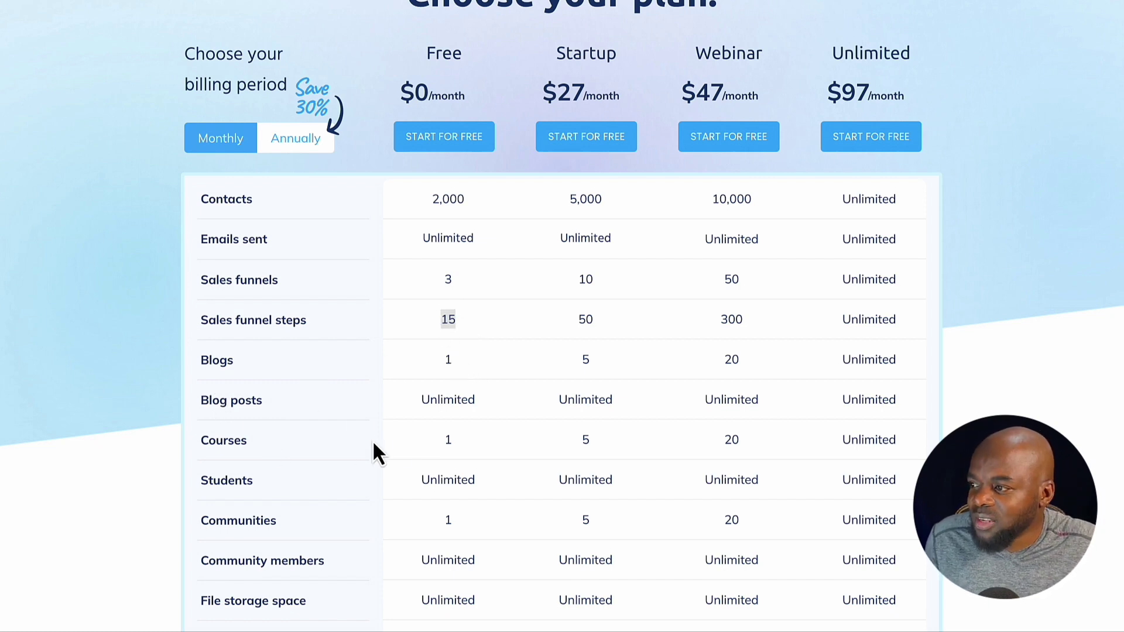
scroll(117, 328, "up", 2)
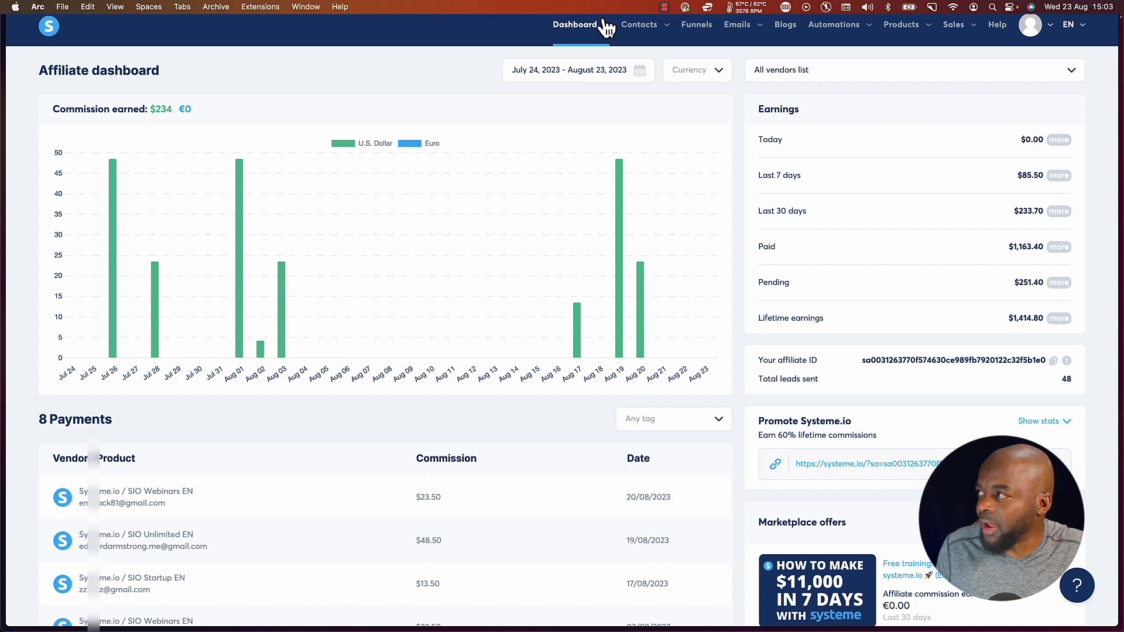
- View the course enrollments in the student dashboard, and return to the main dashboard
mouse_move(600, 41)
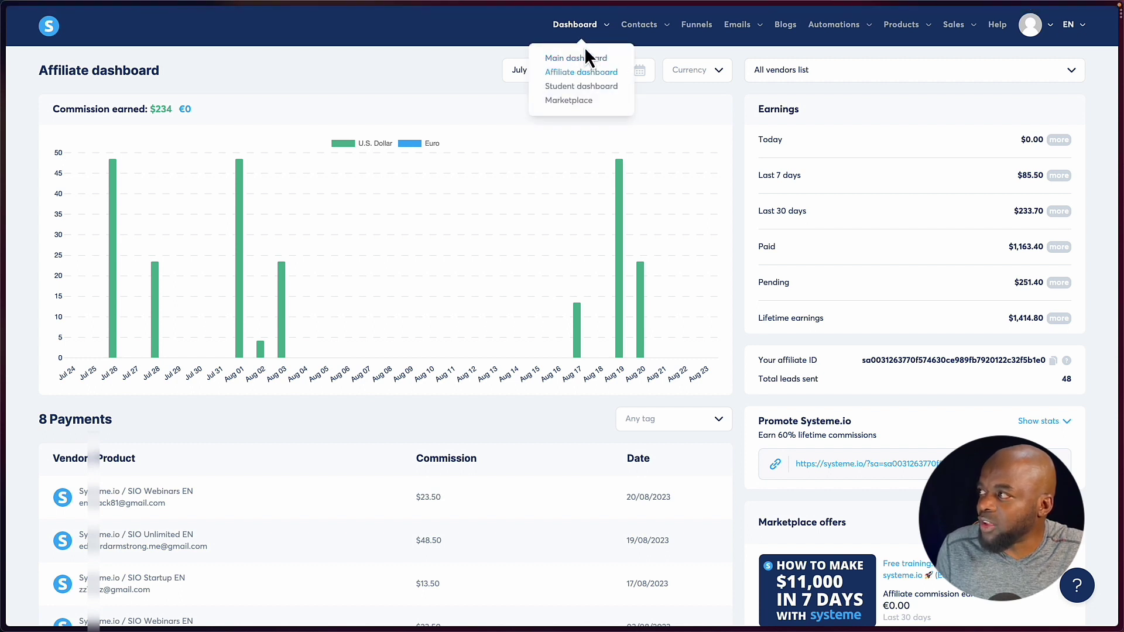
left_click(579, 59)
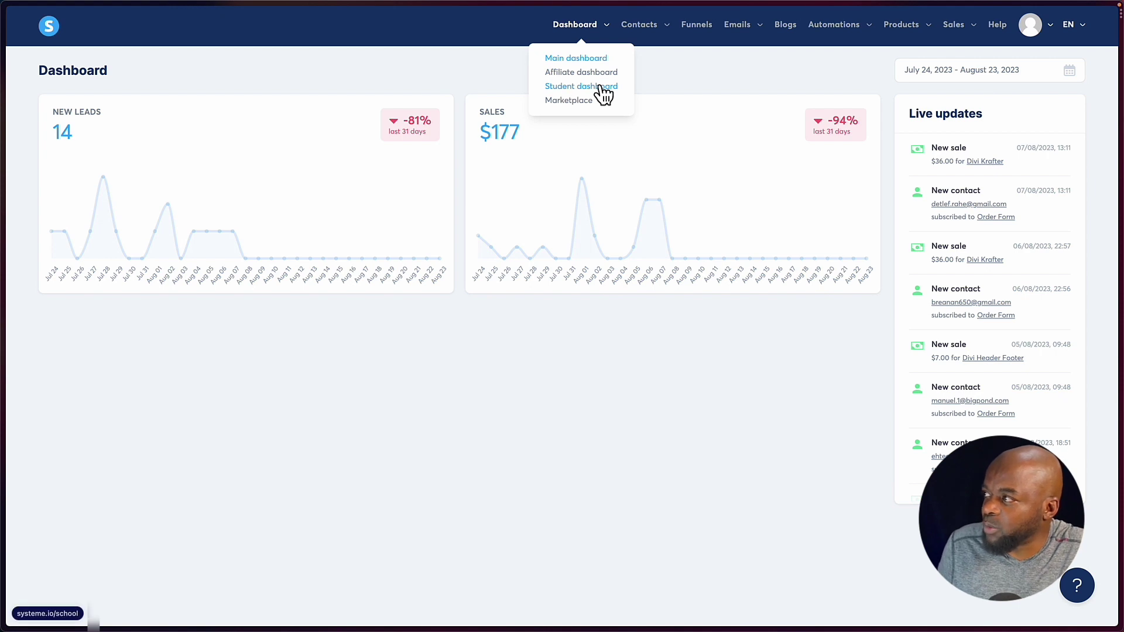
left_click(602, 86)
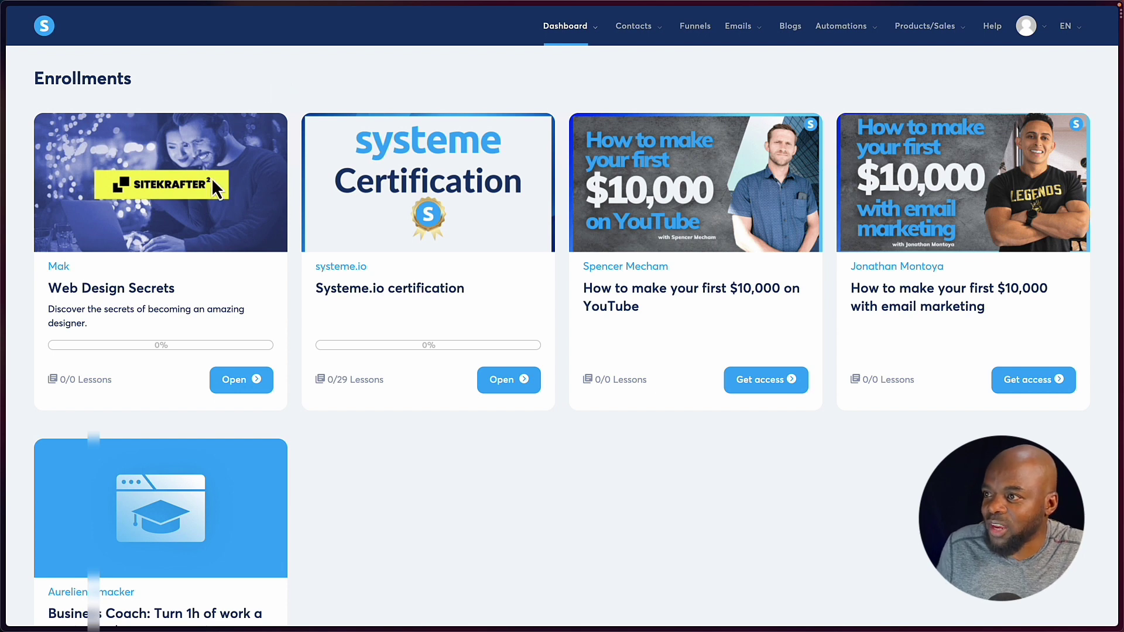
mouse_move(577, 36)
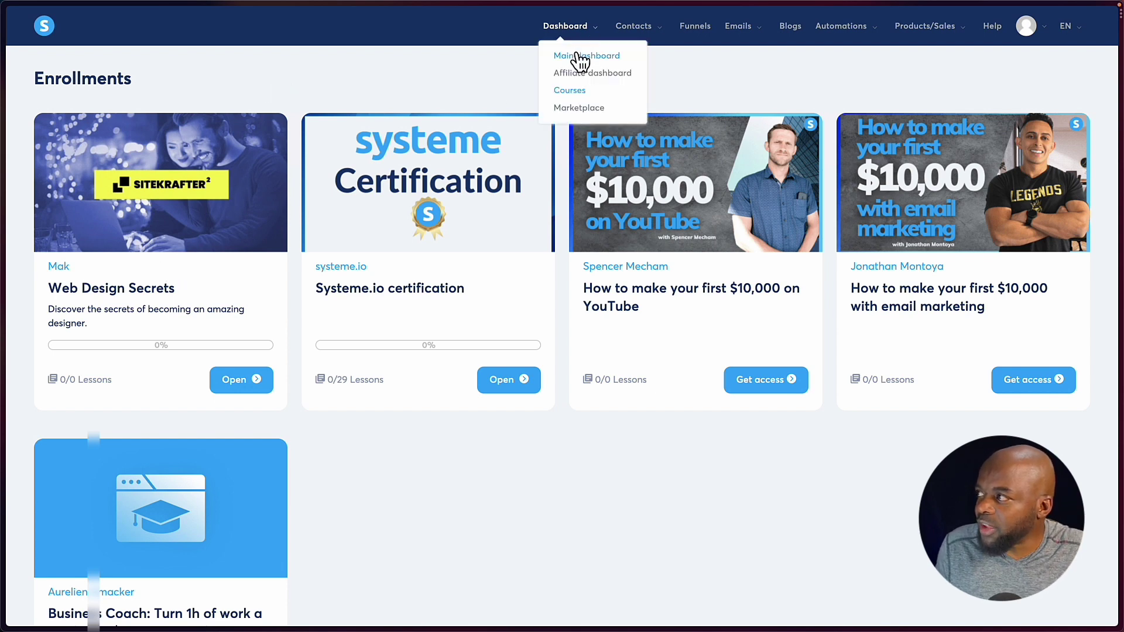
left_click(573, 57)
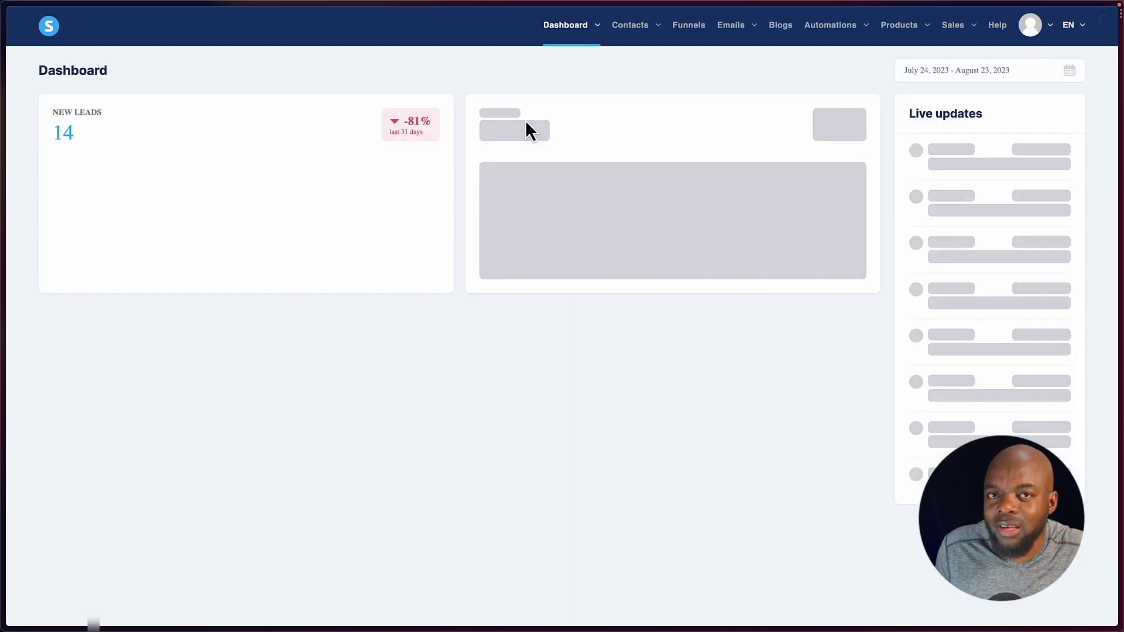
- View the contacts list and the list of contact tags
mouse_move(639, 35)
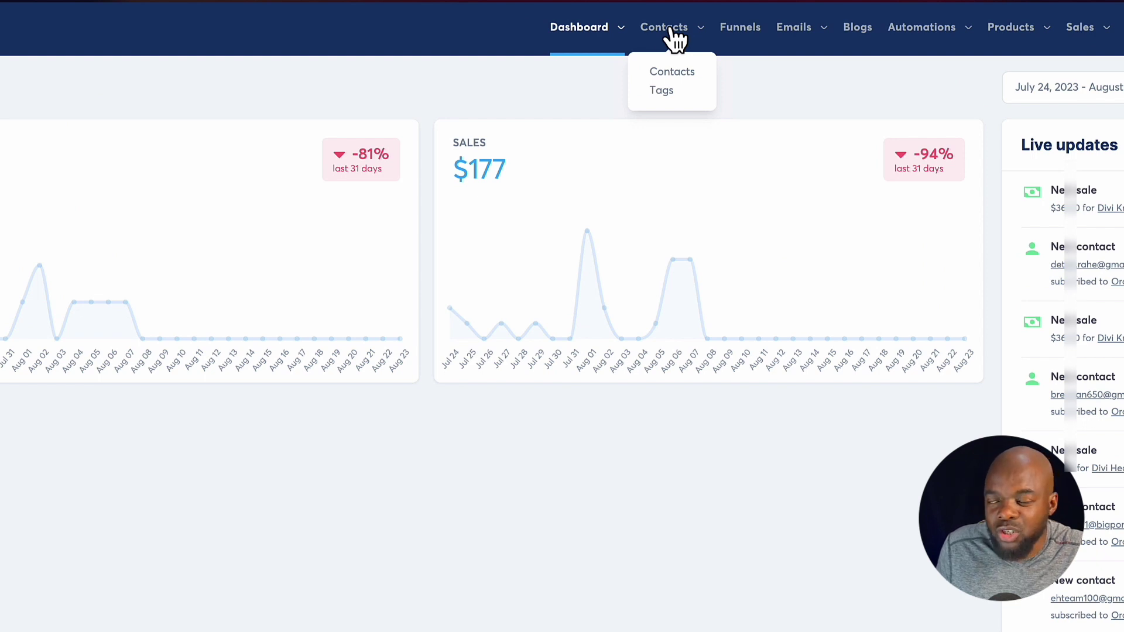
left_click(679, 76)
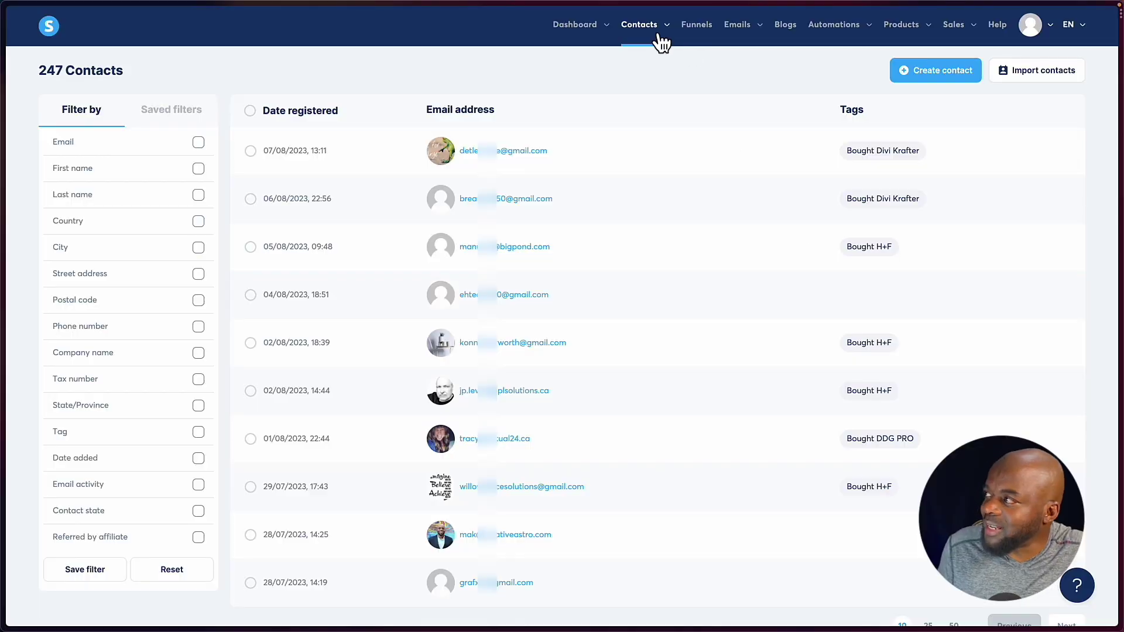
mouse_move(659, 34)
left_click(648, 81)
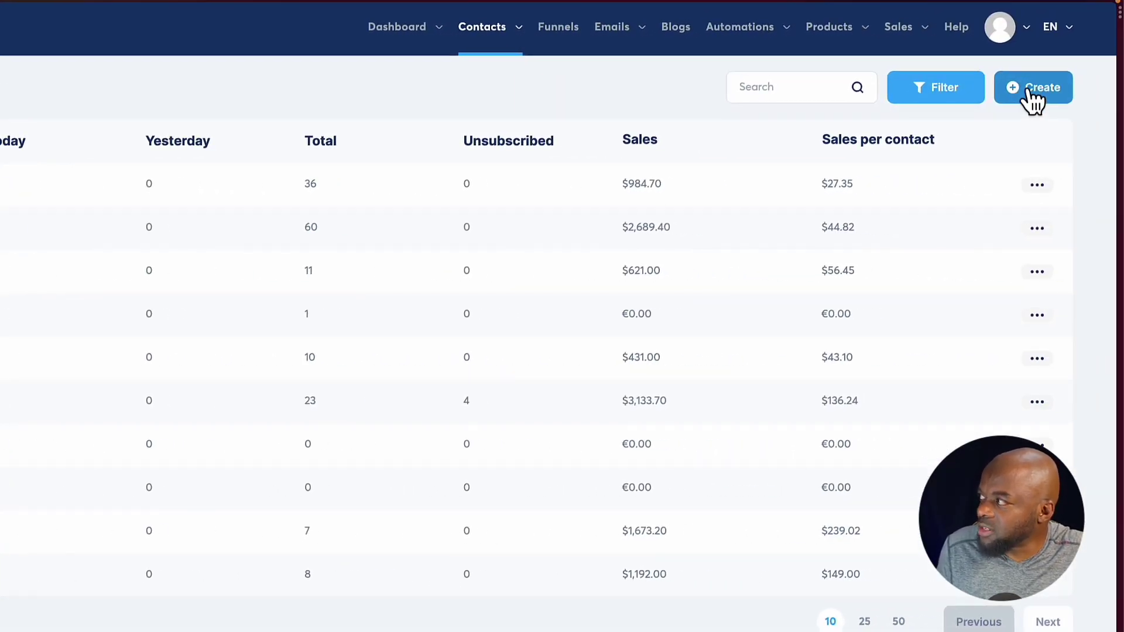
left_click(1027, 92)
left_click(384, 416)
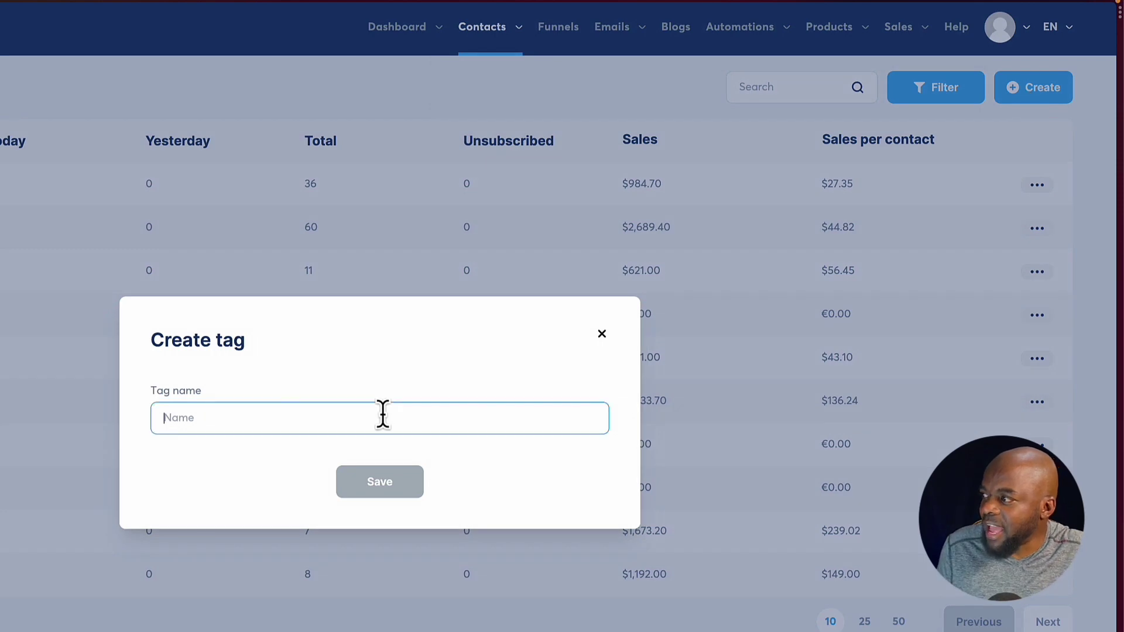
left_click(784, 237)
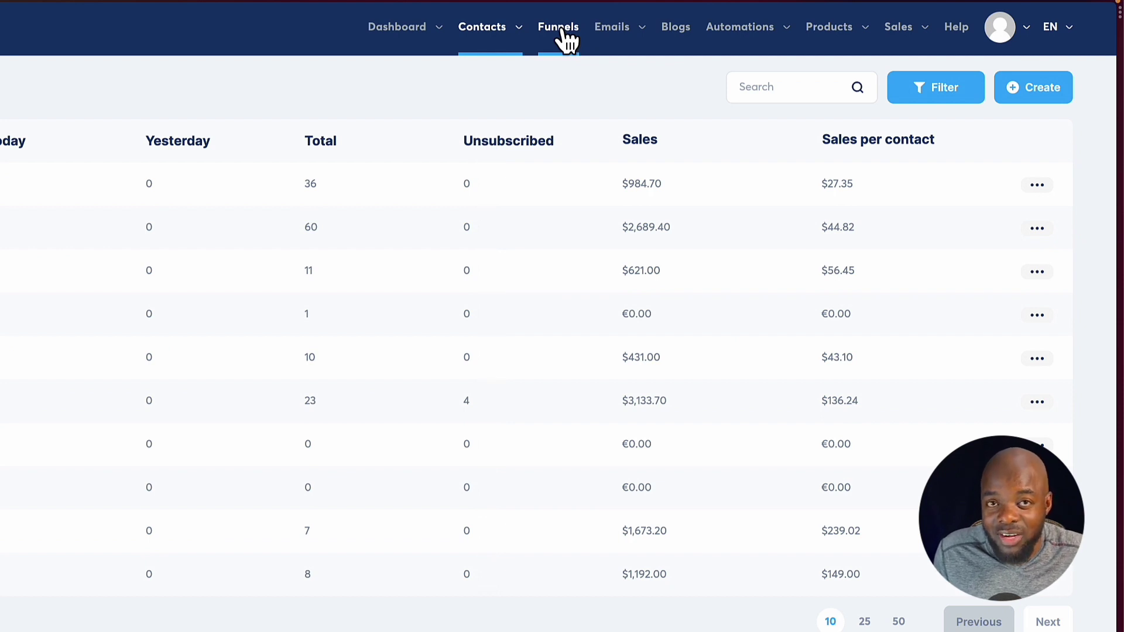
- Open the list of existing funnels
left_click(562, 32)
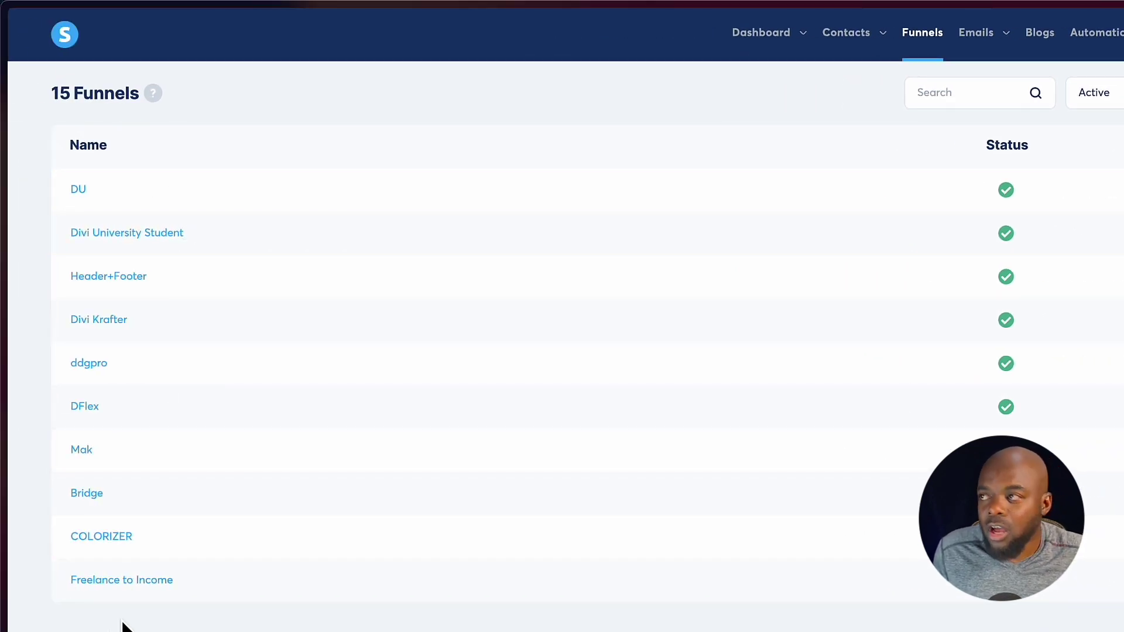
left_click_drag(51, 92, 143, 100)
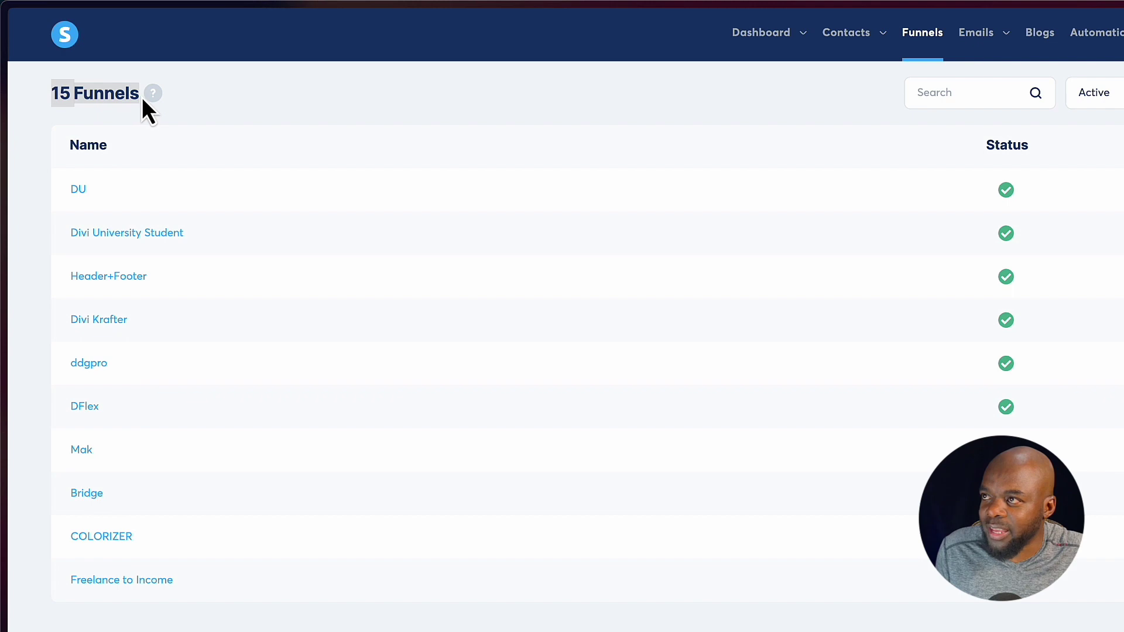
left_click(263, 114)
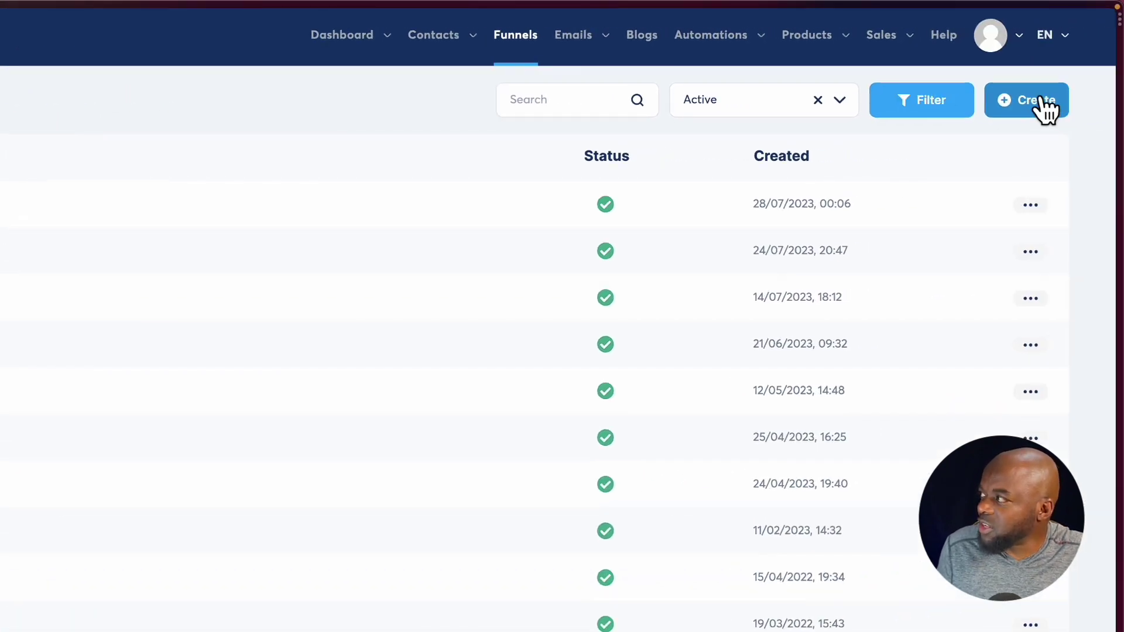
- Start a new funnel named "Mak Test" and set its goal to Sell
left_click(1038, 98)
left_click(351, 157)
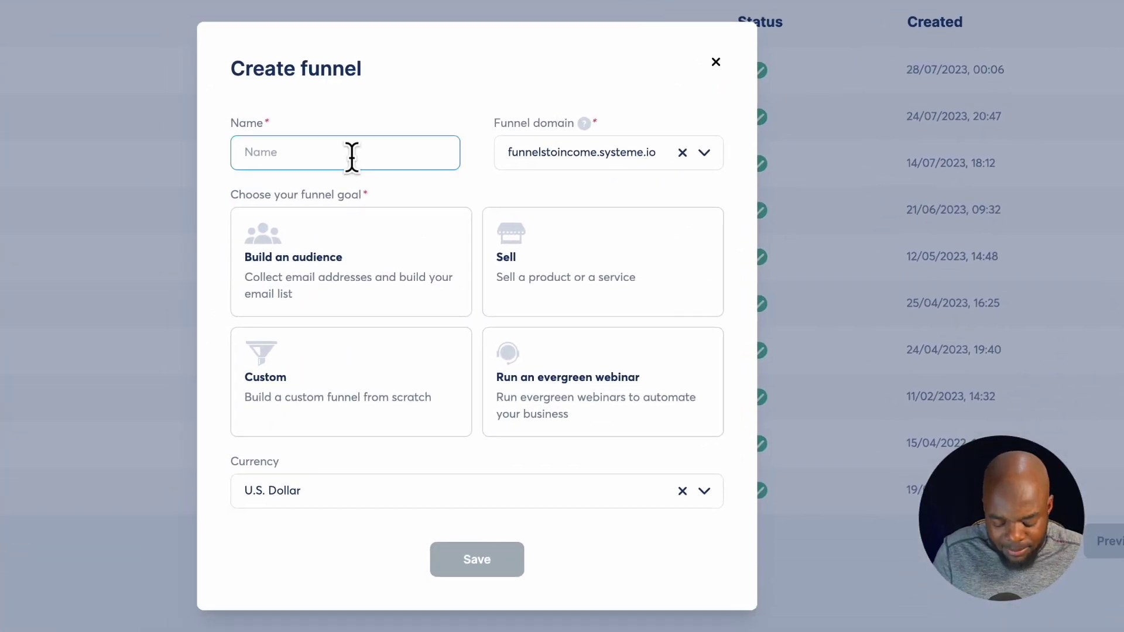
type("Mak Te")
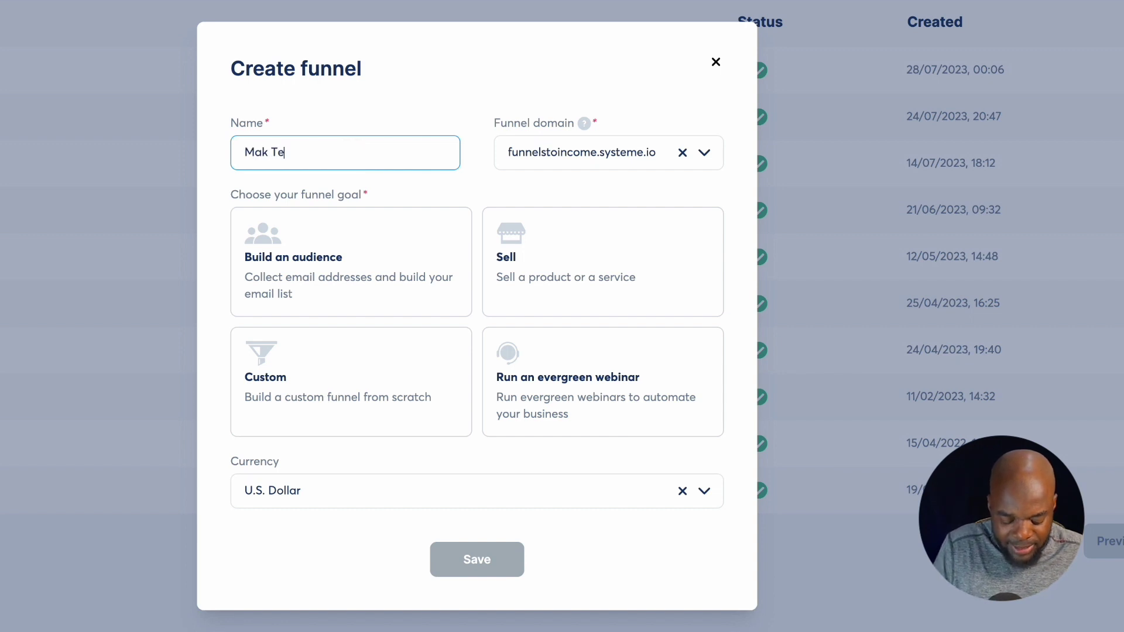
type("st")
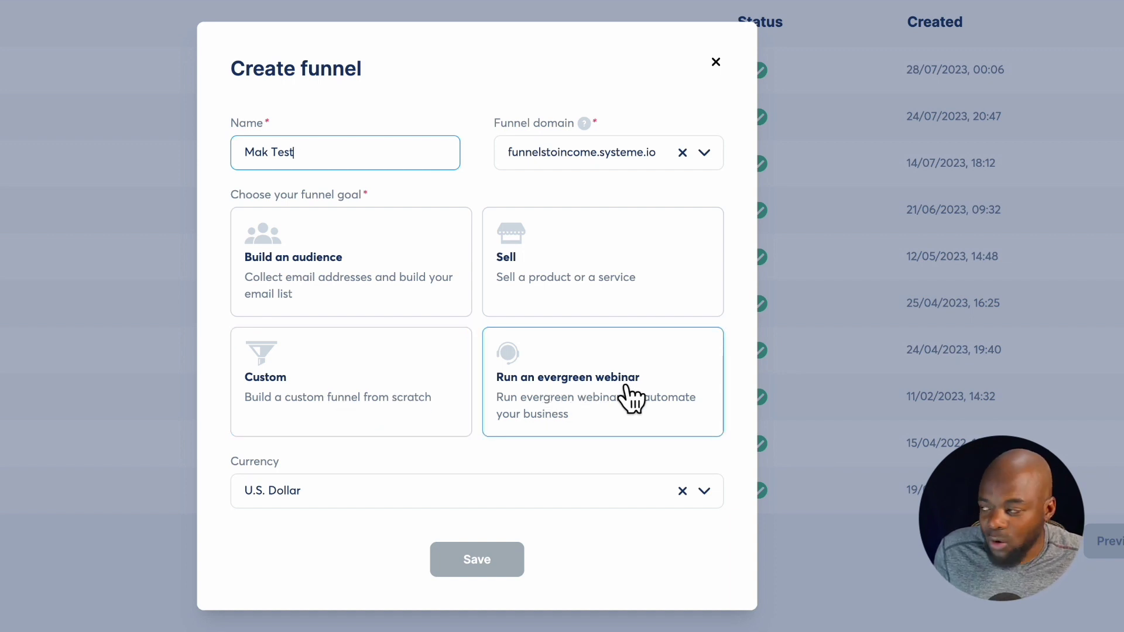
left_click(604, 264)
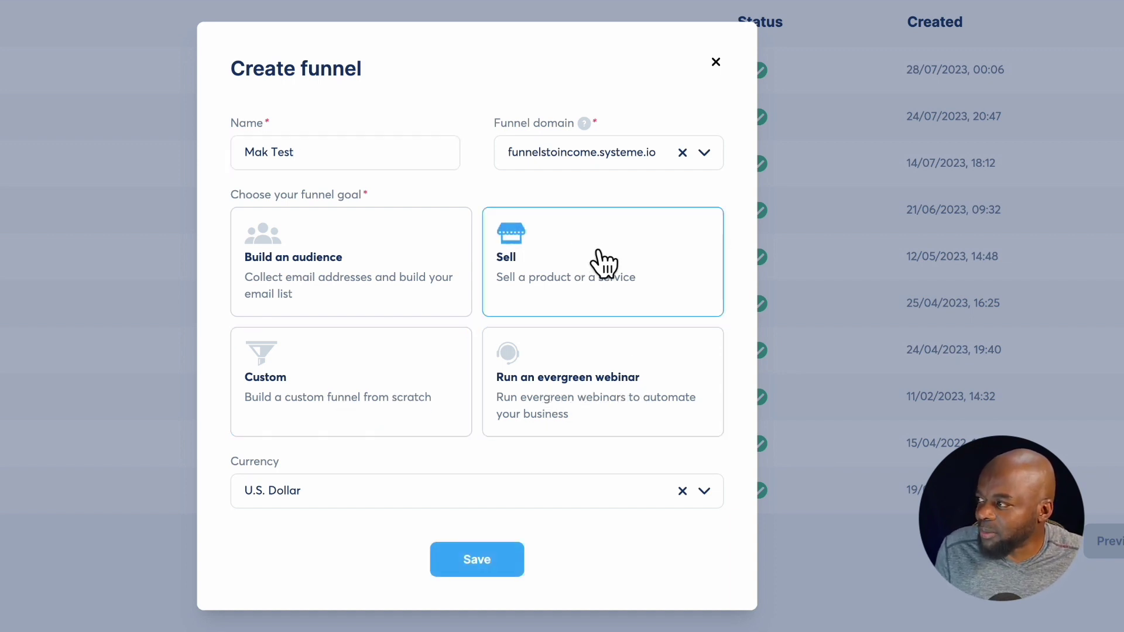
- Review the available currencies for the new funnel, keep U.S. Dollar, and save the funnel
left_click(323, 492)
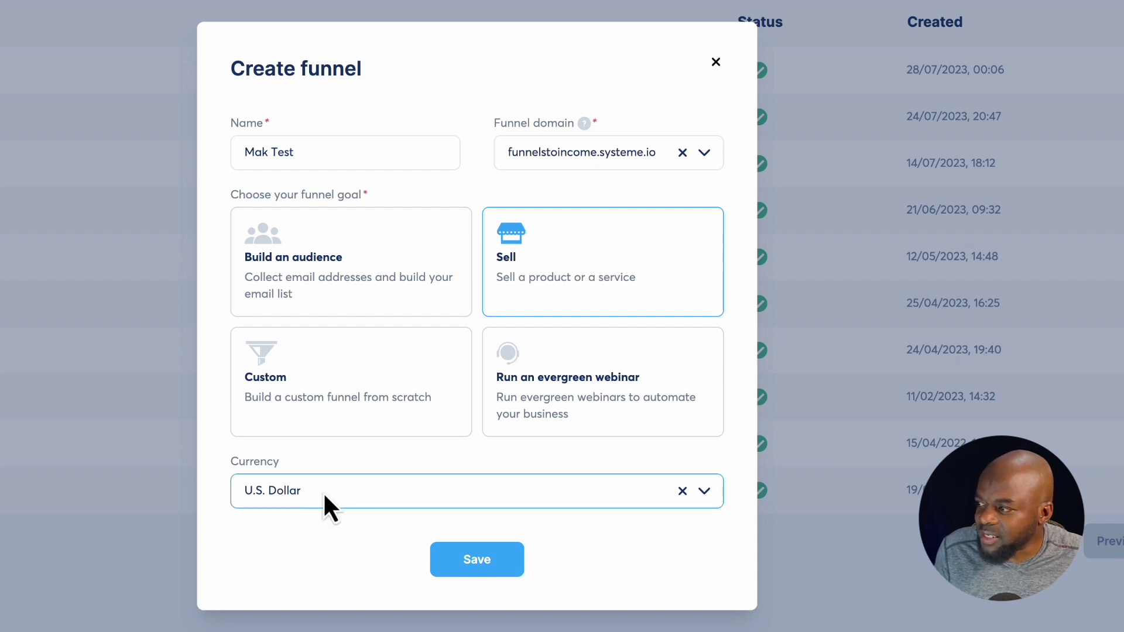
left_click(703, 497)
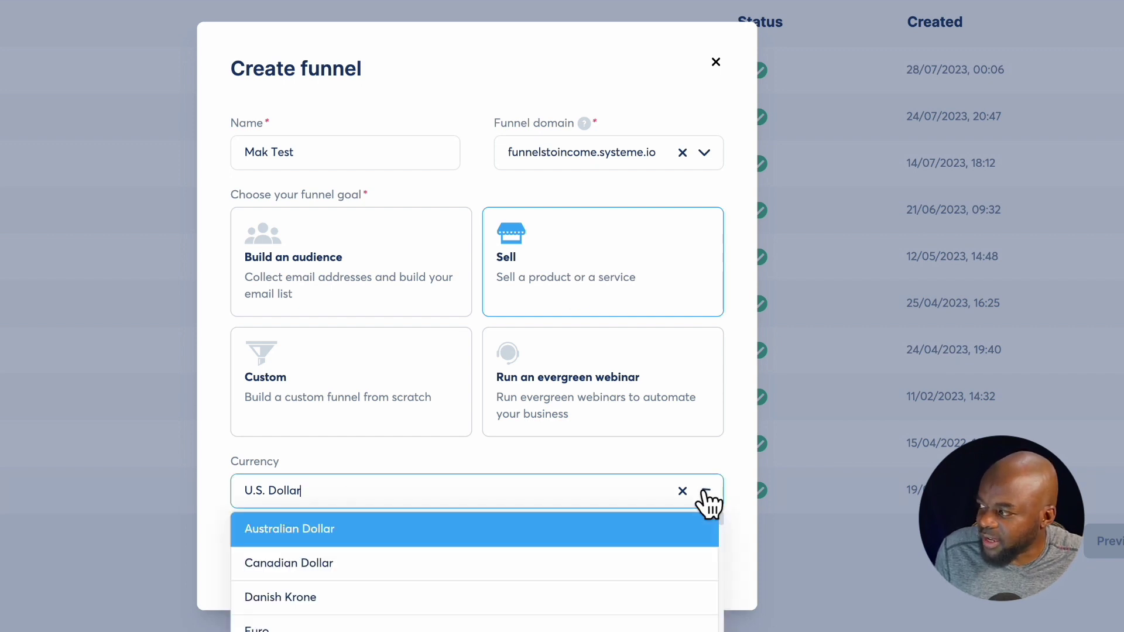
scroll(521, 565, "down", 15)
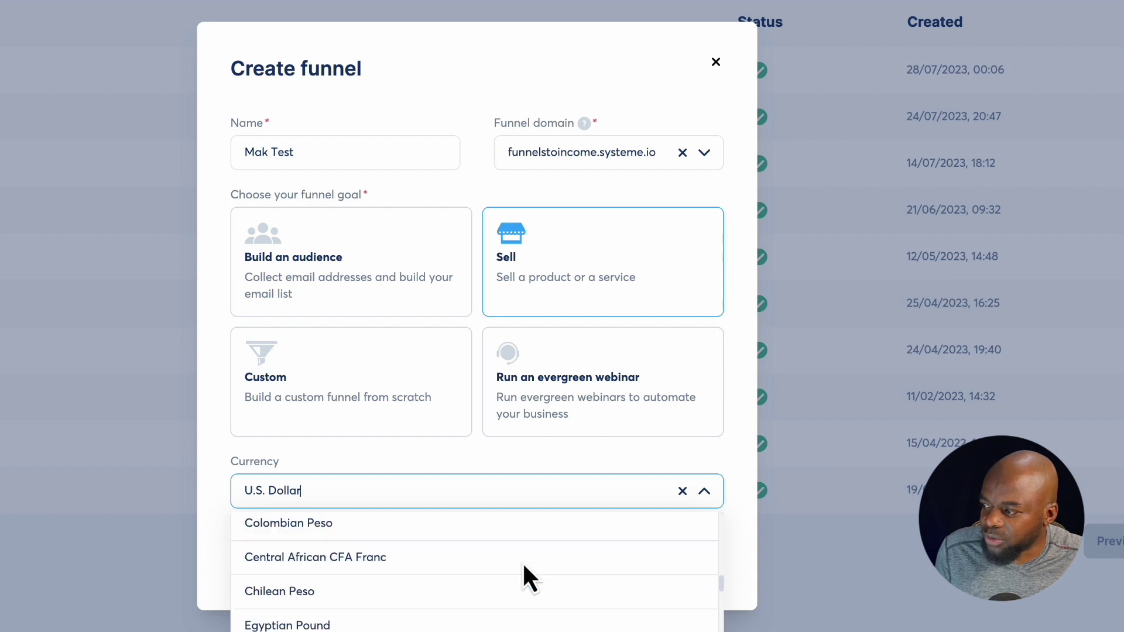
left_click(209, 533)
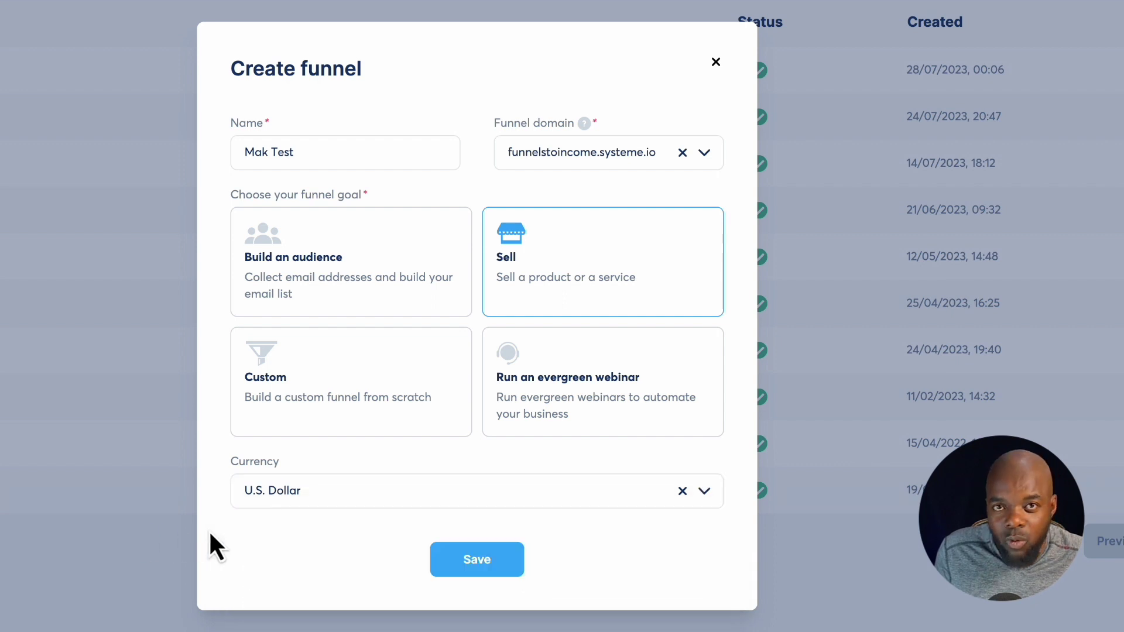
left_click(485, 560)
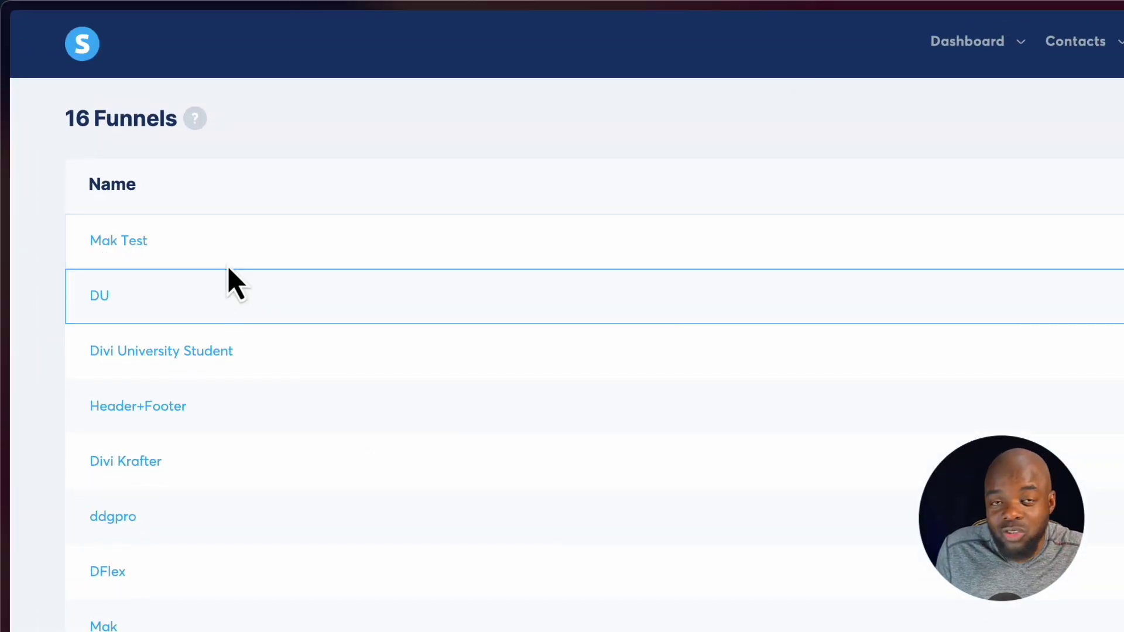
- Open the Mak Test funnel and preview the health and fitness goals template for its order form step
left_click(134, 243)
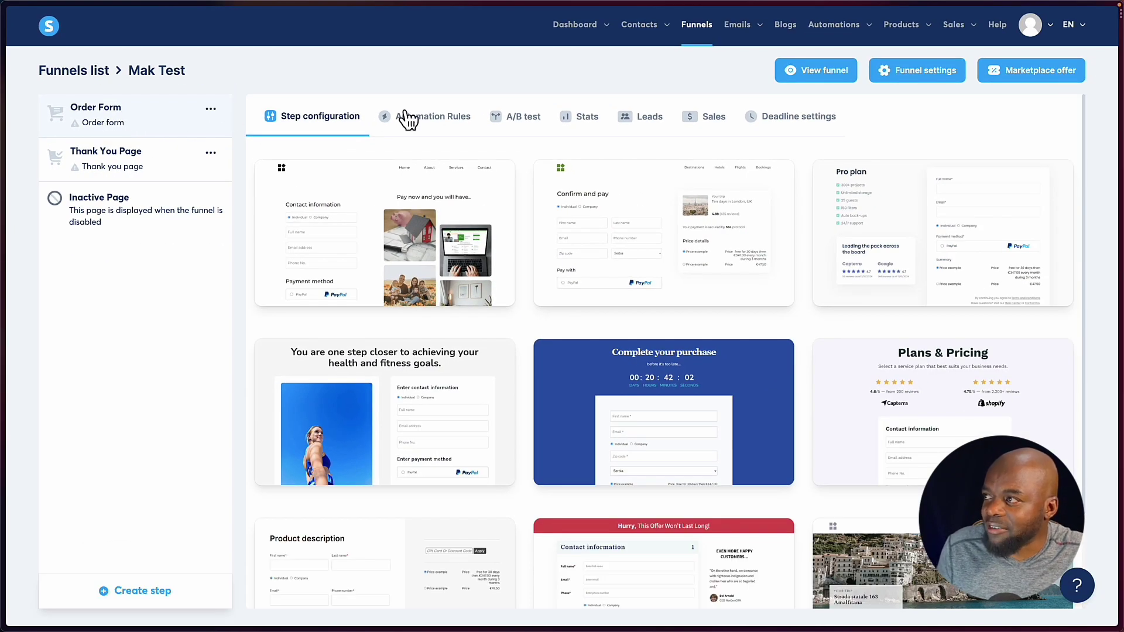
mouse_move(471, 292)
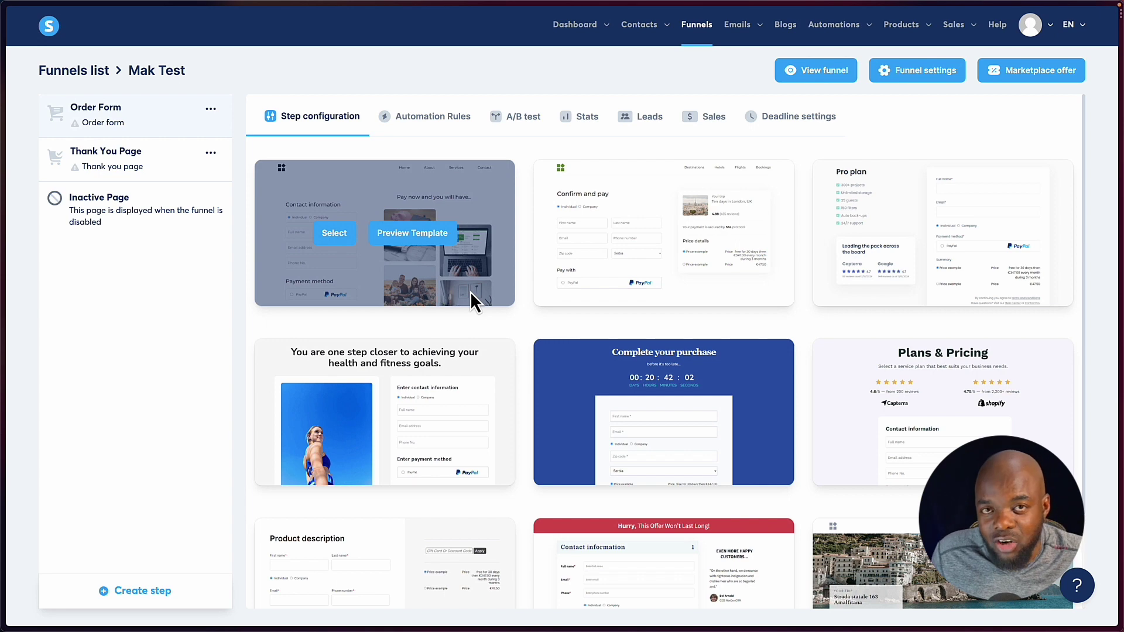
mouse_move(465, 341)
mouse_move(399, 259)
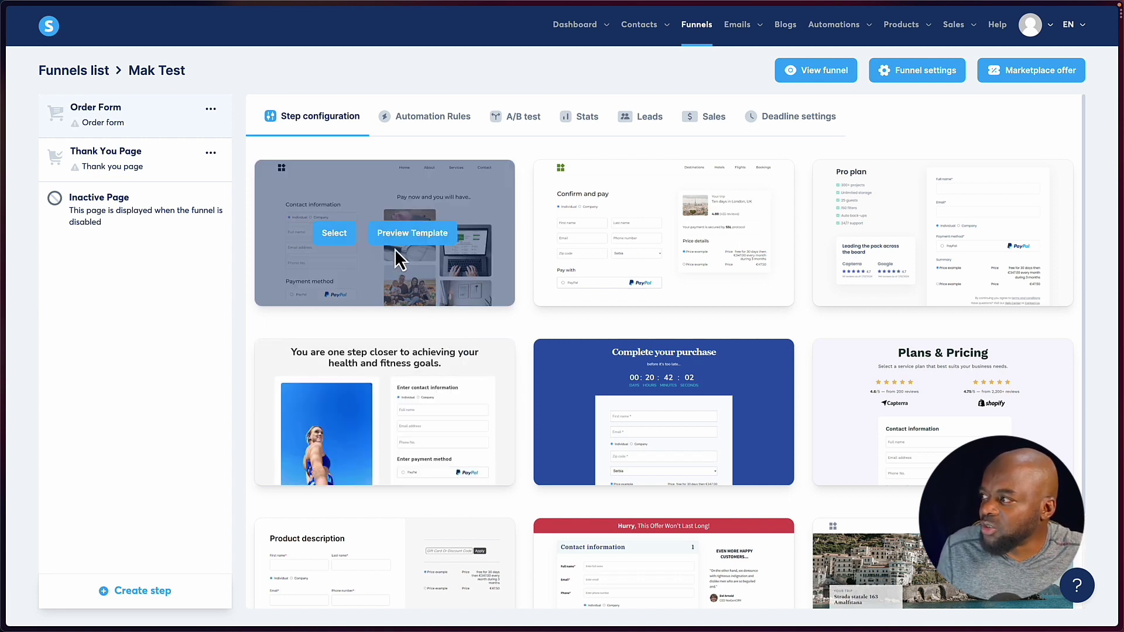
mouse_move(931, 412)
mouse_move(488, 233)
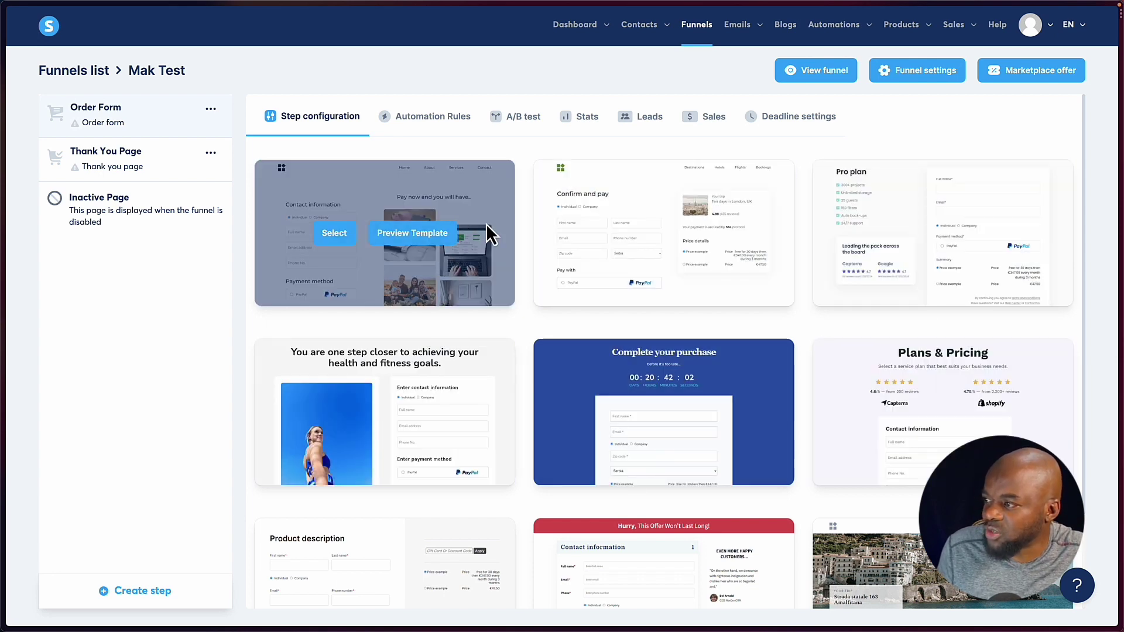
mouse_move(389, 381)
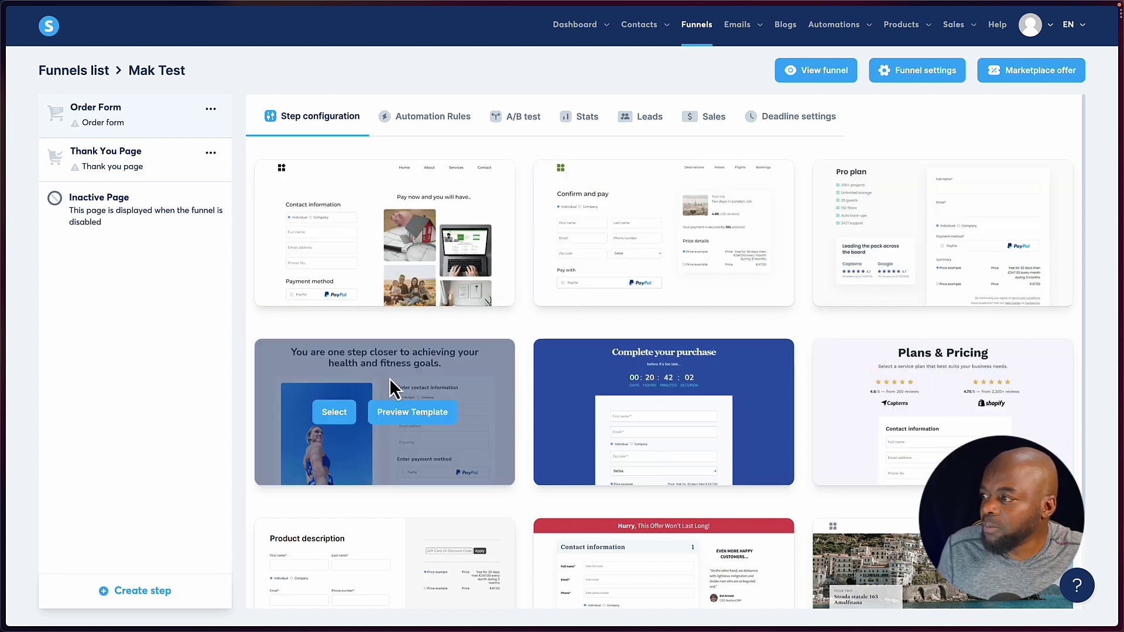
left_click(414, 413)
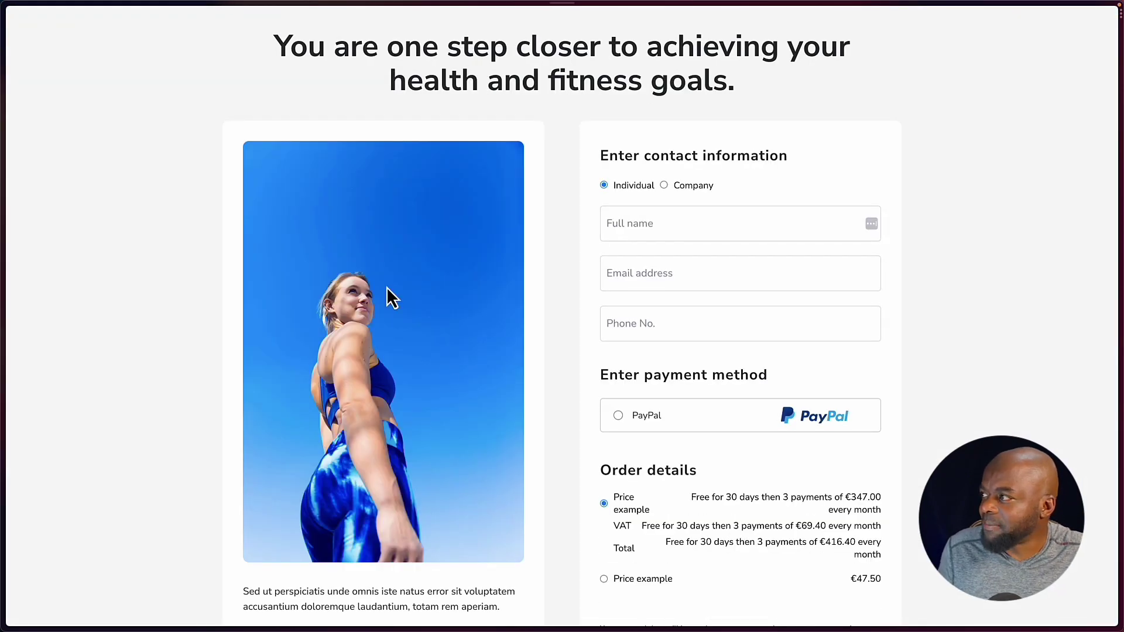
- Look through the health and fitness goals template preview, close it, and select that template for the order form step
scroll(601, 472, "down", 7)
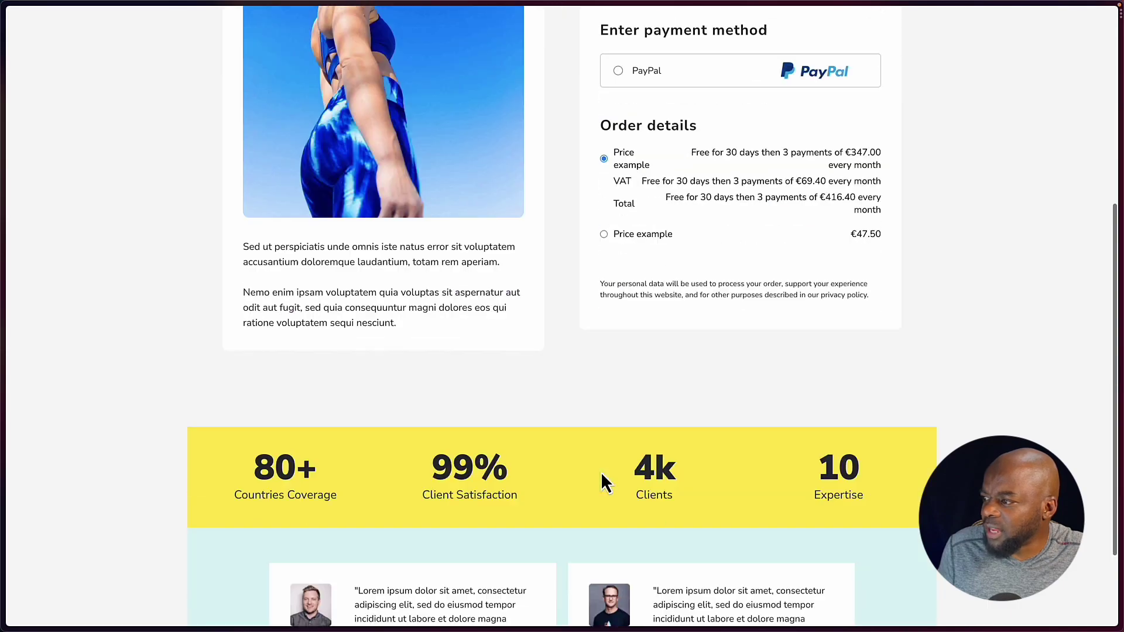
scroll(601, 472, "up", 8)
key("Escape")
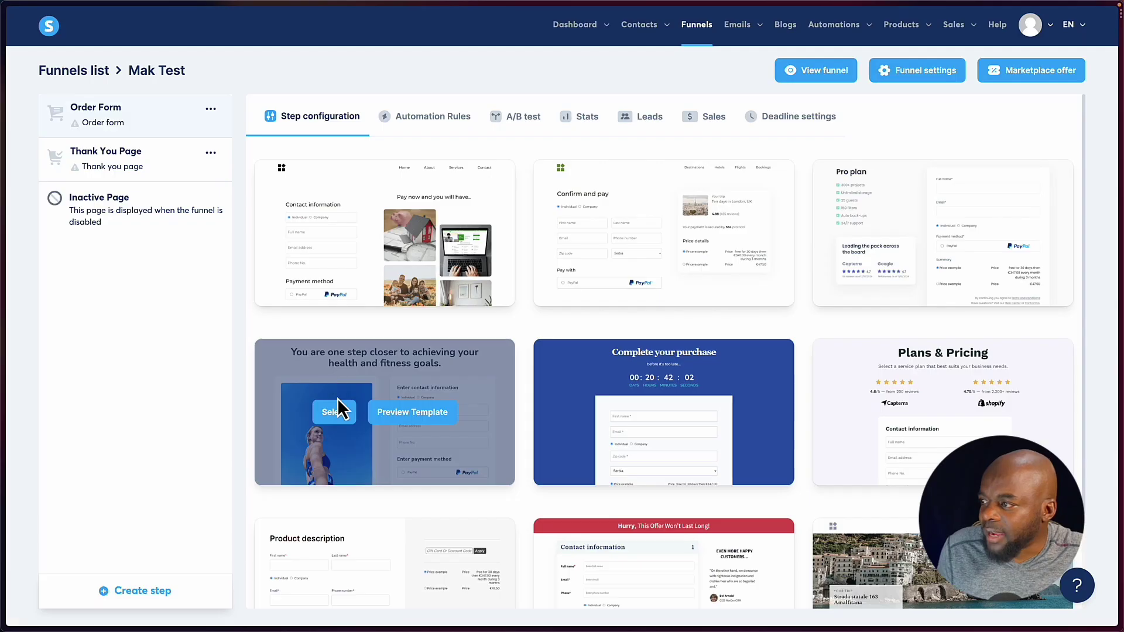
left_click(339, 413)
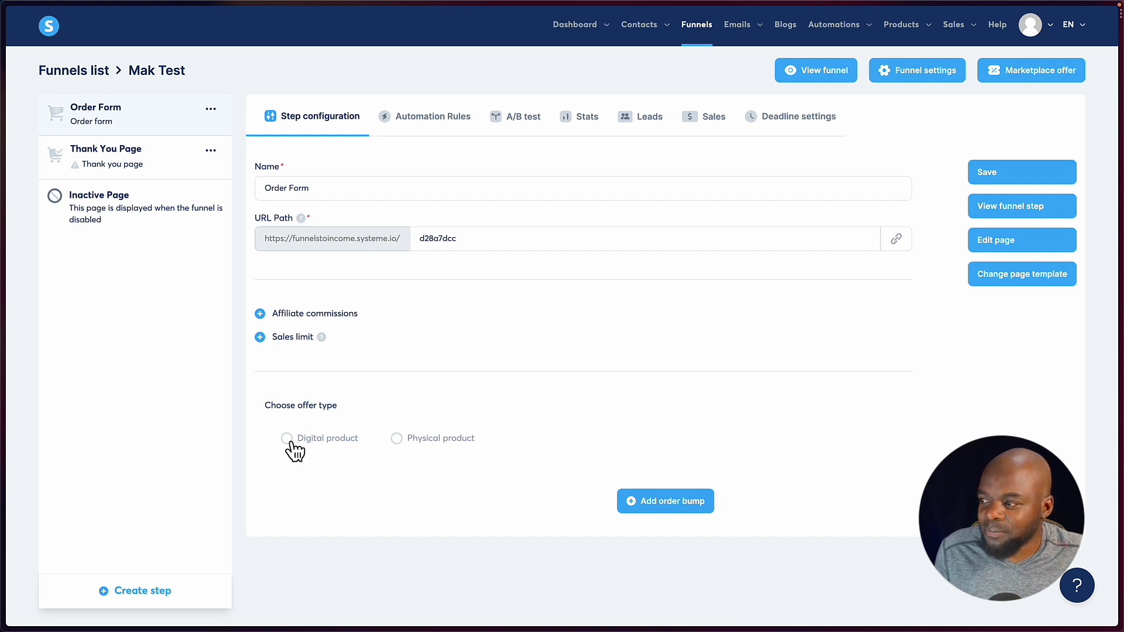
- Check the offer settings for a physical product, and set the order form's offer type to Digital product
left_click(288, 440)
left_click(396, 439)
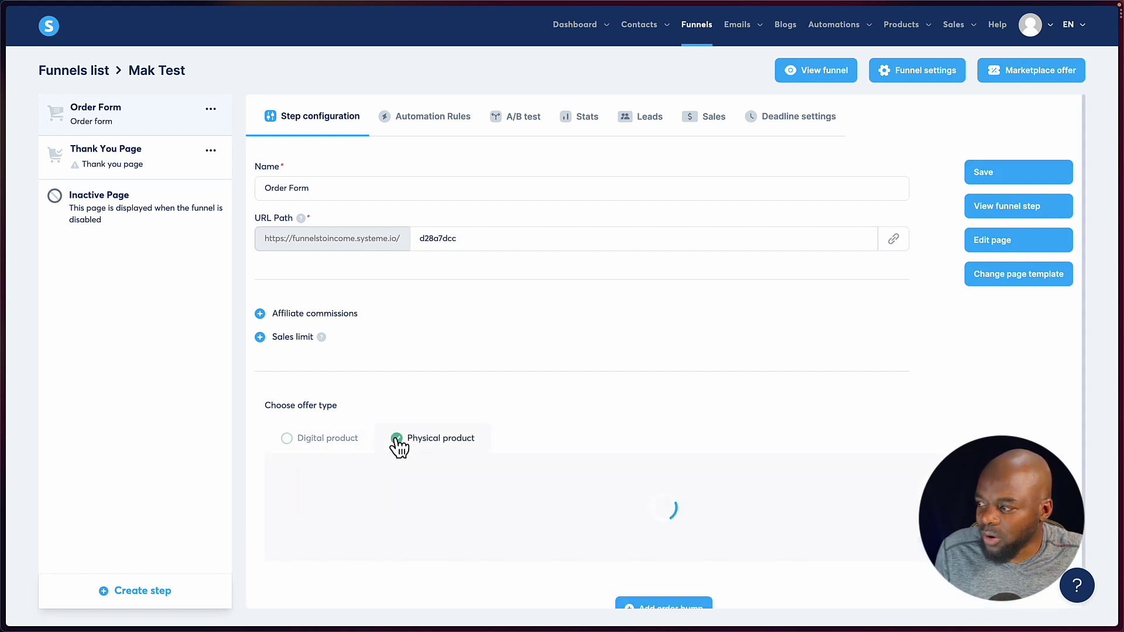
scroll(490, 445, "down", 2)
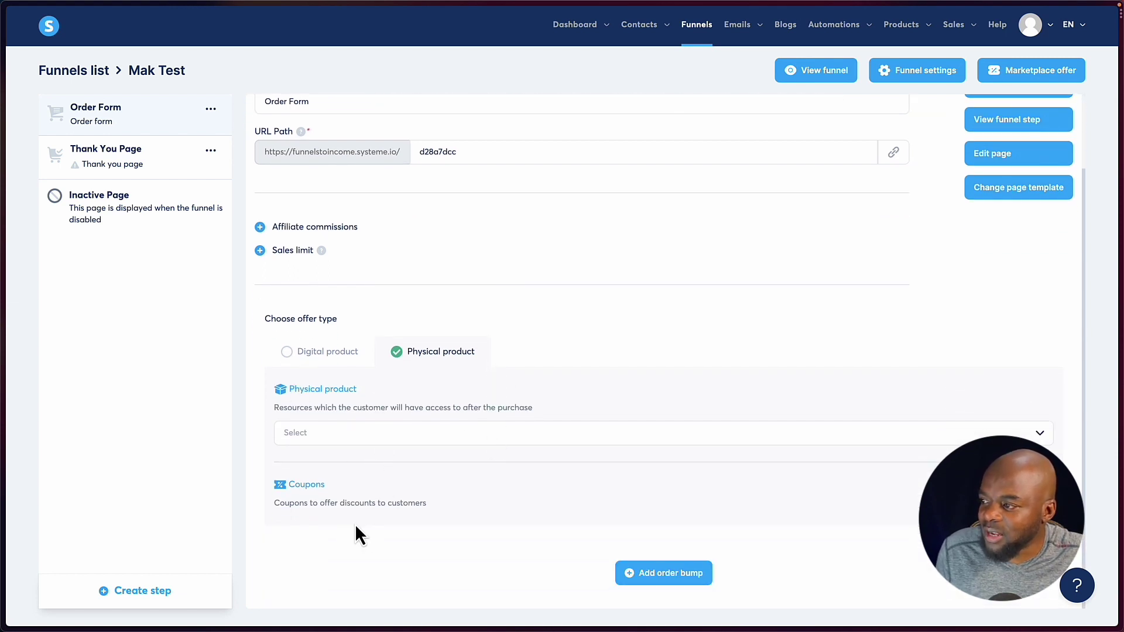
left_click(288, 352)
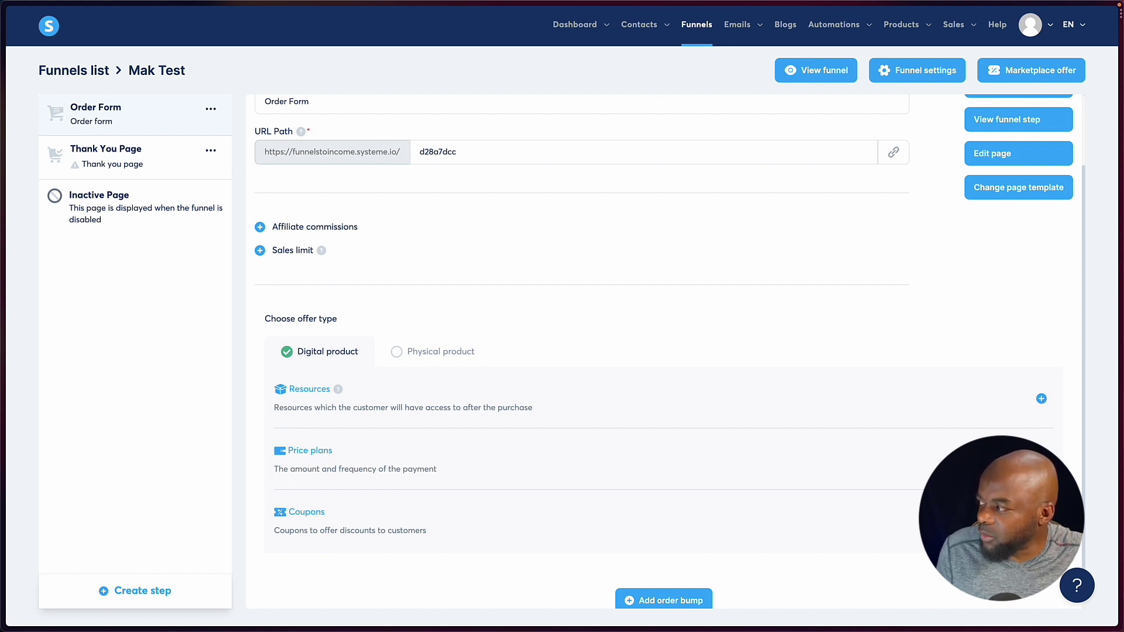
- Add a price plan entry to the digital product offer and choose to create a new plan instead of an existing one
left_click(1041, 461)
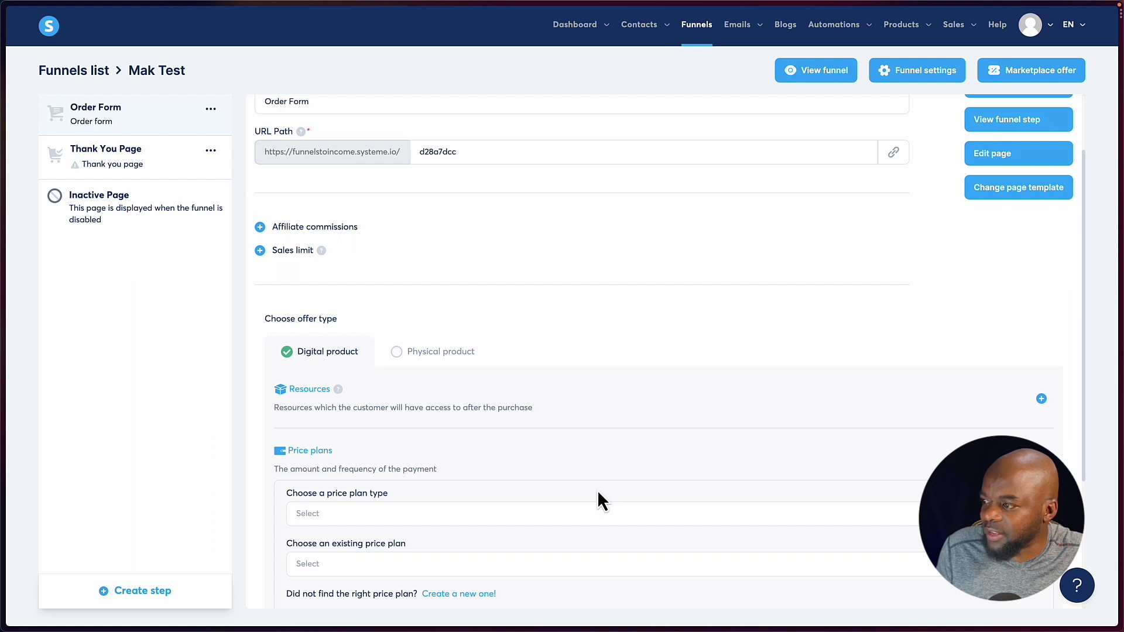
scroll(593, 501, "down", 2)
left_click(311, 414)
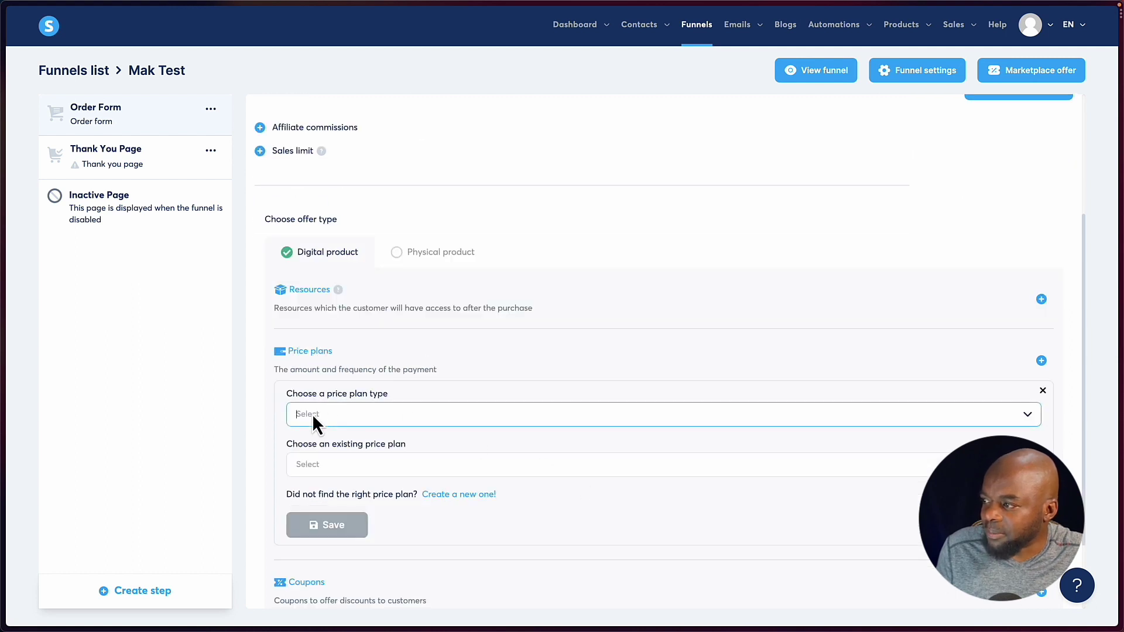
left_click(325, 464)
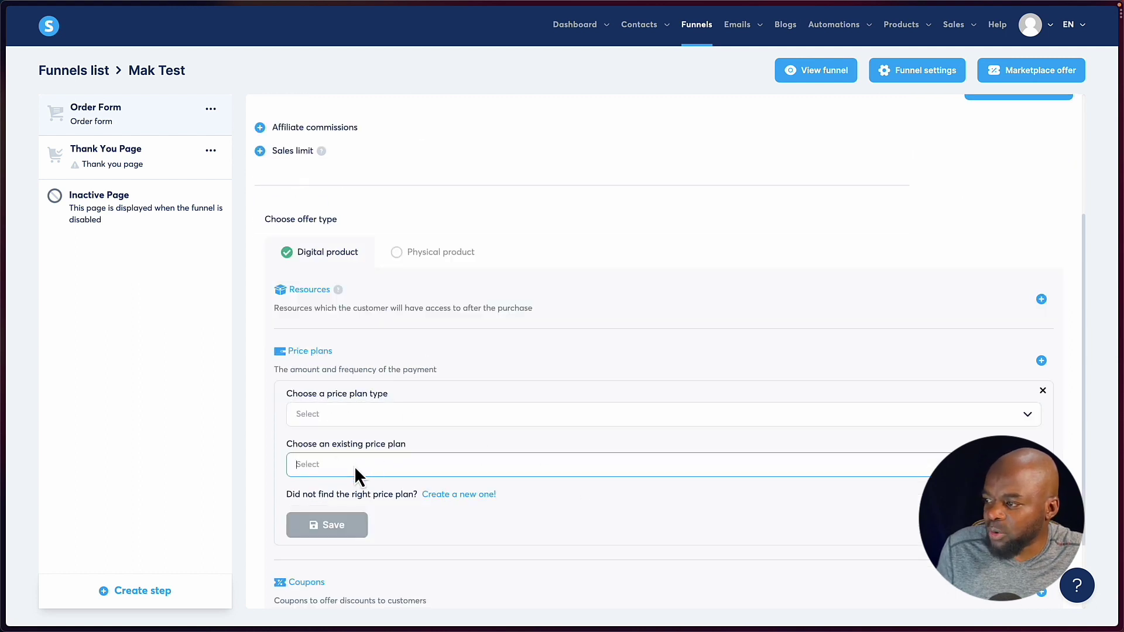
left_click(456, 497)
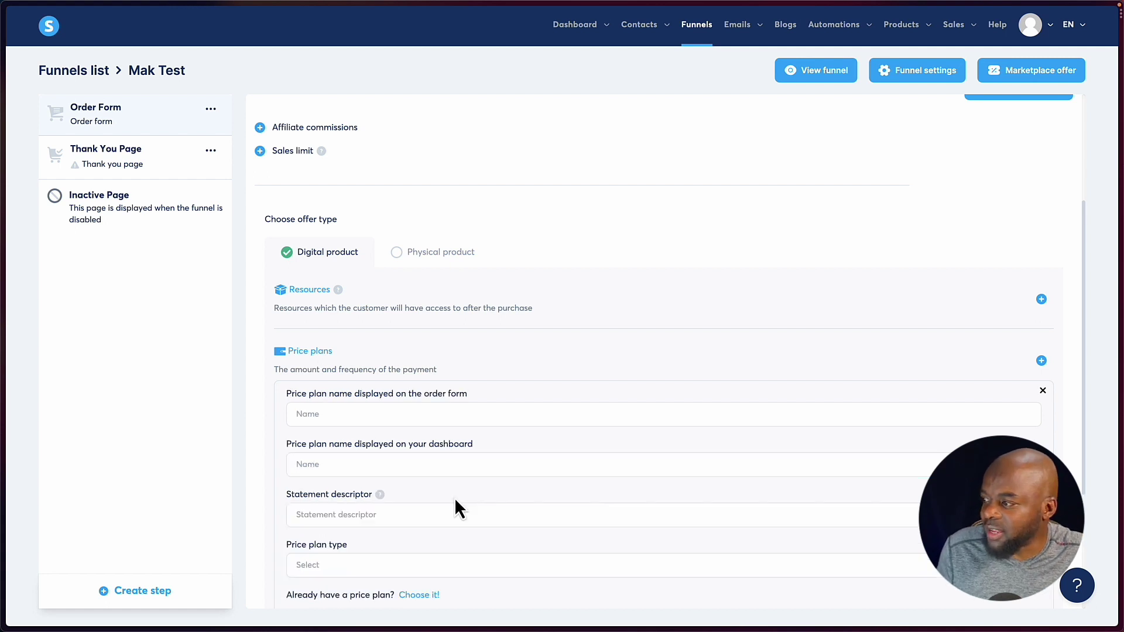
- Examine the new price plan's fields and available plan types without choosing one
scroll(456, 498, "down", 3)
left_click(351, 397)
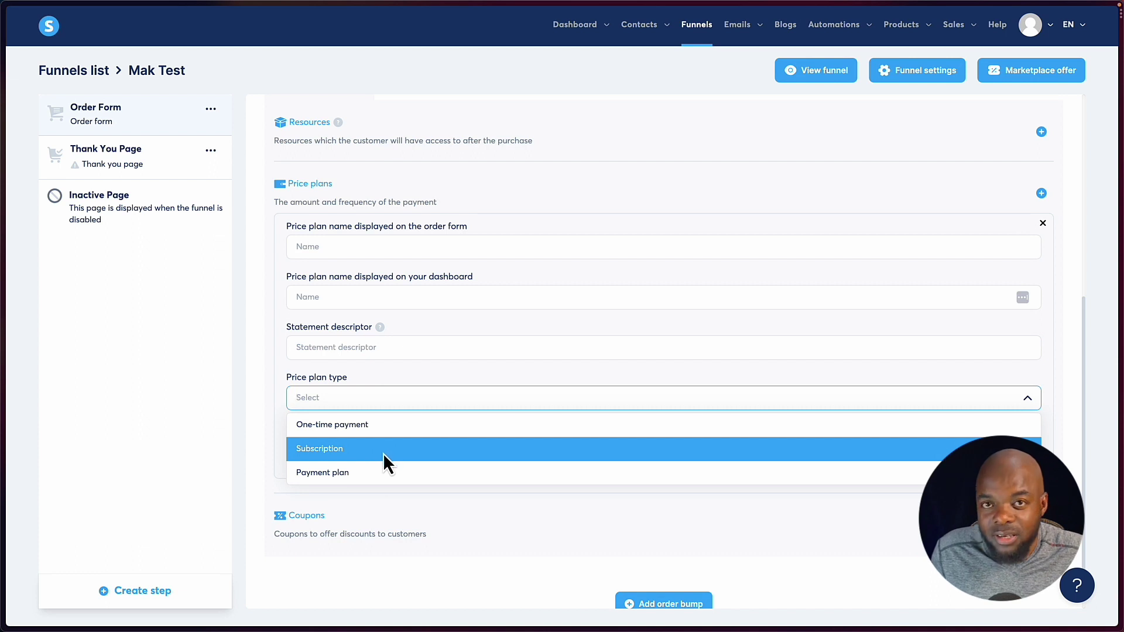
left_click(269, 490)
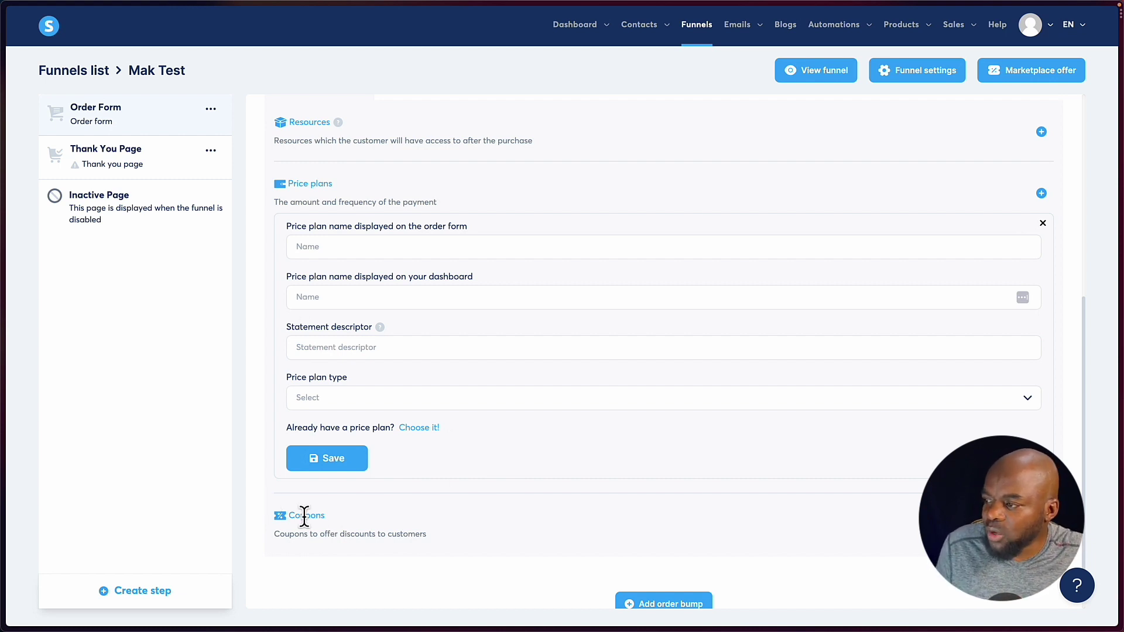
scroll(437, 470, "up", 2)
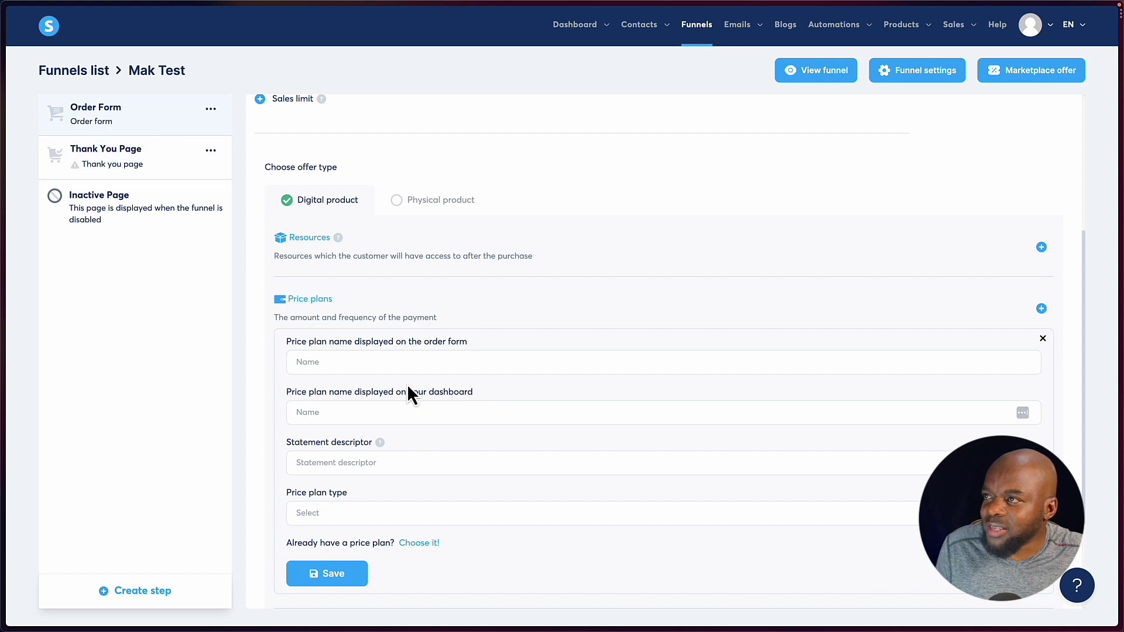
scroll(409, 393, "up", 4)
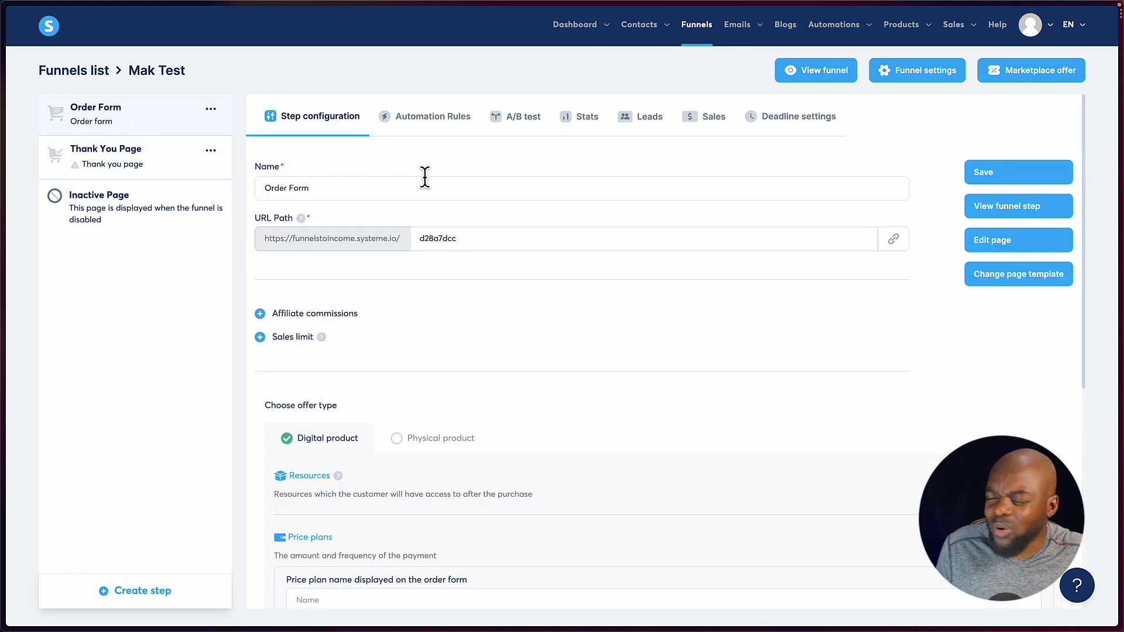
- Create an automation rule for the order form with the New sale trigger, and check which other triggers can be added
left_click(433, 120)
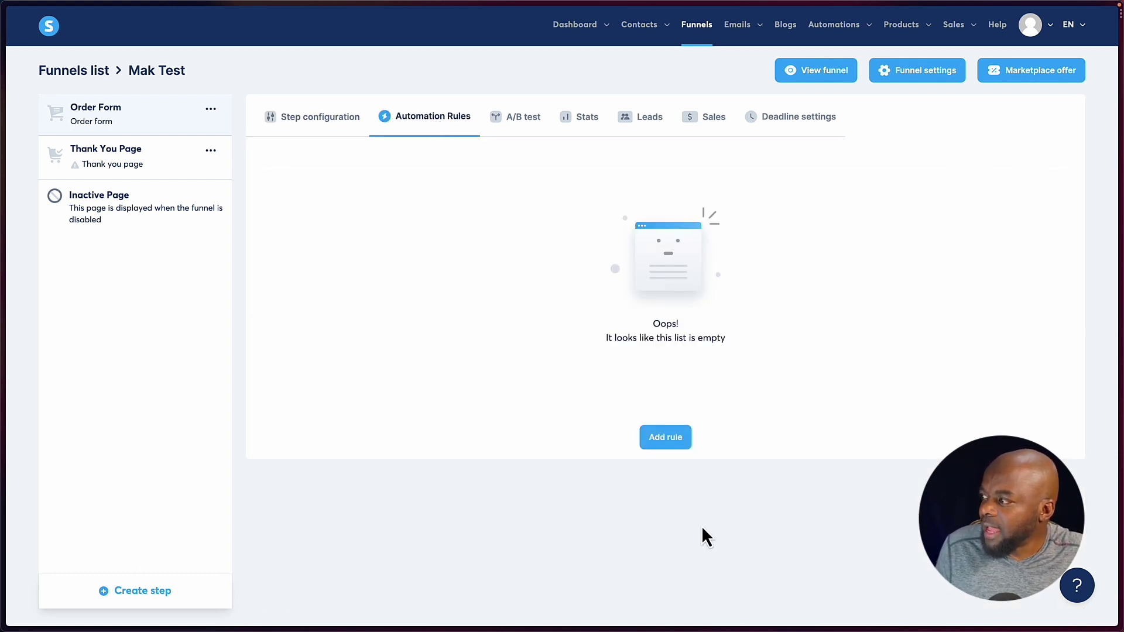
left_click(663, 438)
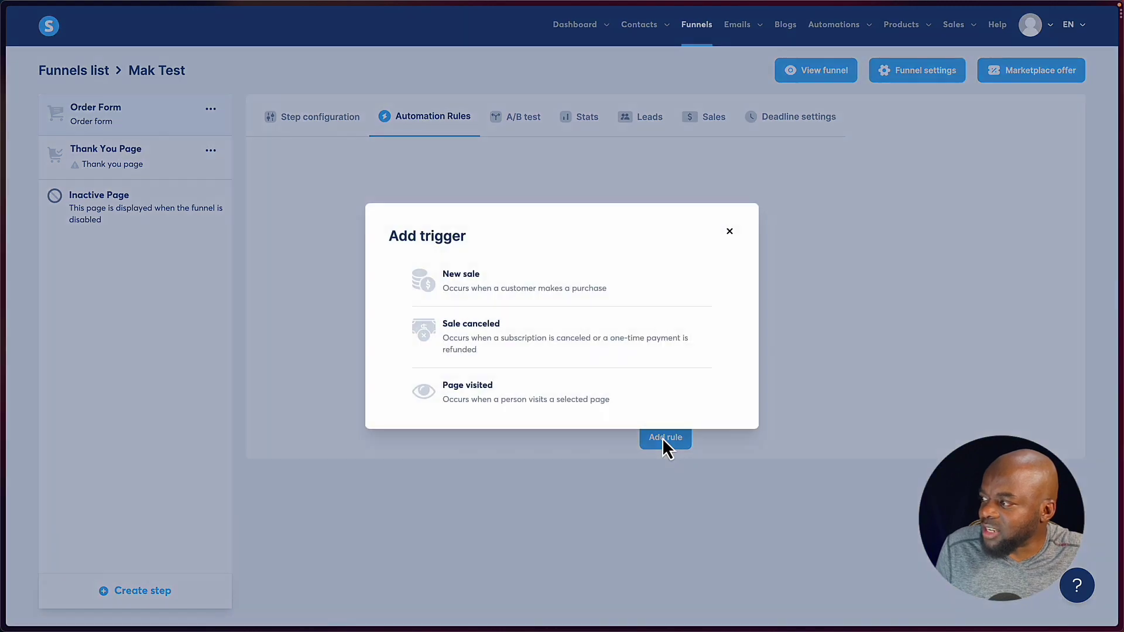
left_click(528, 288)
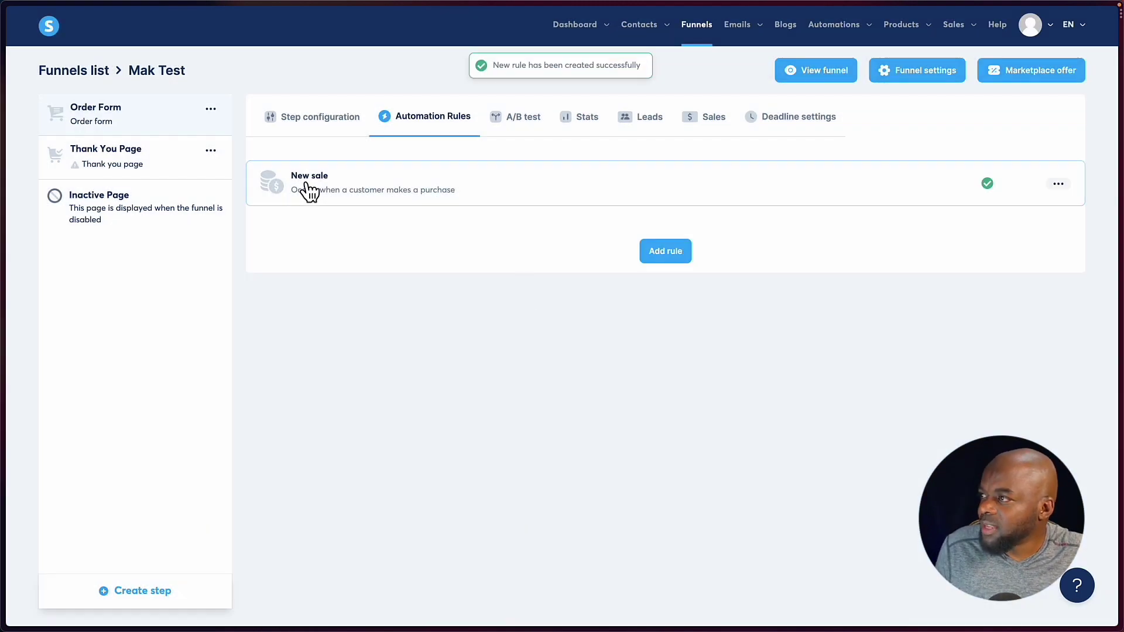
left_click(667, 253)
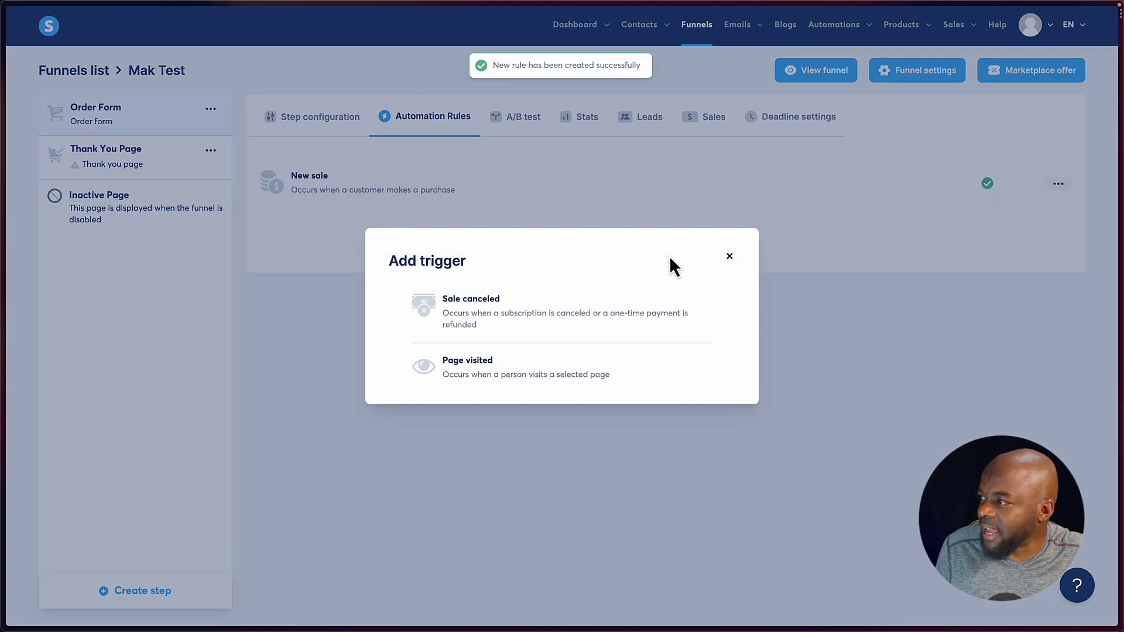
left_click(301, 250)
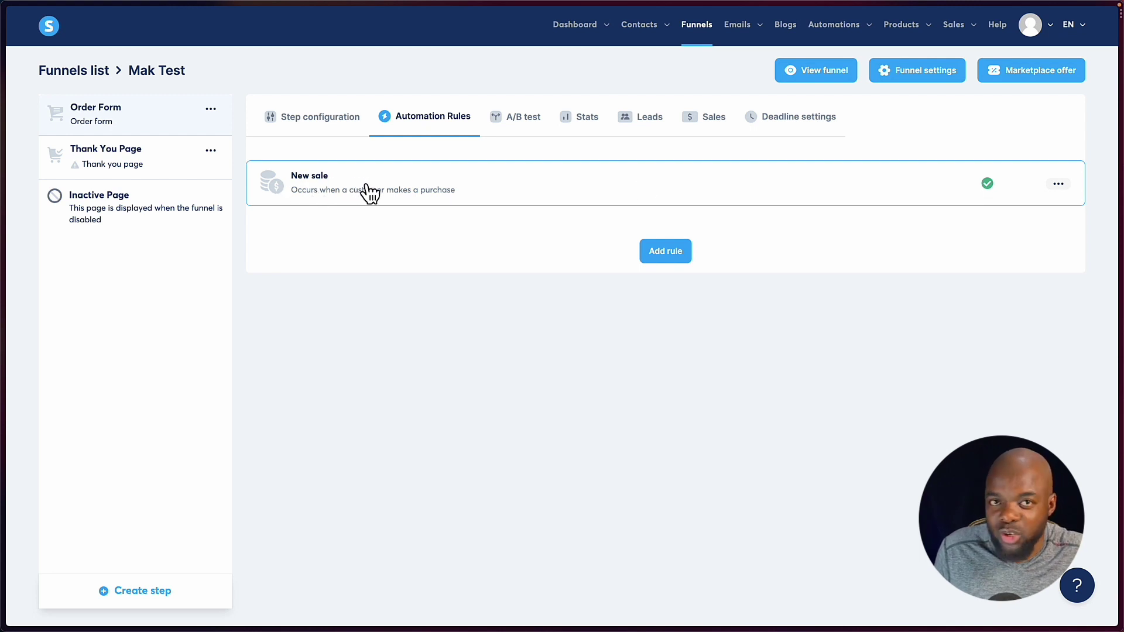
- Edit the New sale rule to add the tag "Bought DDG PRO" to the contact, and save the rule
left_click(1060, 186)
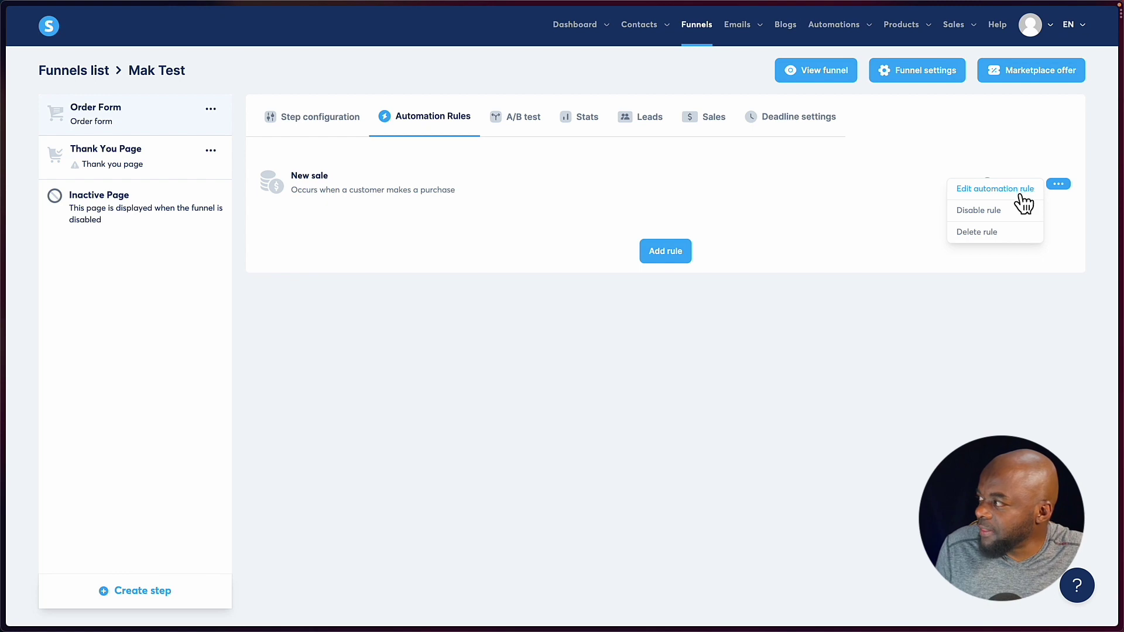
left_click(1001, 190)
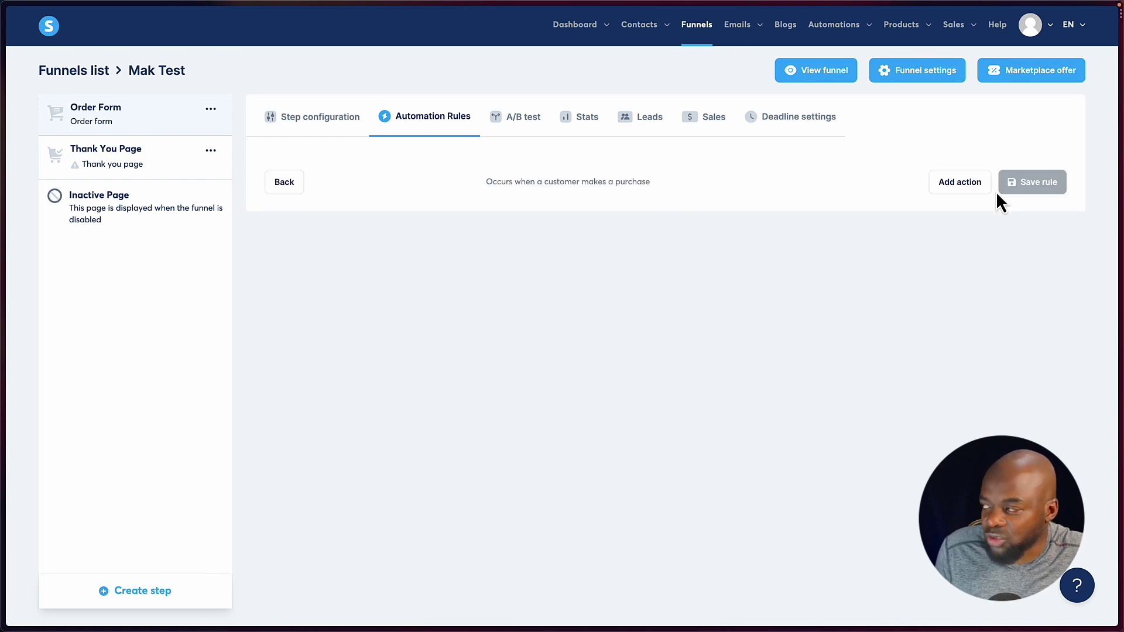
left_click(958, 185)
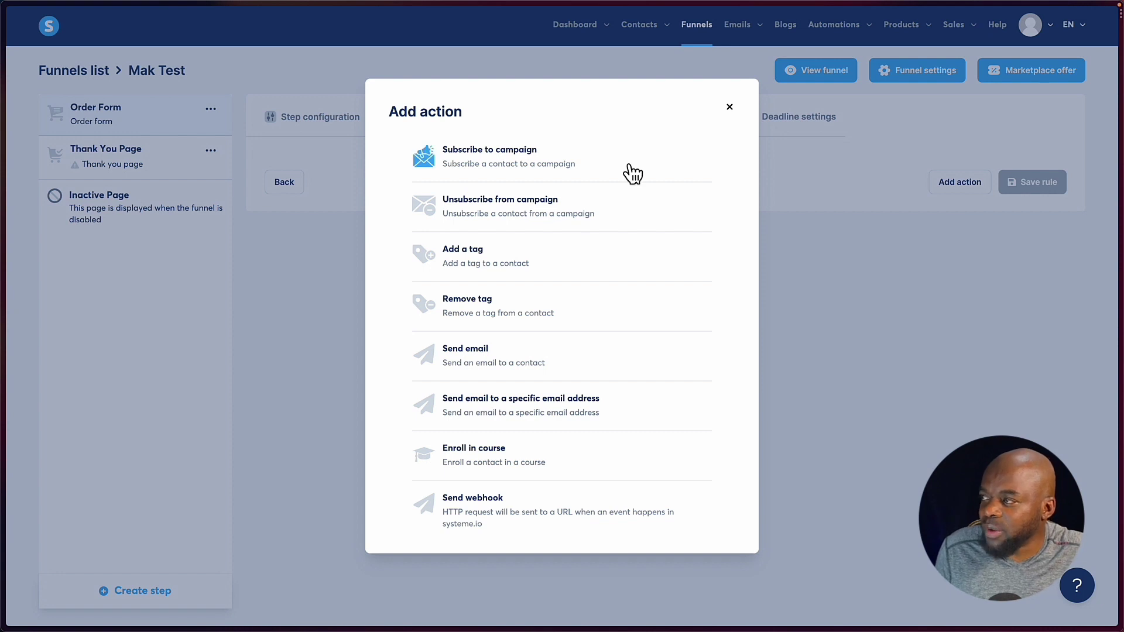
left_click(530, 267)
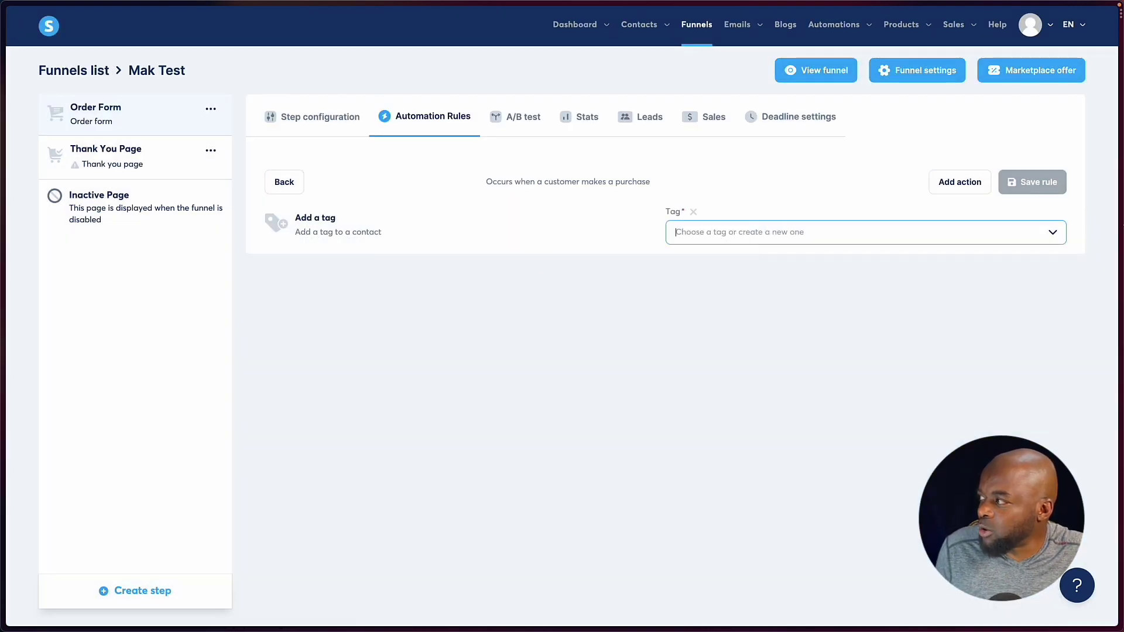
left_click(1059, 239)
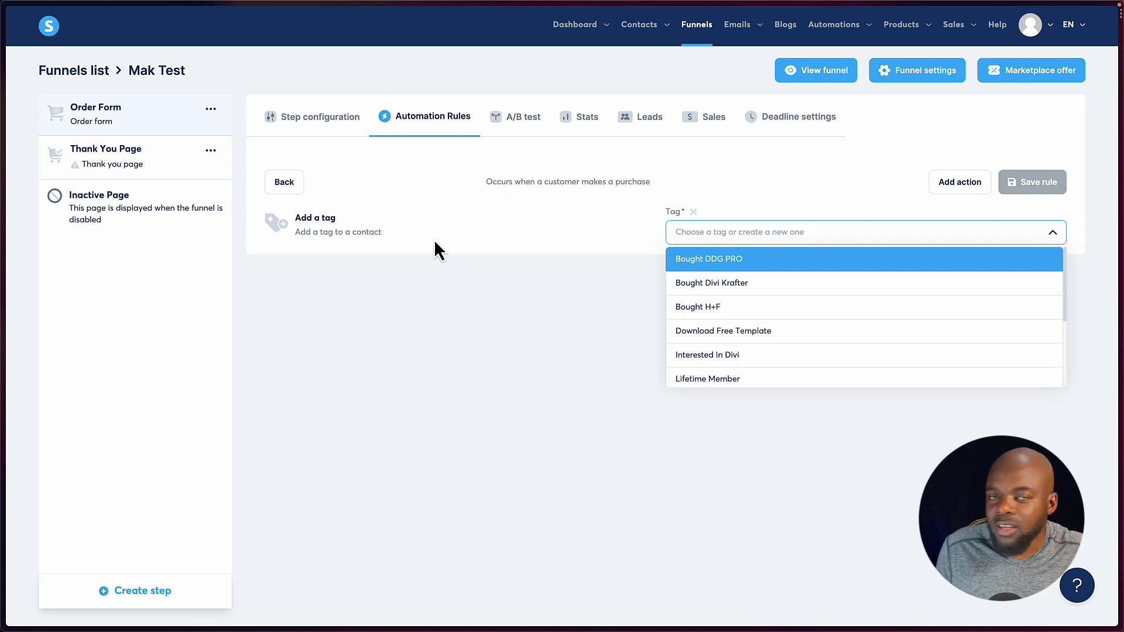
left_click(755, 271)
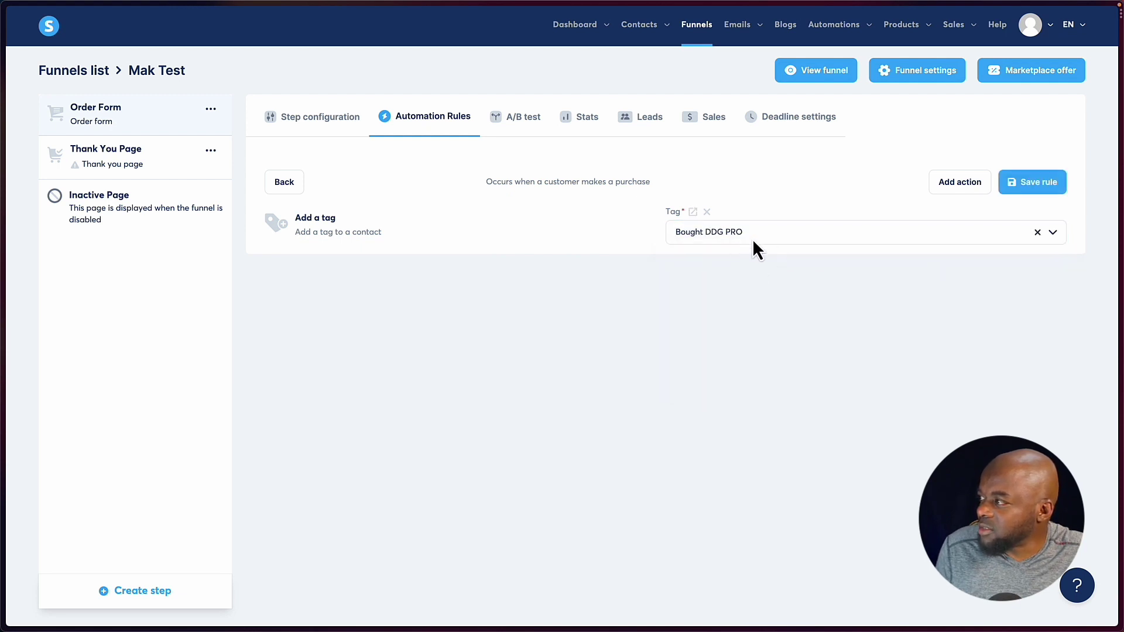
left_click(1057, 184)
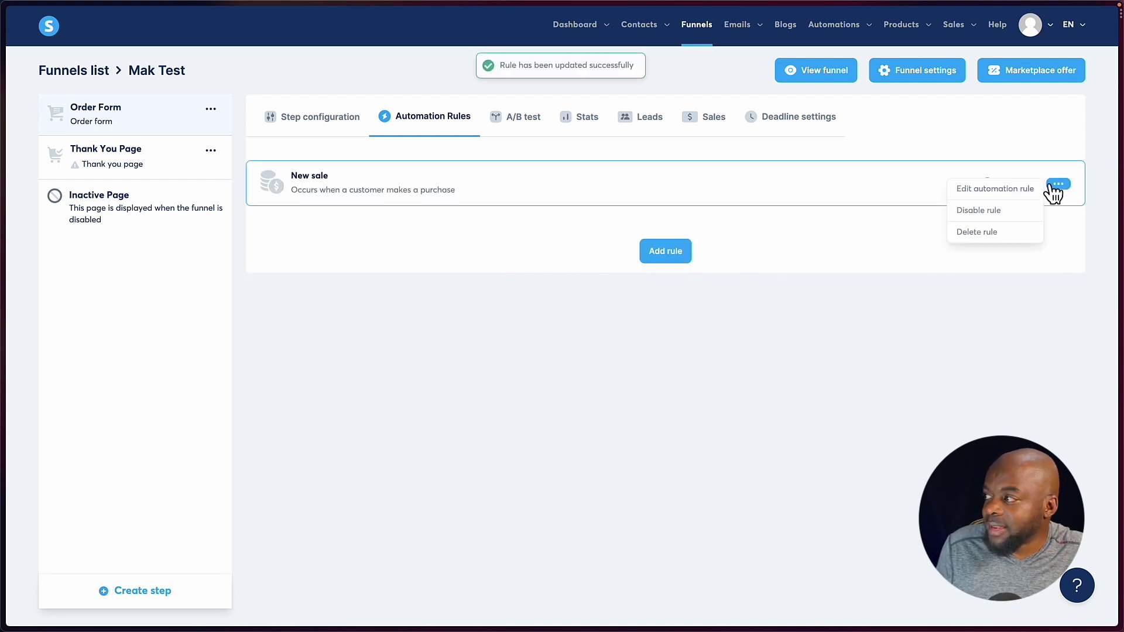
left_click(761, 237)
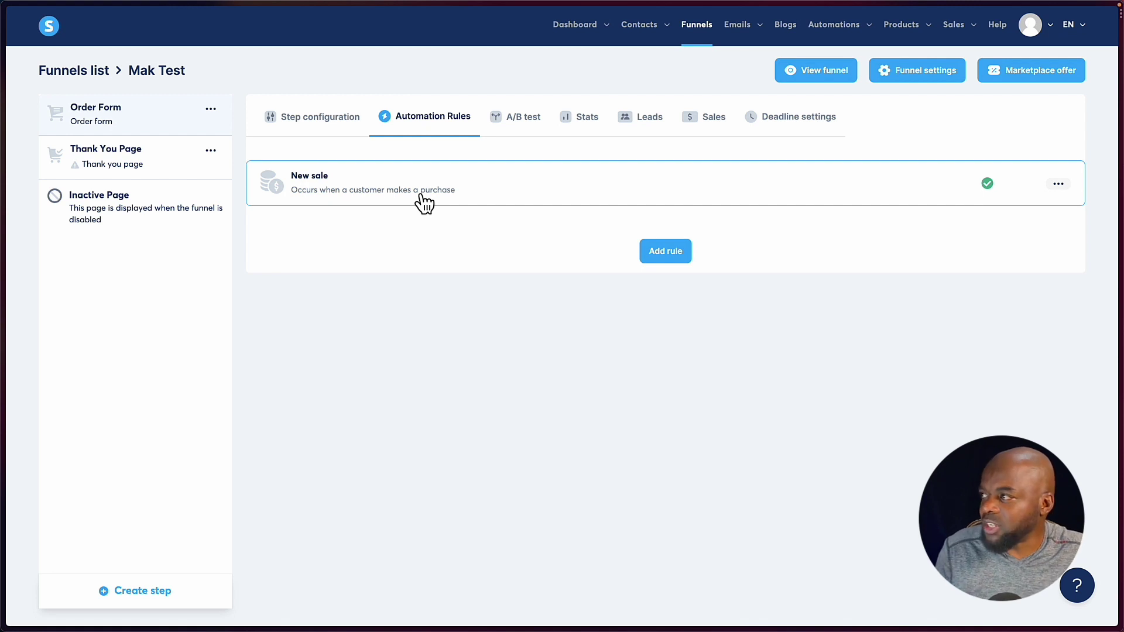
- Review the order form step's A/B test, stats, leads, sales and deadline settings pages
left_click(530, 125)
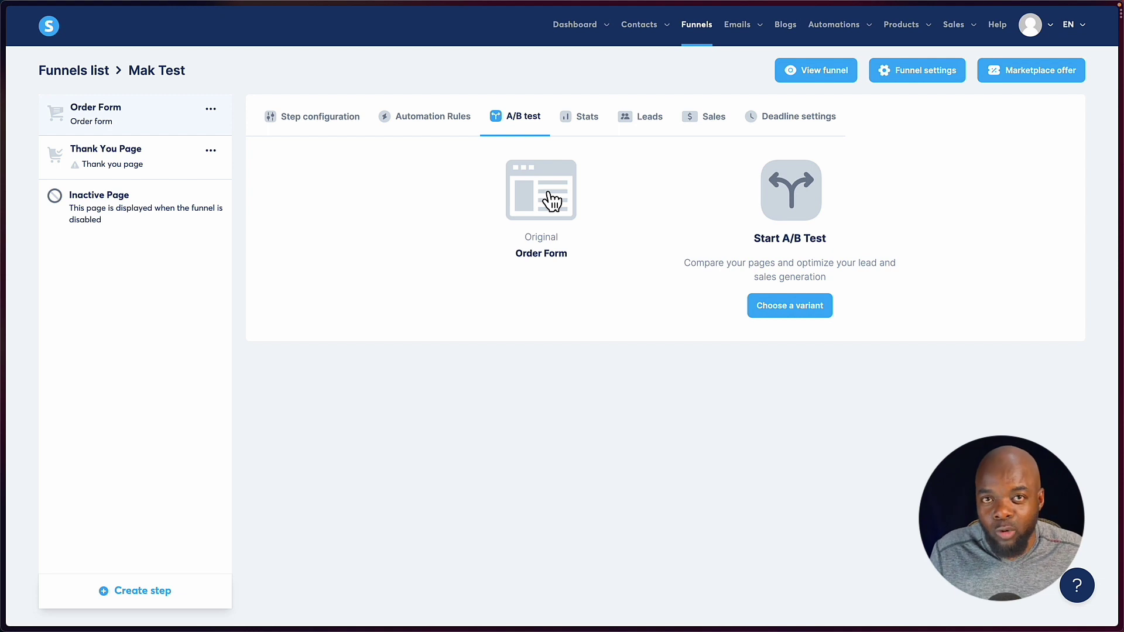
left_click(587, 125)
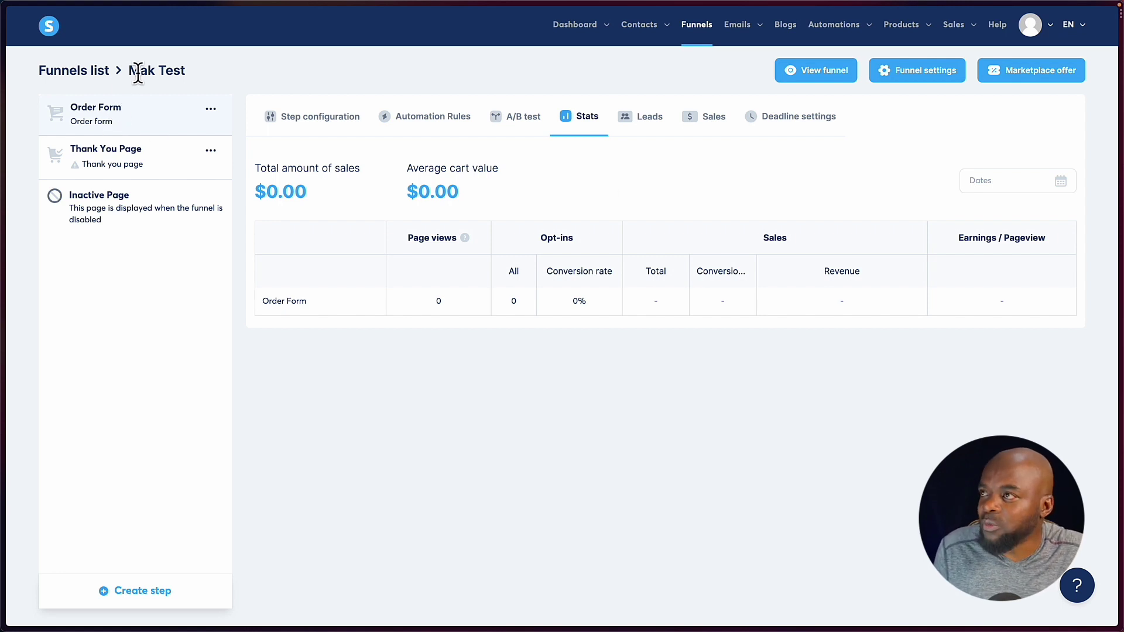
left_click(657, 129)
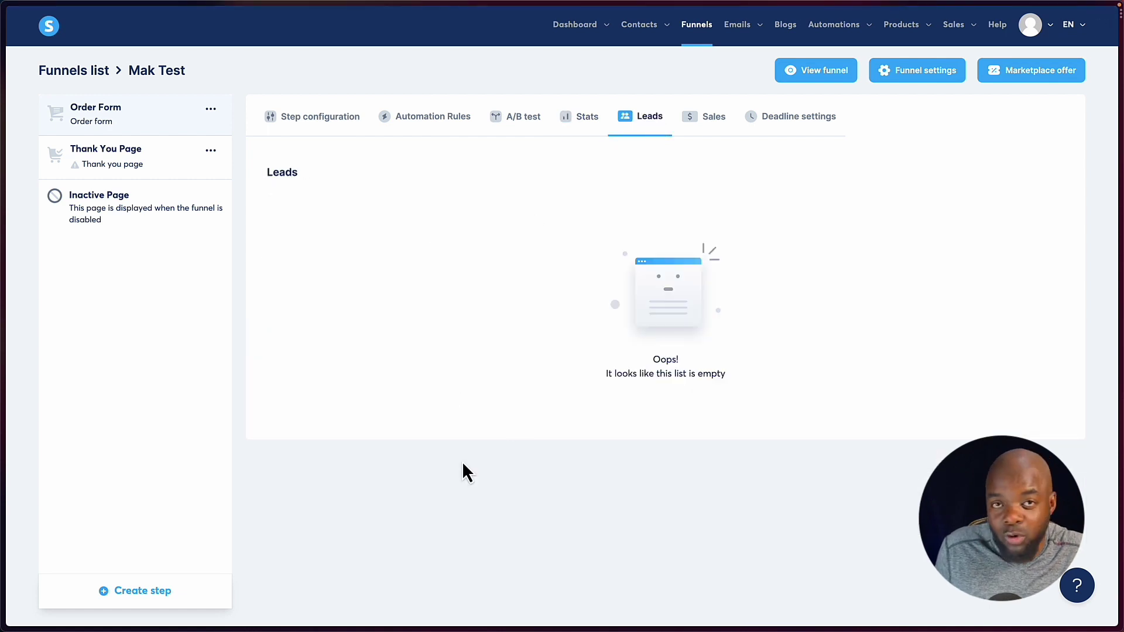
left_click(720, 119)
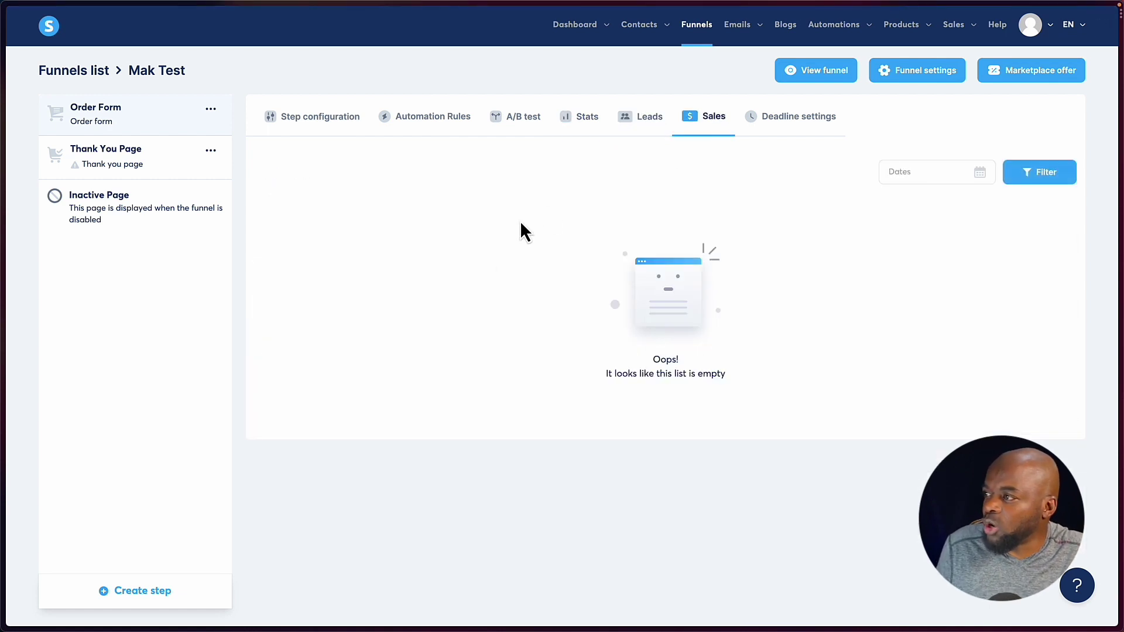
left_click(787, 123)
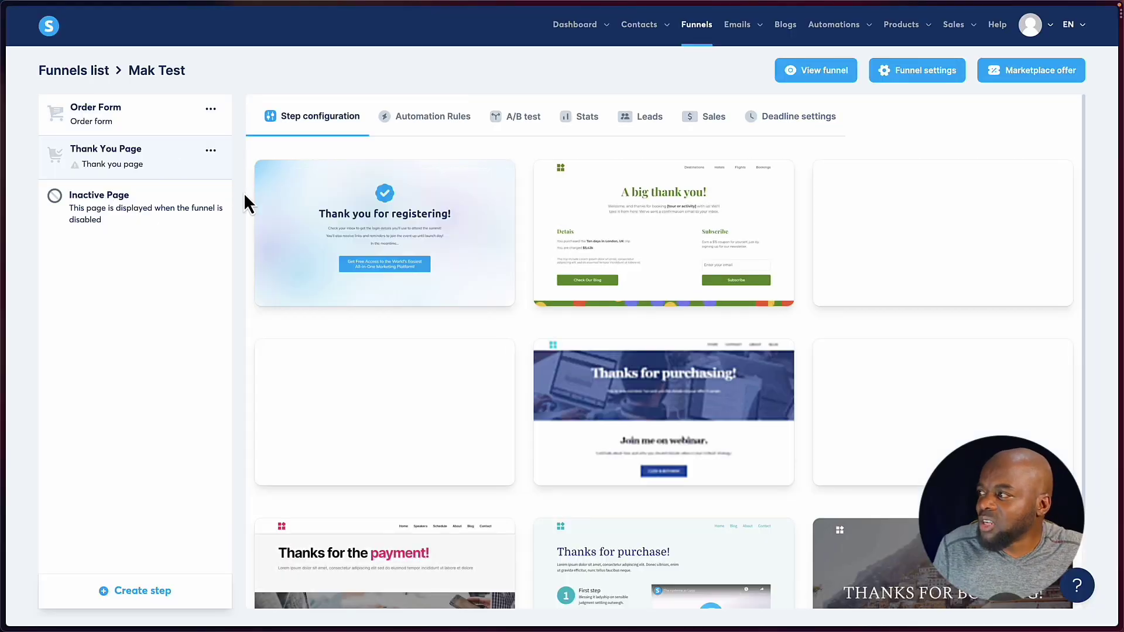
- Browse the page templates available for the Thank You Page step
mouse_move(454, 235)
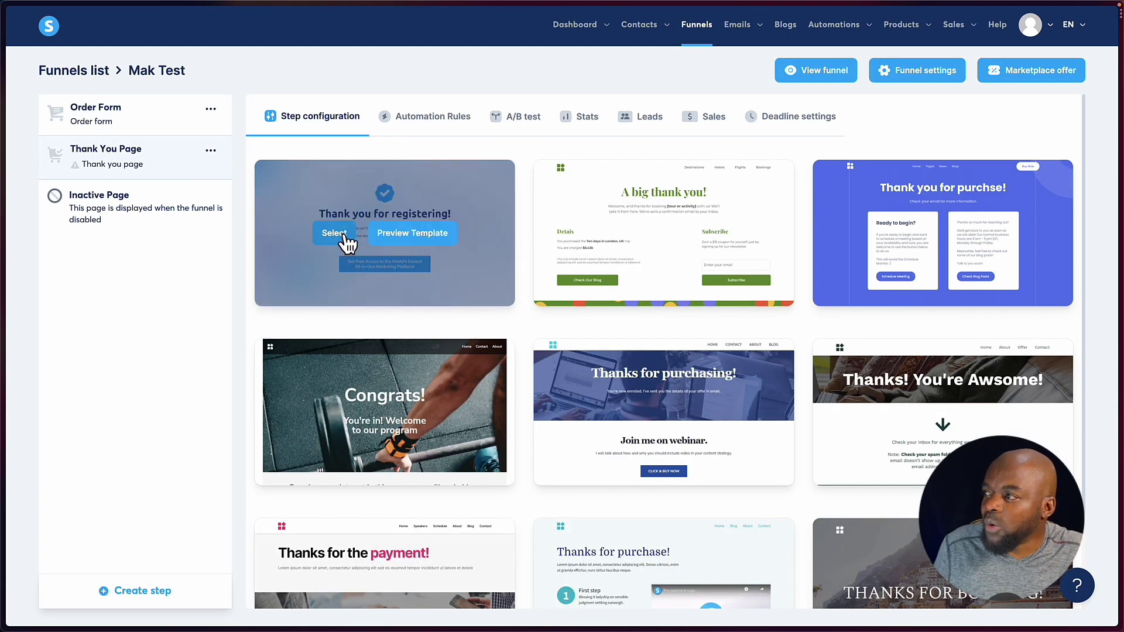
mouse_move(679, 429)
scroll(679, 427, "down", 2)
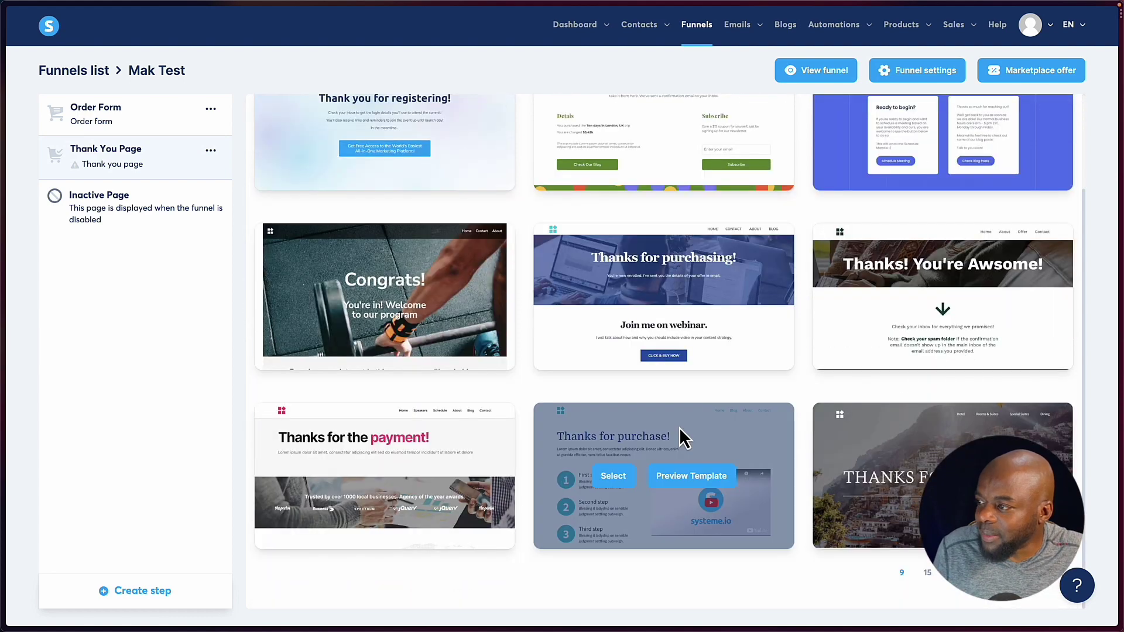
scroll(679, 427, "up", 2)
mouse_move(430, 281)
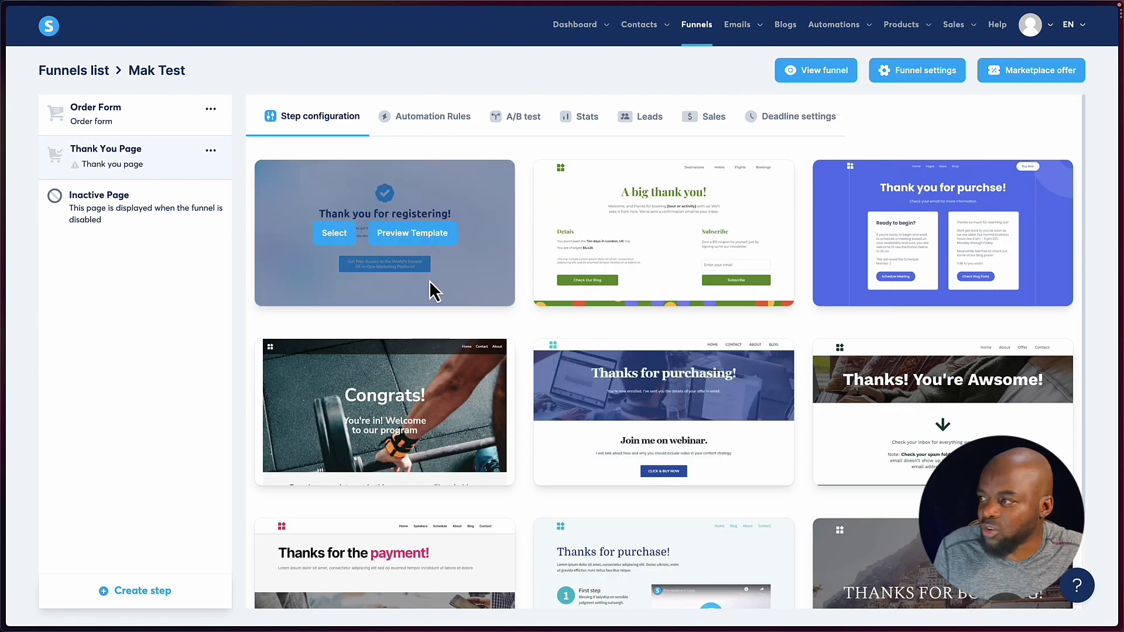
- Apply the "Thank you for registering!" template to the Thank You Page step, and open the Order Form page for editing
left_click(332, 234)
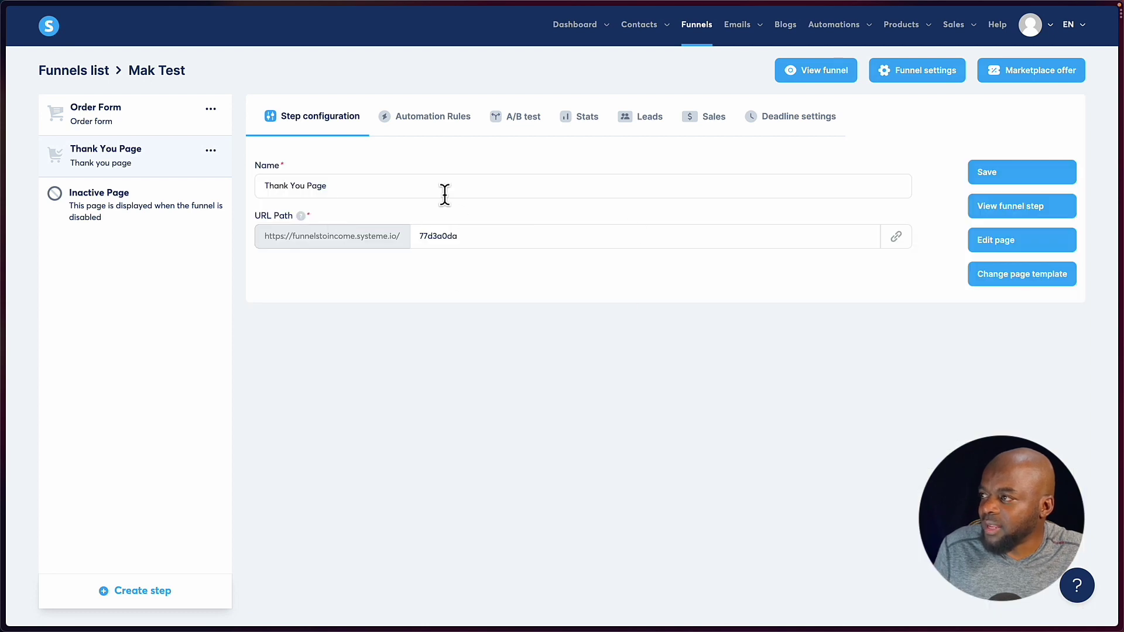
left_click(174, 121)
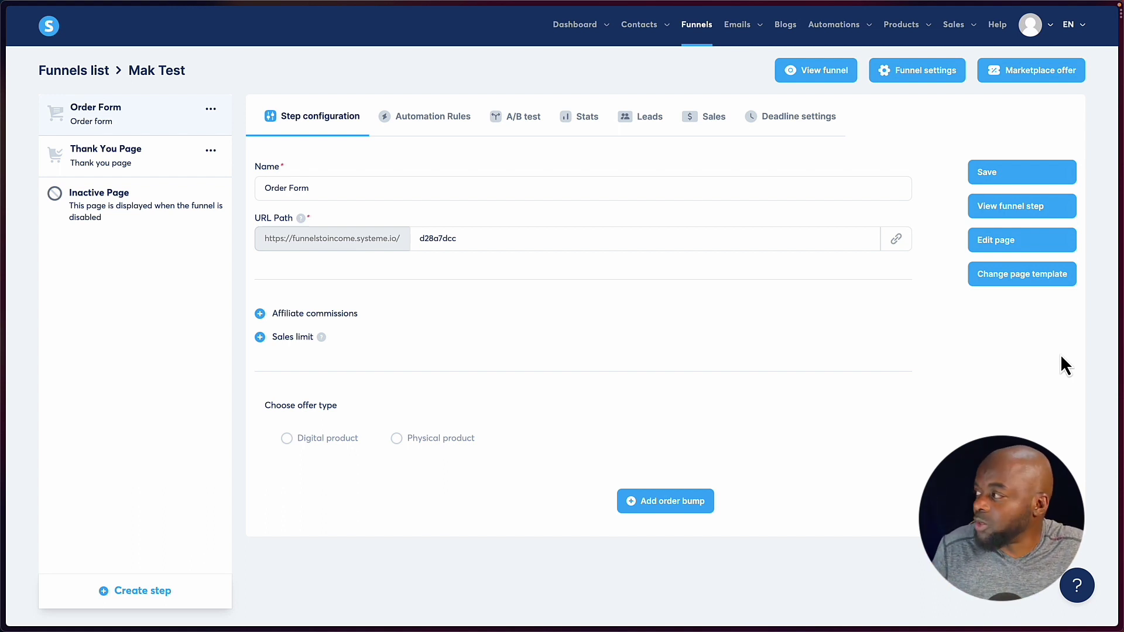
left_click(999, 247)
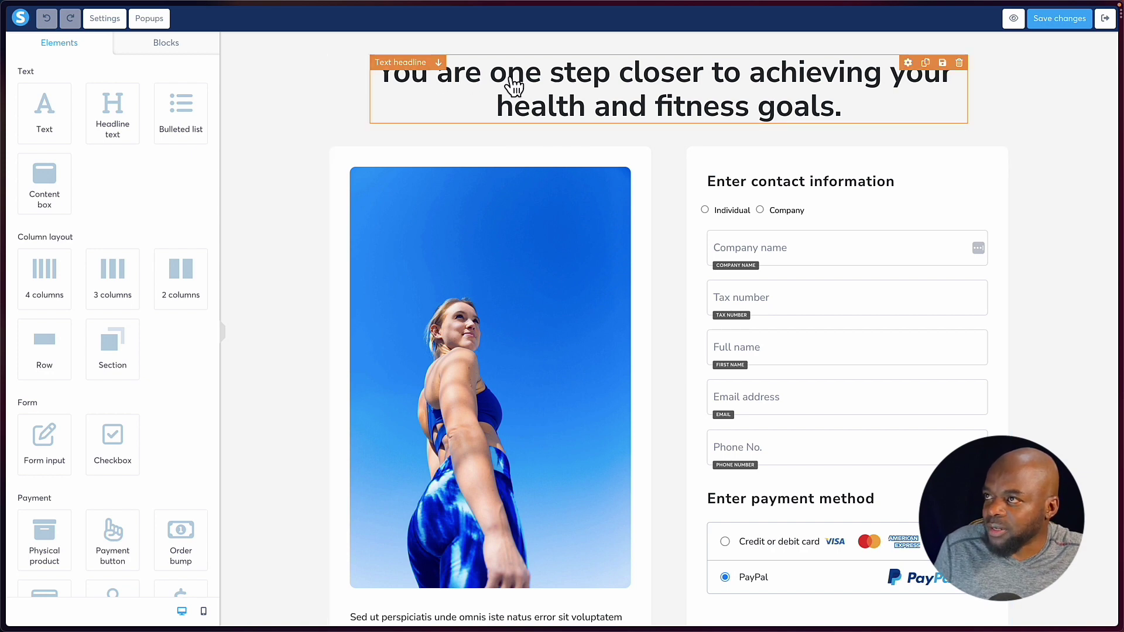
- Replace the order form page's main headline with "Mak Test Funnel"
left_click(796, 107)
left_click_drag(380, 72, 928, 112)
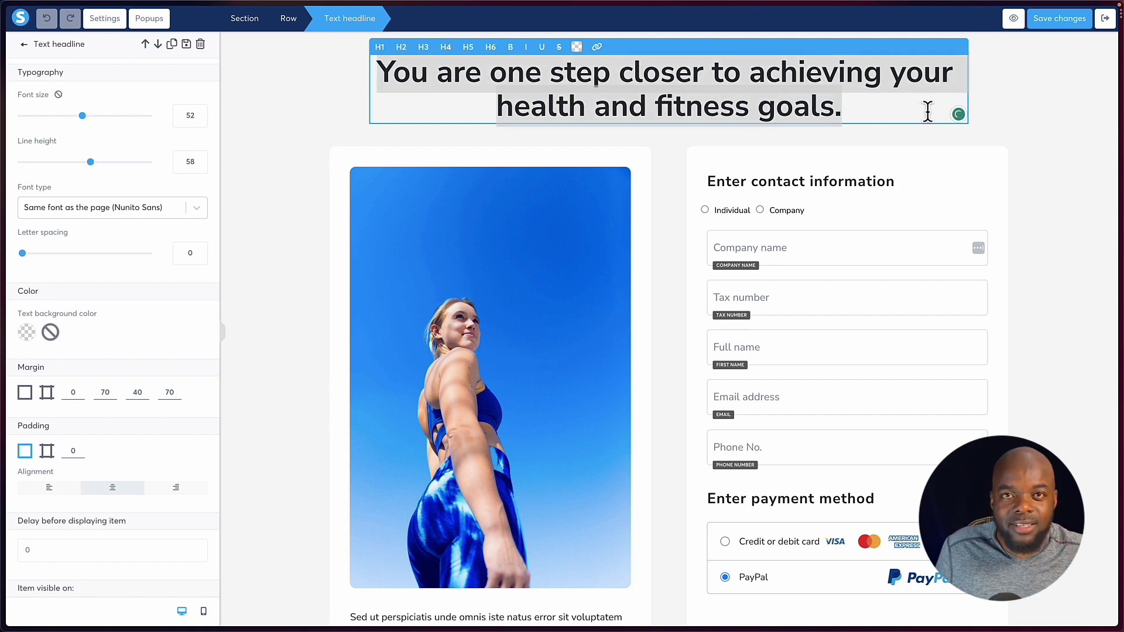
type("Mak Test Funnel")
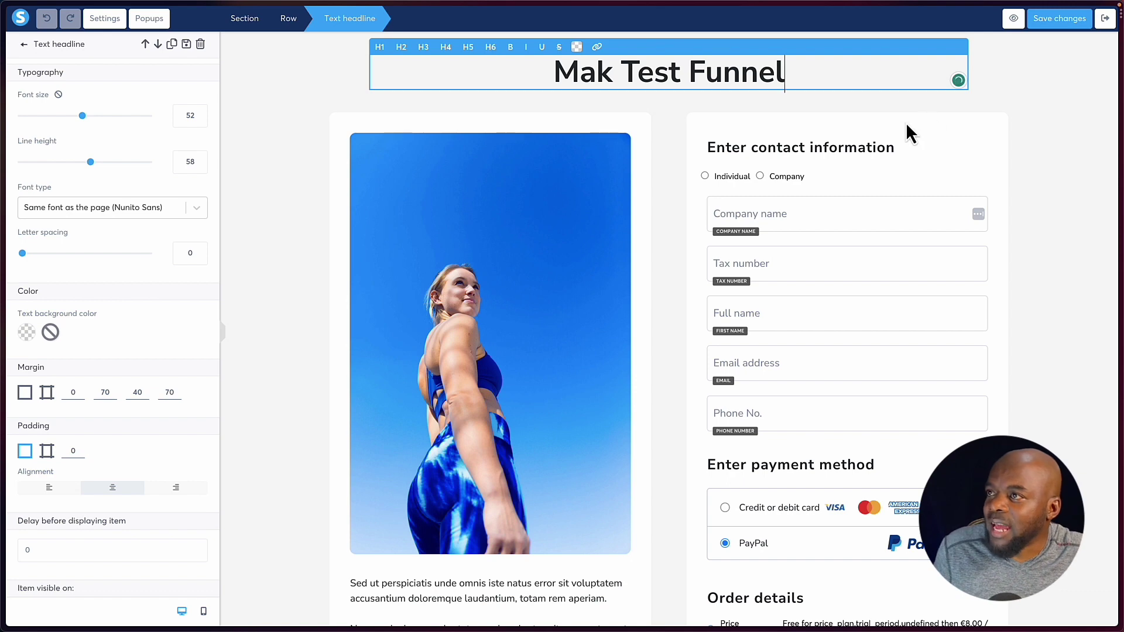
- Set the headline's font to the Google font Poppins with the Semi-bold 600 style
left_click(197, 209)
left_click(118, 275)
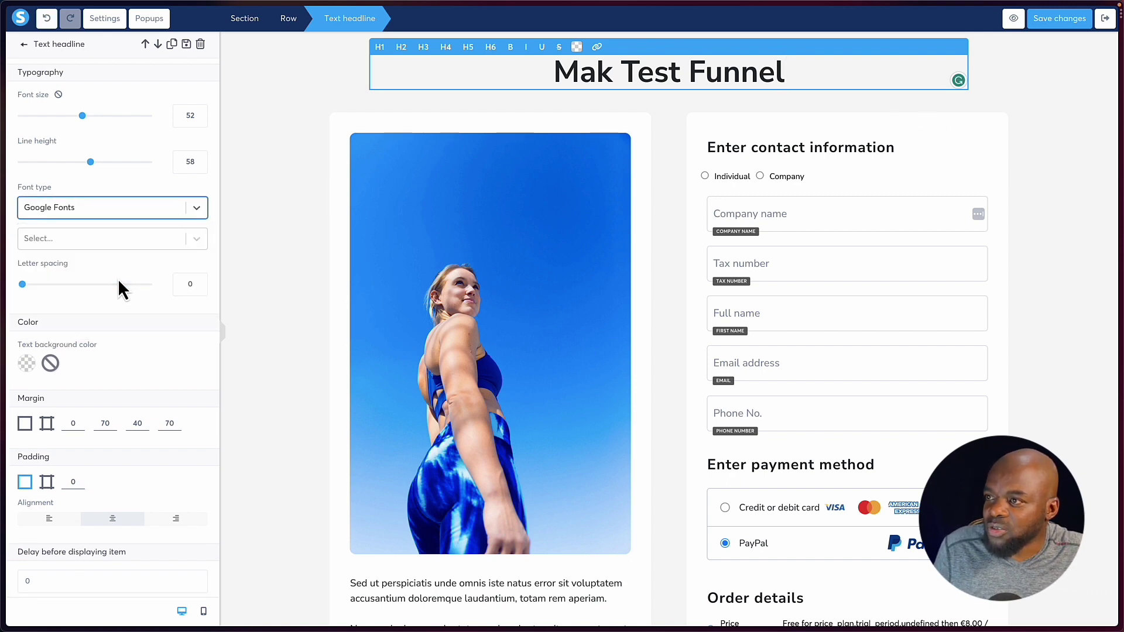
left_click(116, 240)
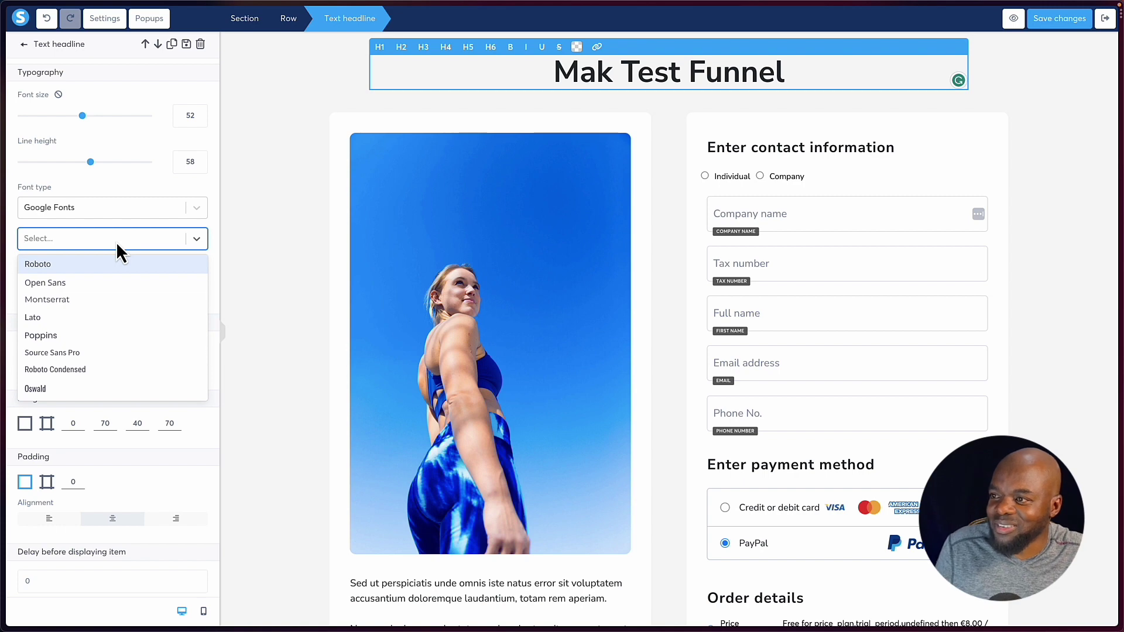
left_click(61, 340)
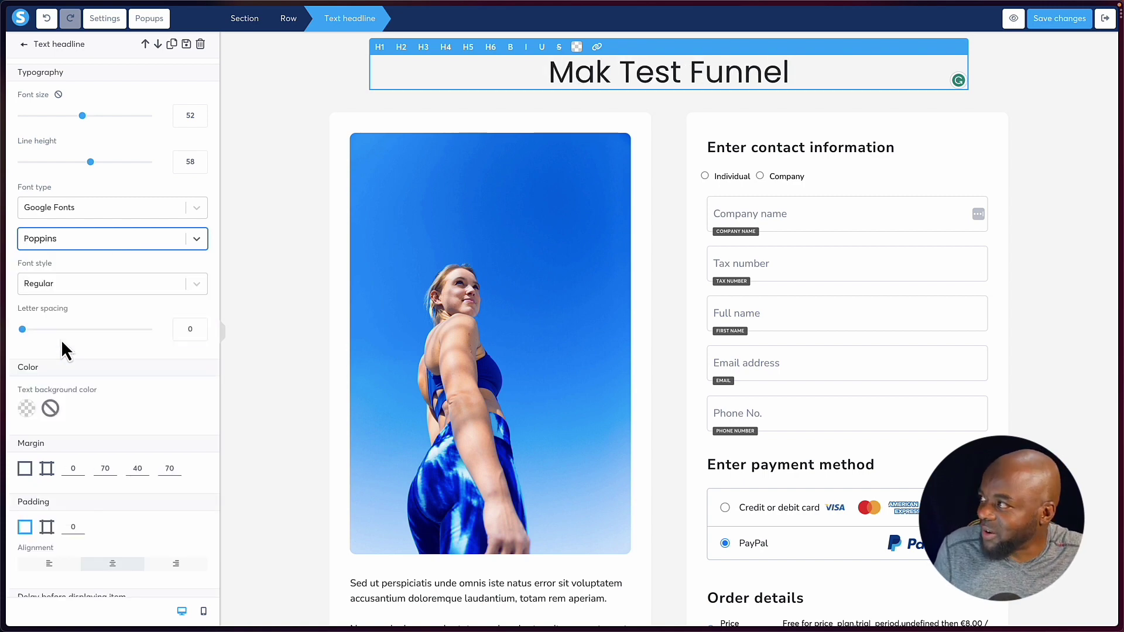
left_click(92, 287)
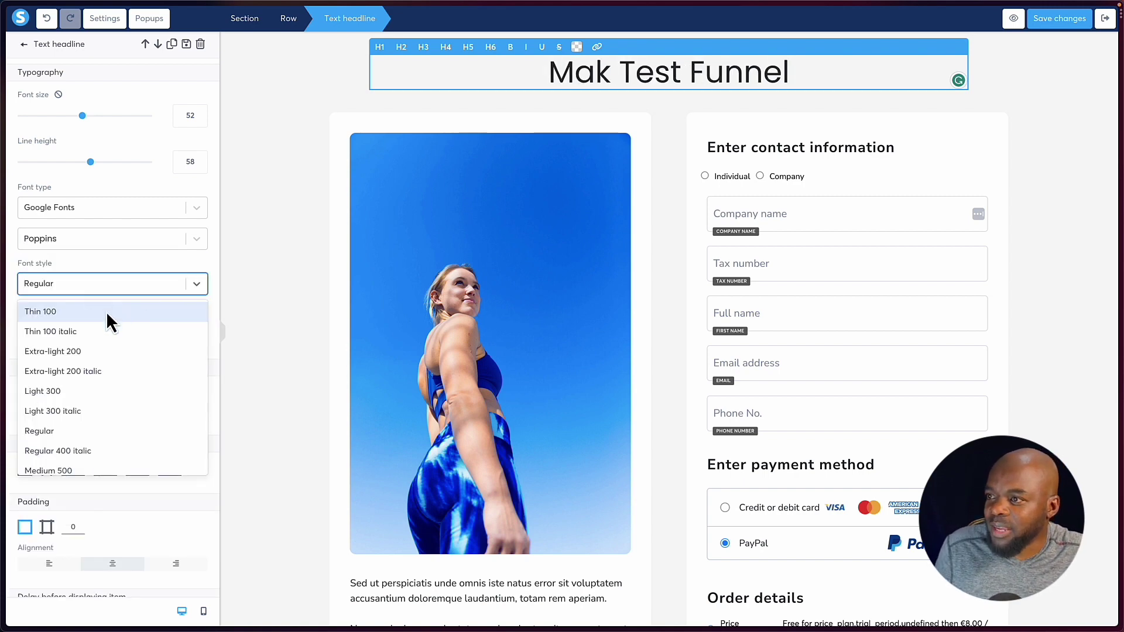
scroll(76, 433, "down", 1)
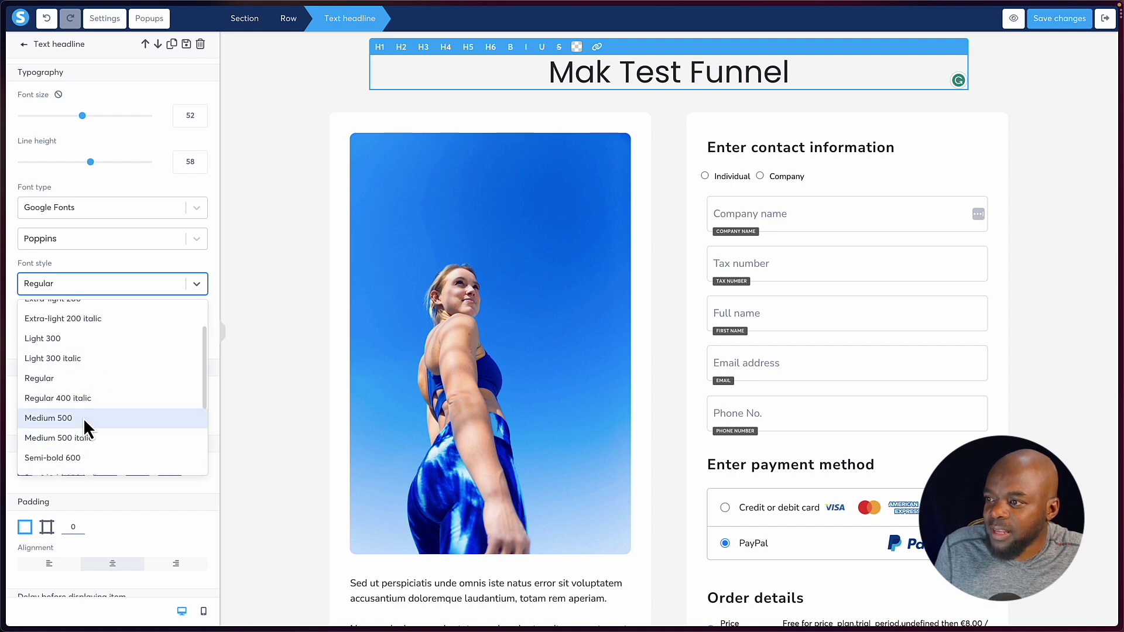
left_click(84, 419)
left_click(127, 285)
scroll(93, 433, "down", 3)
left_click(84, 408)
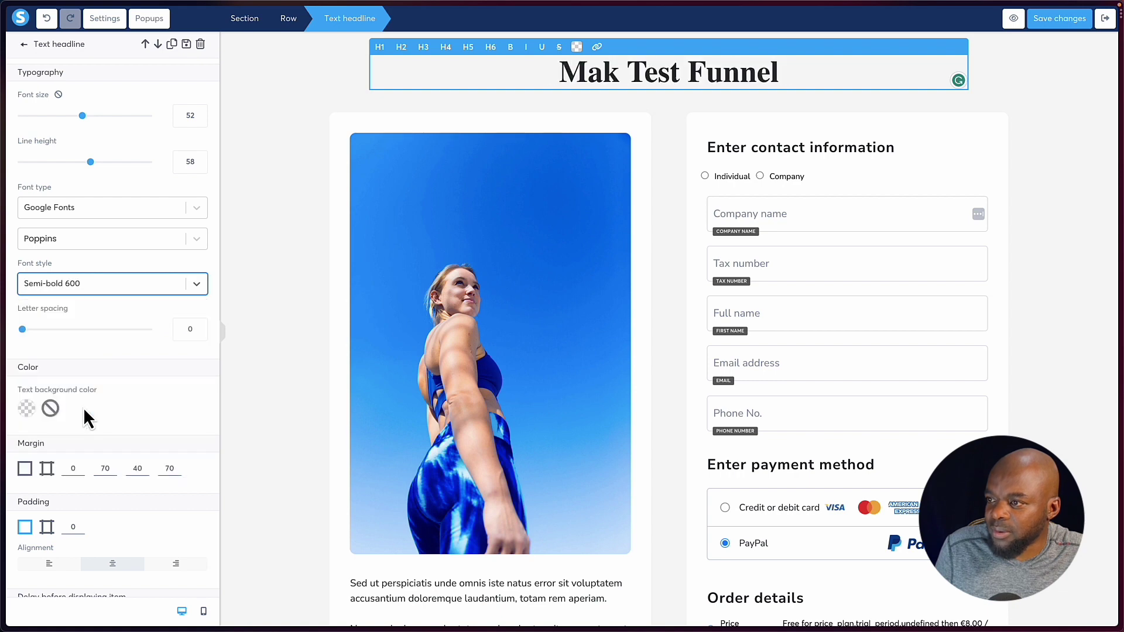
- Try the text background color B68585 on the headline, and return the background to fully transparent
left_click(27, 409)
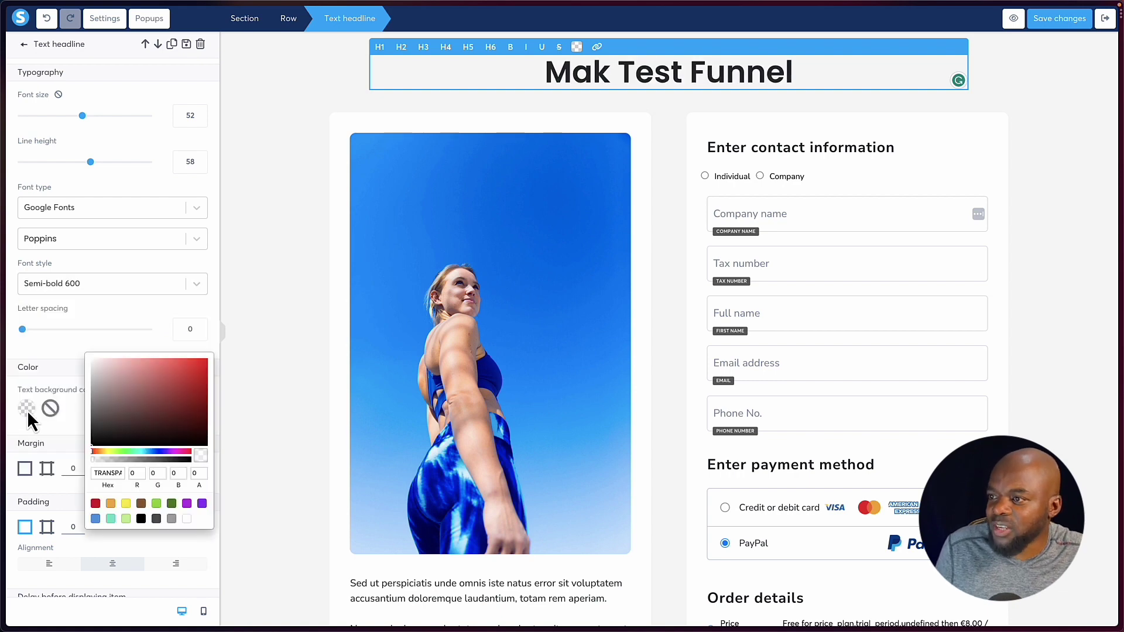
left_click(123, 385)
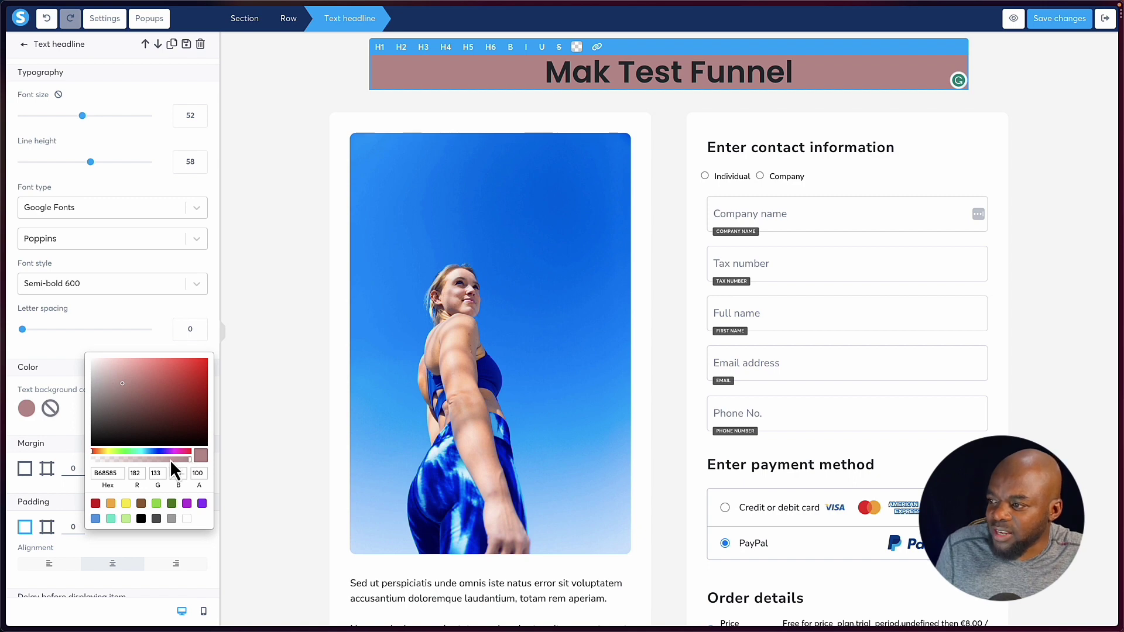
left_click_drag(136, 459, 98, 462)
left_click(52, 346)
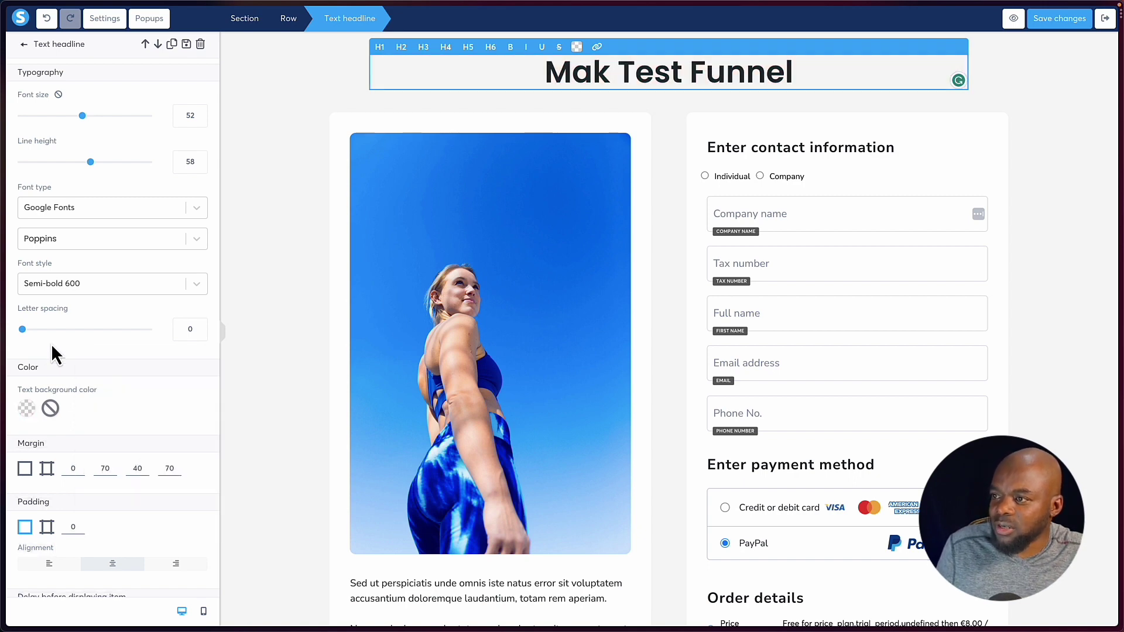
- Review the headline's spacing, alignment and visibility settings, and add a text element directly below the headline
scroll(95, 403, "down", 2)
scroll(96, 400, "down", 2)
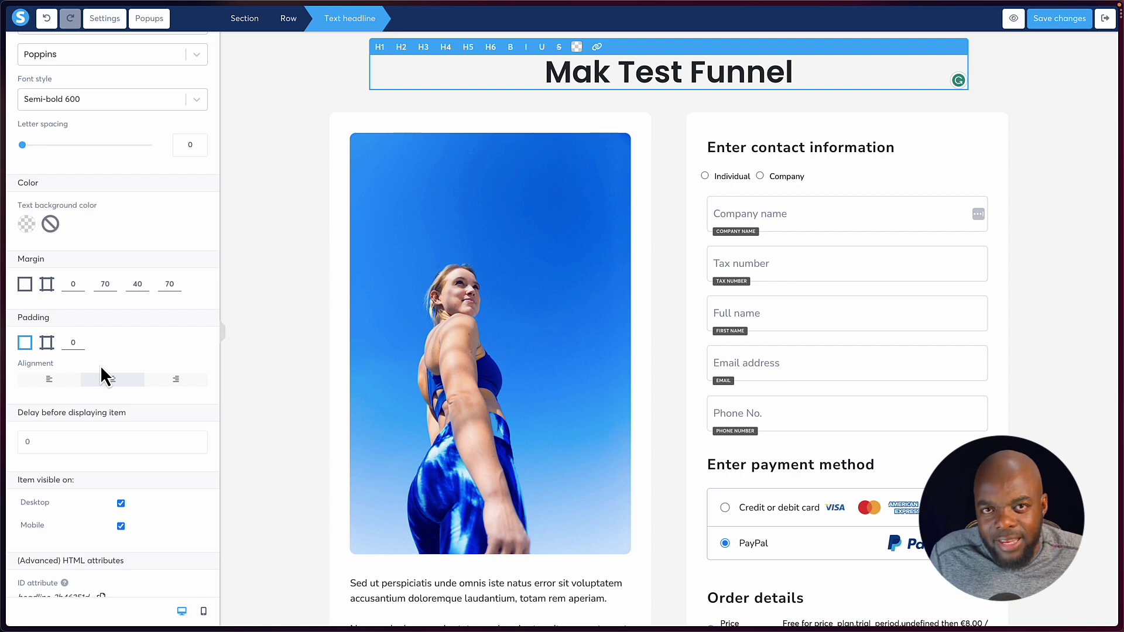
scroll(103, 344, "up", 4)
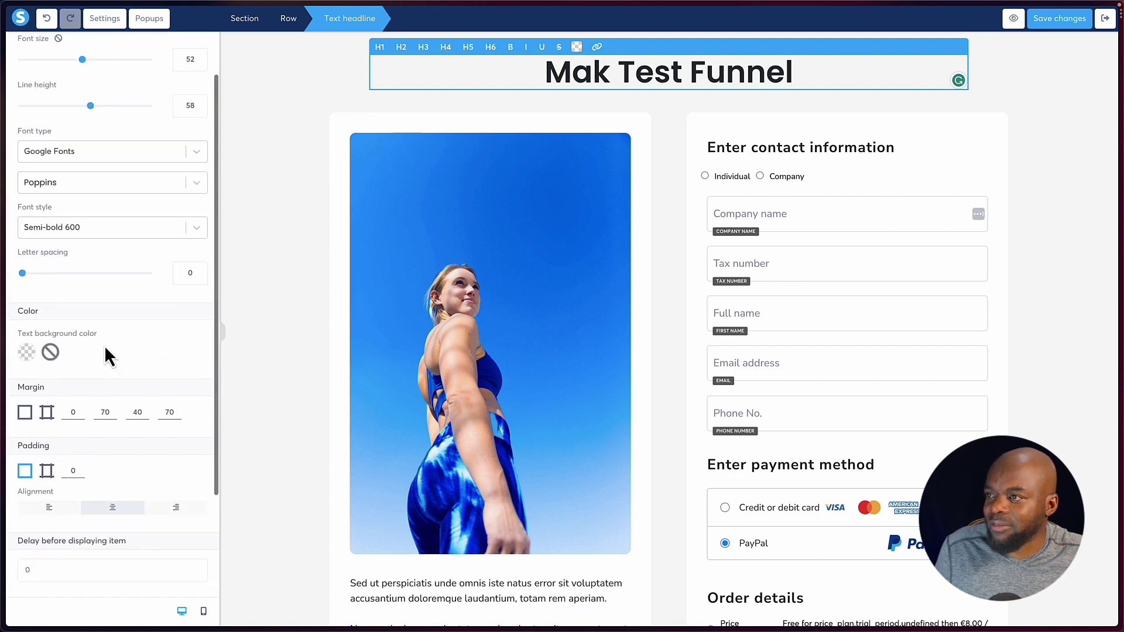
left_click(631, 103)
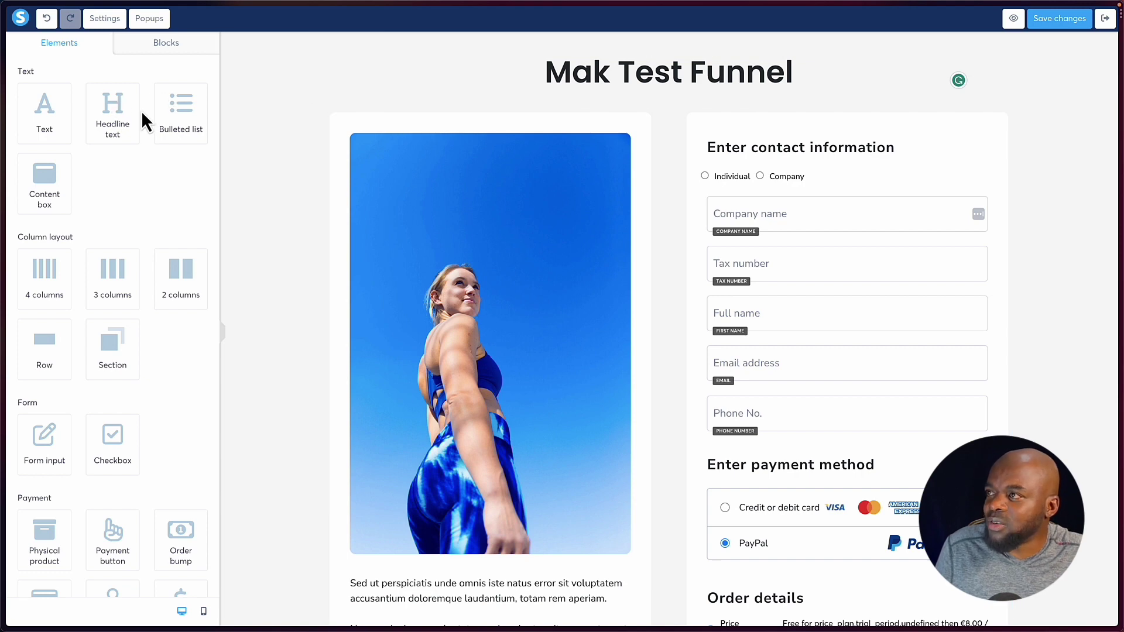
left_click_drag(45, 107, 688, 81)
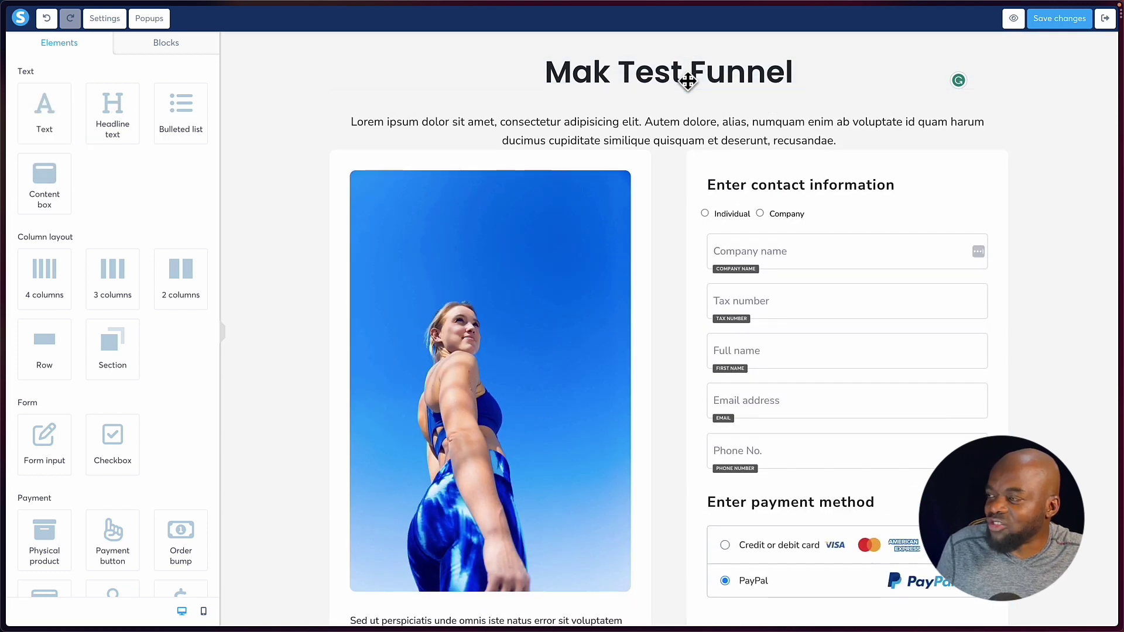
- Give the new text element individual side margins, with a bottom margin of 40 and the other sides at 0
left_click(930, 121)
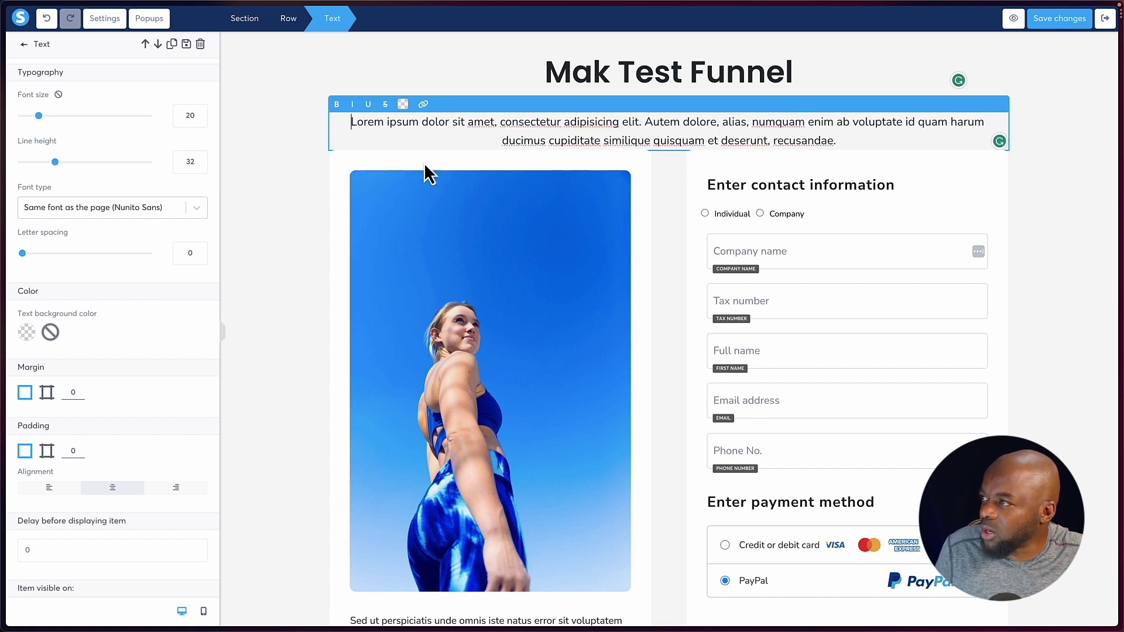
left_click(47, 395)
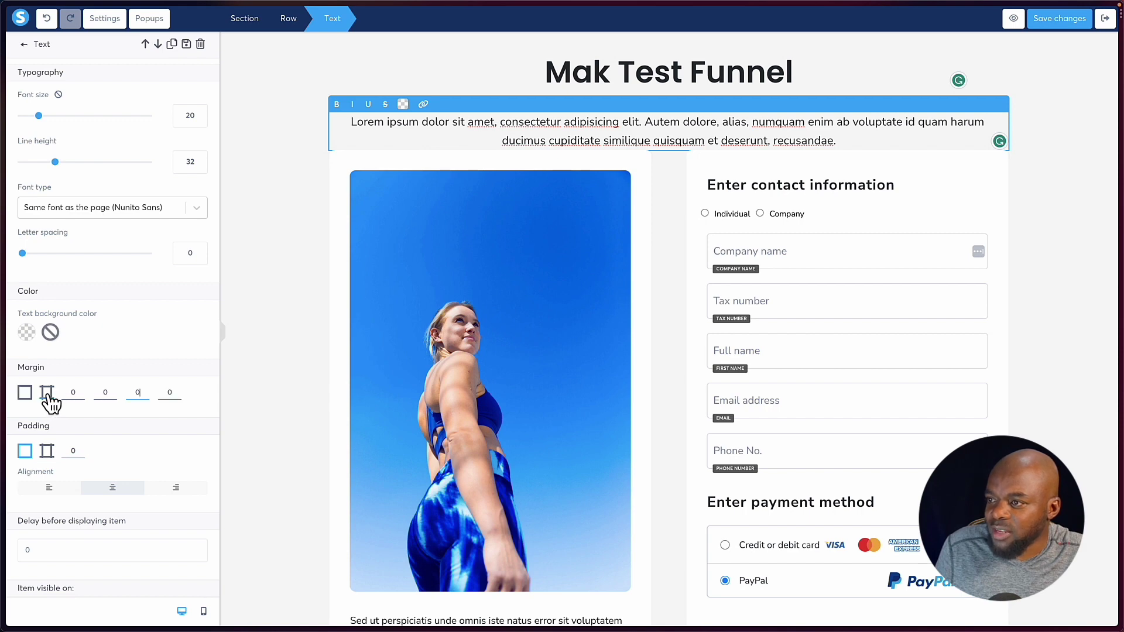
left_click(175, 395)
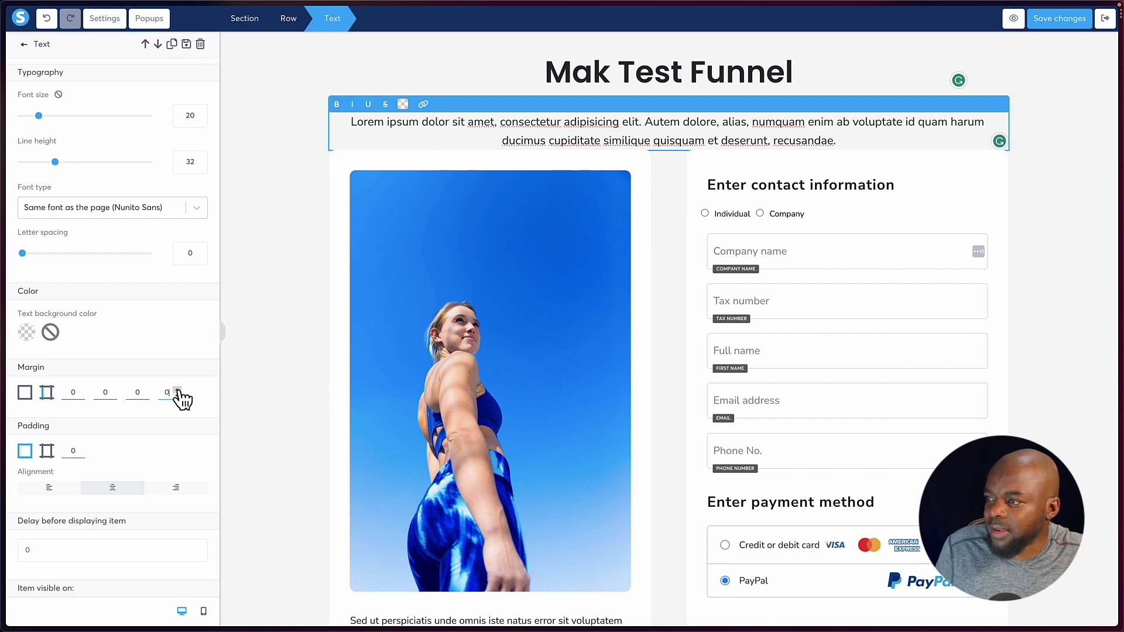
type("3")
left_click(177, 397)
left_click(177, 396)
left_click(176, 397)
left_click(144, 390)
left_click(145, 390)
left_click(145, 389)
left_click(145, 389)
left_click(144, 390)
left_click(145, 390)
left_click(144, 389)
left_click(144, 390)
left_click(144, 389)
left_click(145, 390)
left_click(144, 390)
left_click(145, 390)
left_click(145, 389)
left_click(144, 389)
left_click(145, 390)
left_click(144, 390)
left_click(144, 390)
left_click(145, 389)
left_click(145, 389)
left_click(144, 389)
left_click(145, 389)
left_click(145, 390)
left_click(145, 390)
left_click(145, 389)
double_click(144, 390)
left_click(144, 389)
left_click(144, 389)
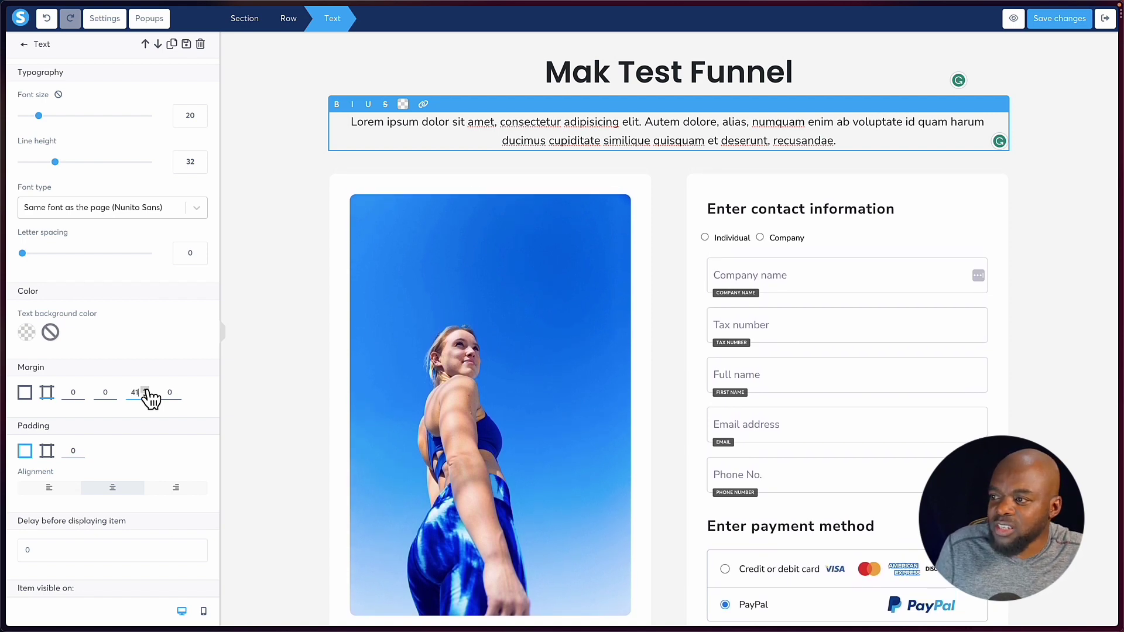
left_click(145, 389)
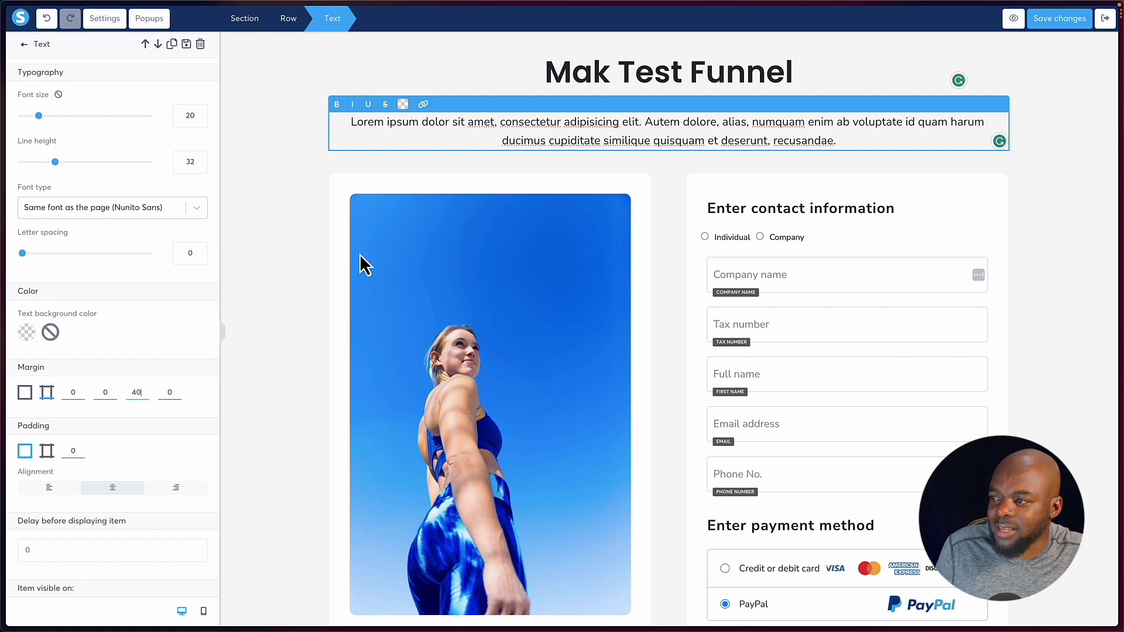
- Set the font of the paragraph below the headline to the Google font Poppins
triple_click(439, 124)
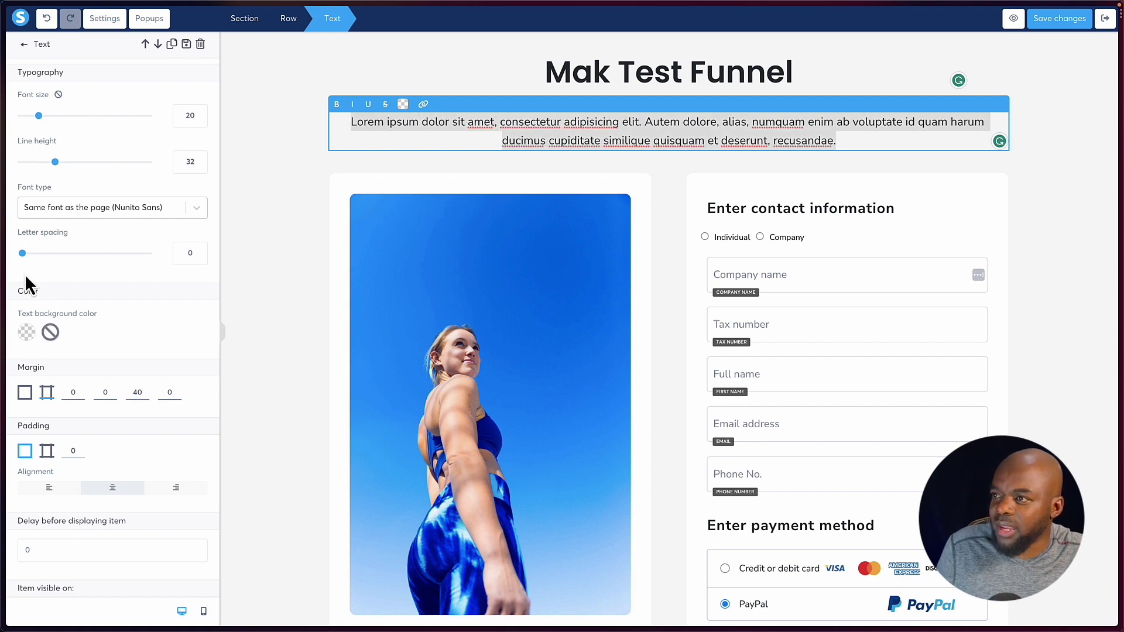
left_click(198, 208)
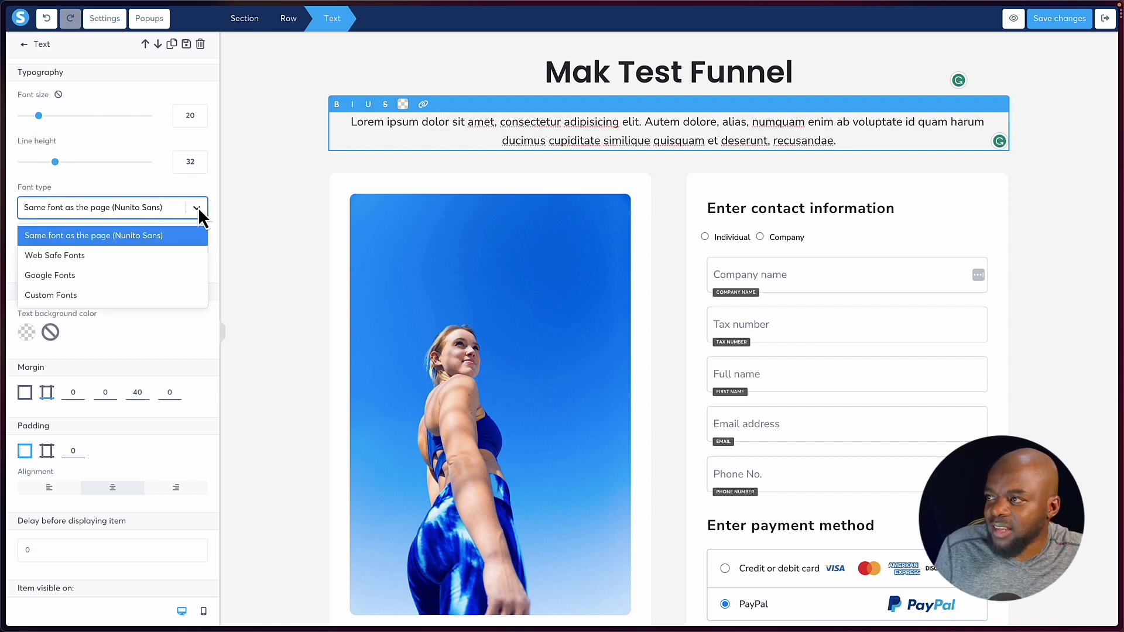
left_click(107, 275)
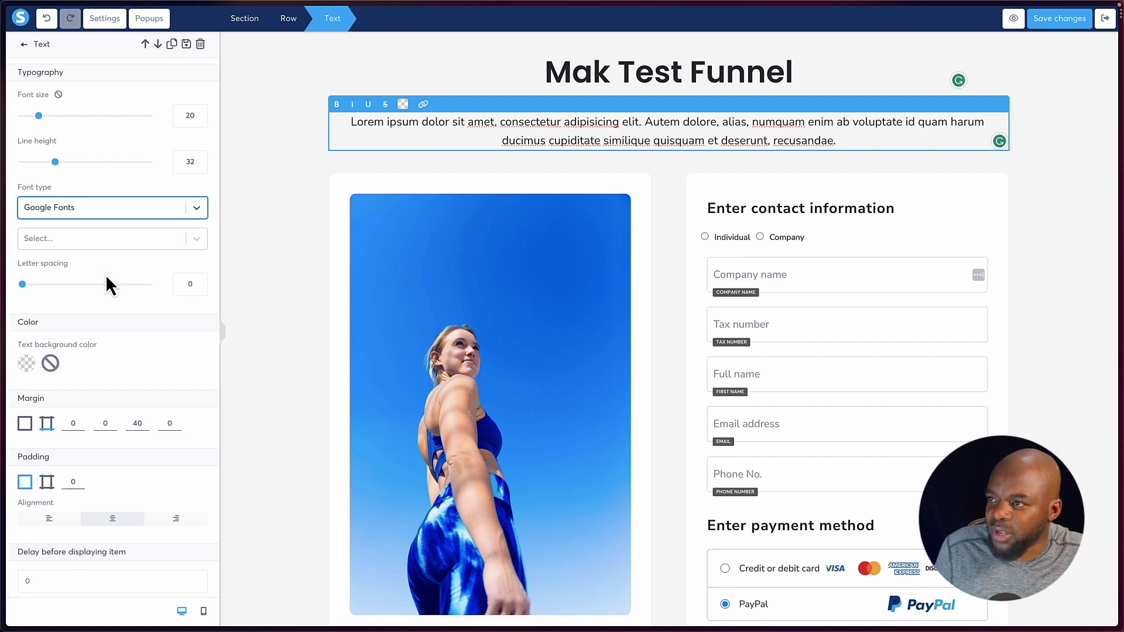
left_click(93, 247)
left_click(53, 336)
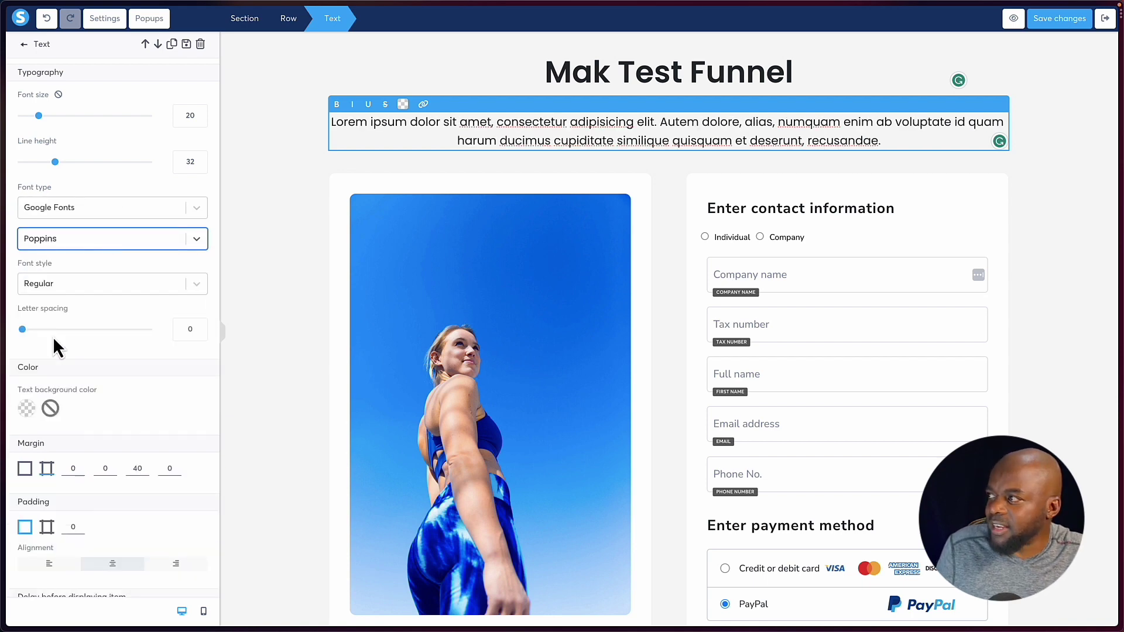
left_click(290, 165)
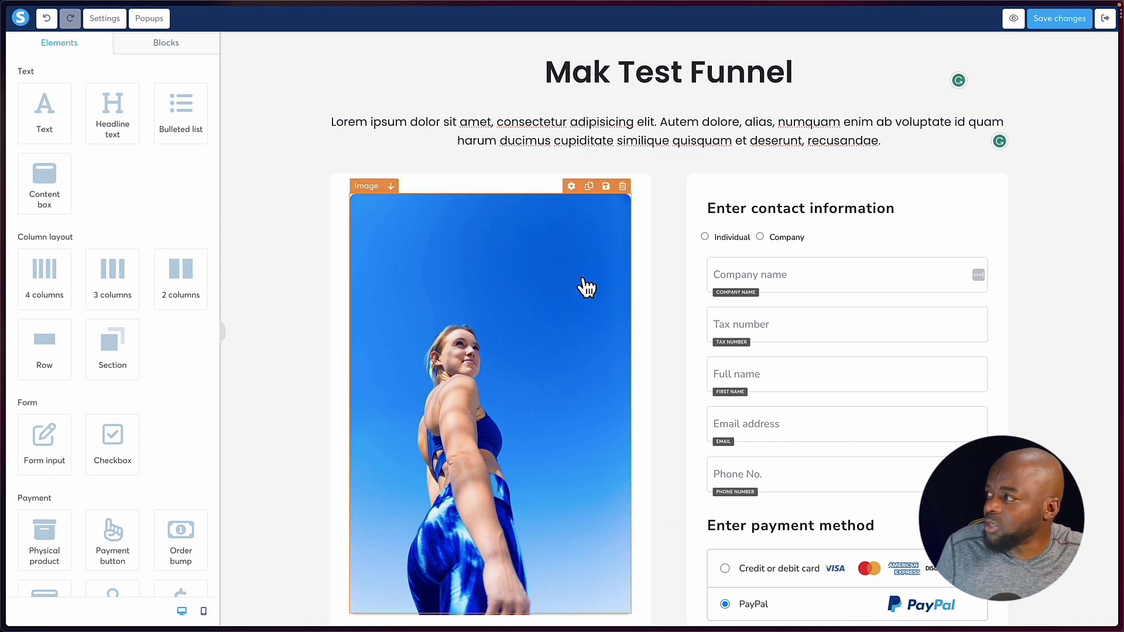
- Examine the upload and existing-file options for the woman image's link, and close the file picker without choosing a file
left_click(497, 271)
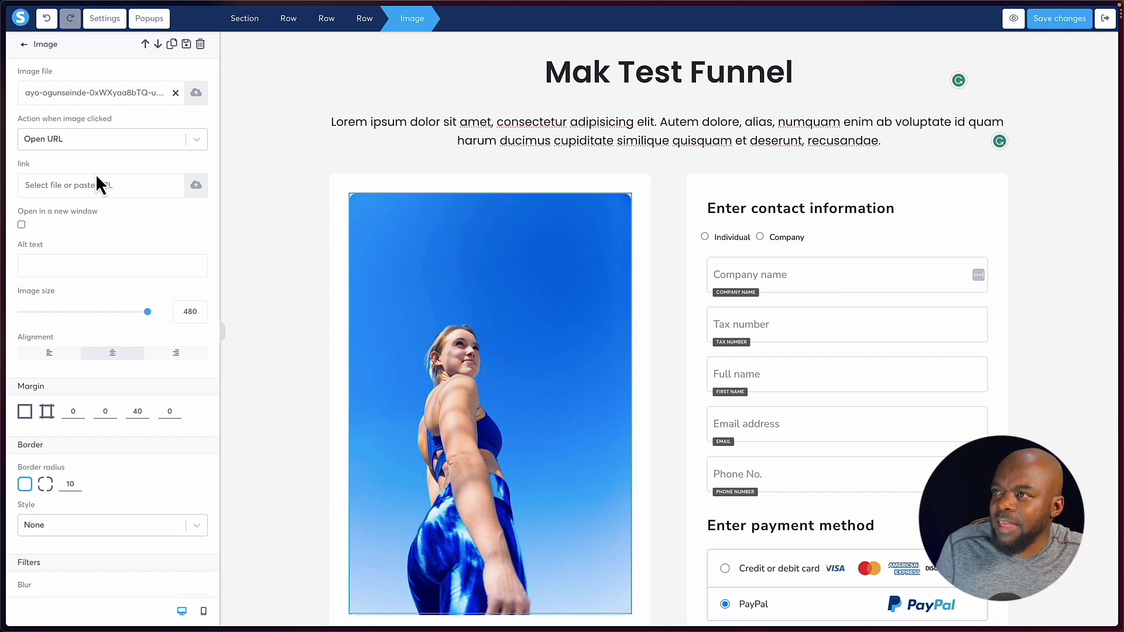
left_click(196, 185)
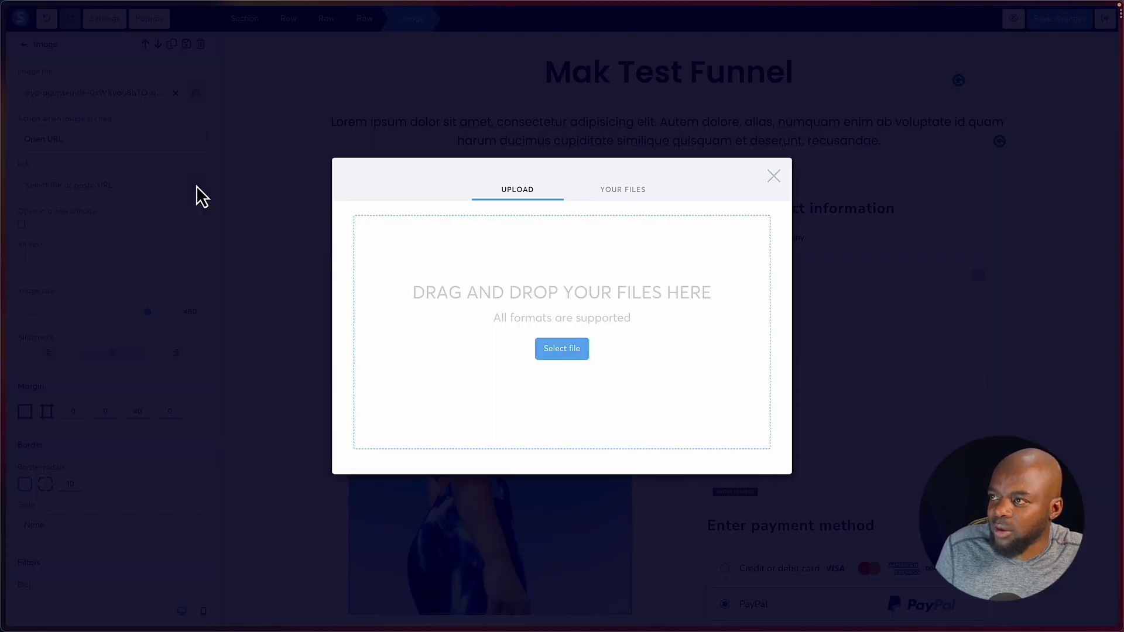
left_click(639, 192)
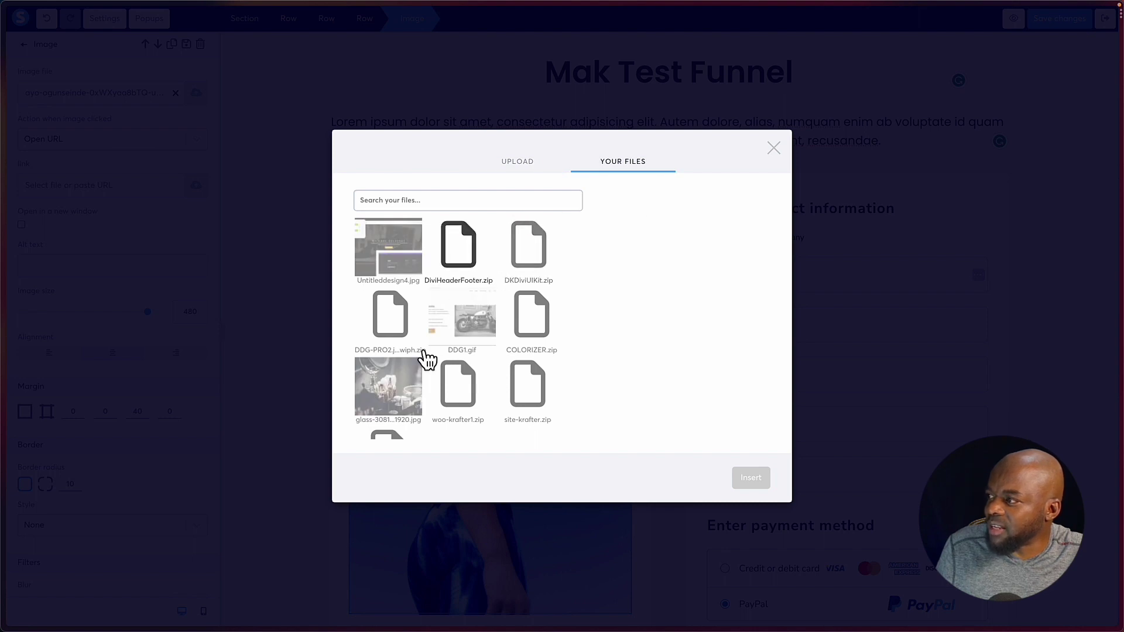
left_click(521, 167)
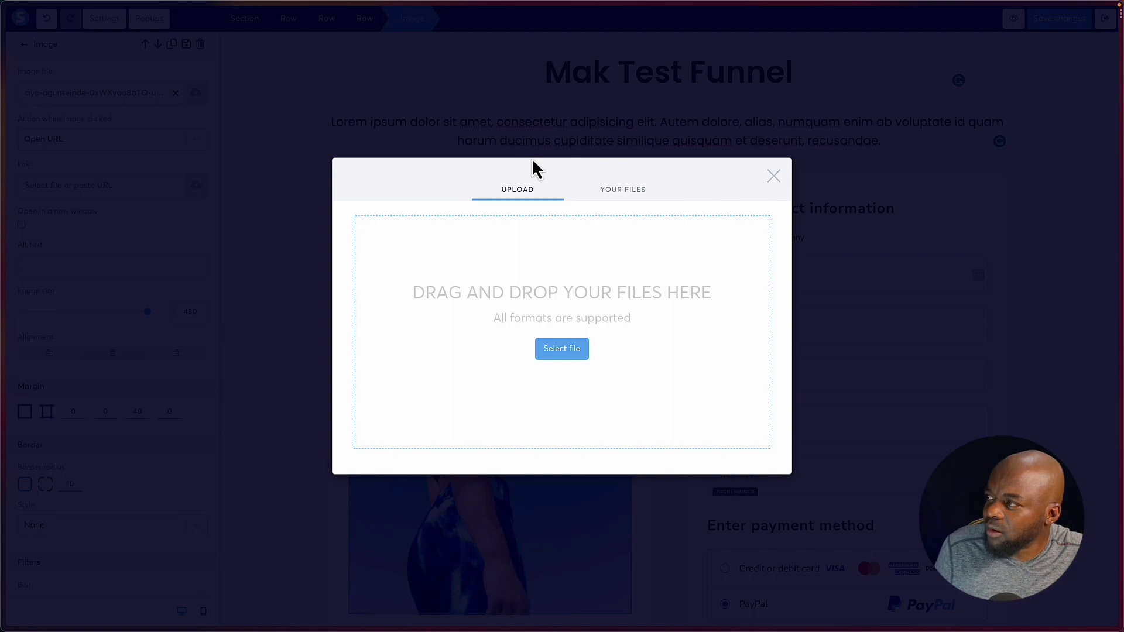
left_click(774, 176)
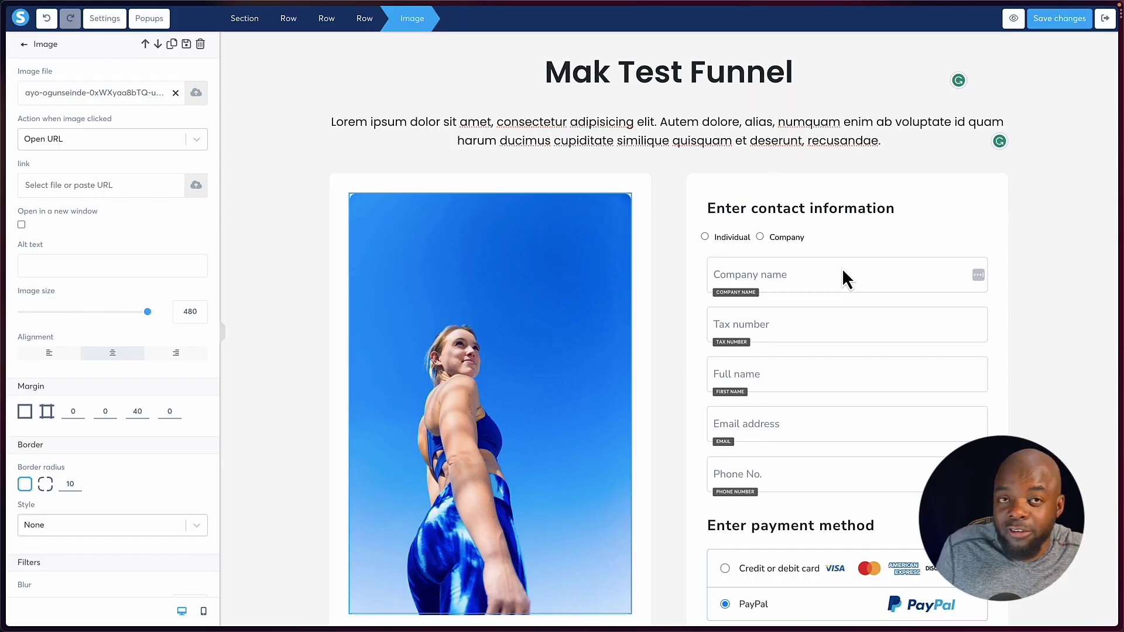
- Delete the Company name, Tax number and Phone No. fields from the order form's contact information
left_click(840, 287)
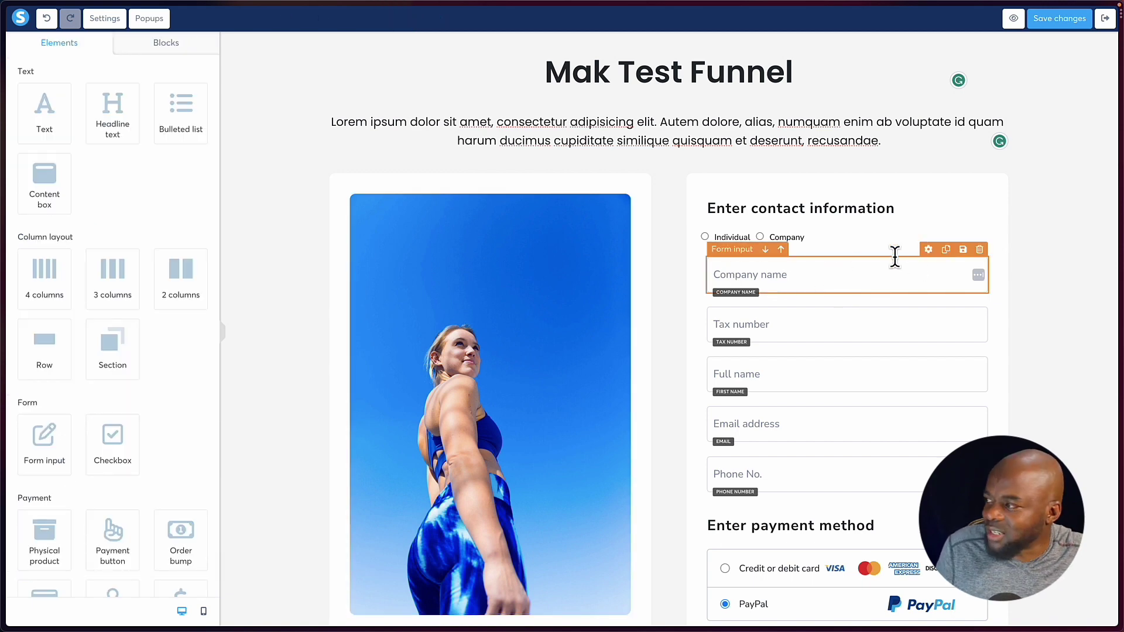
left_click(981, 251)
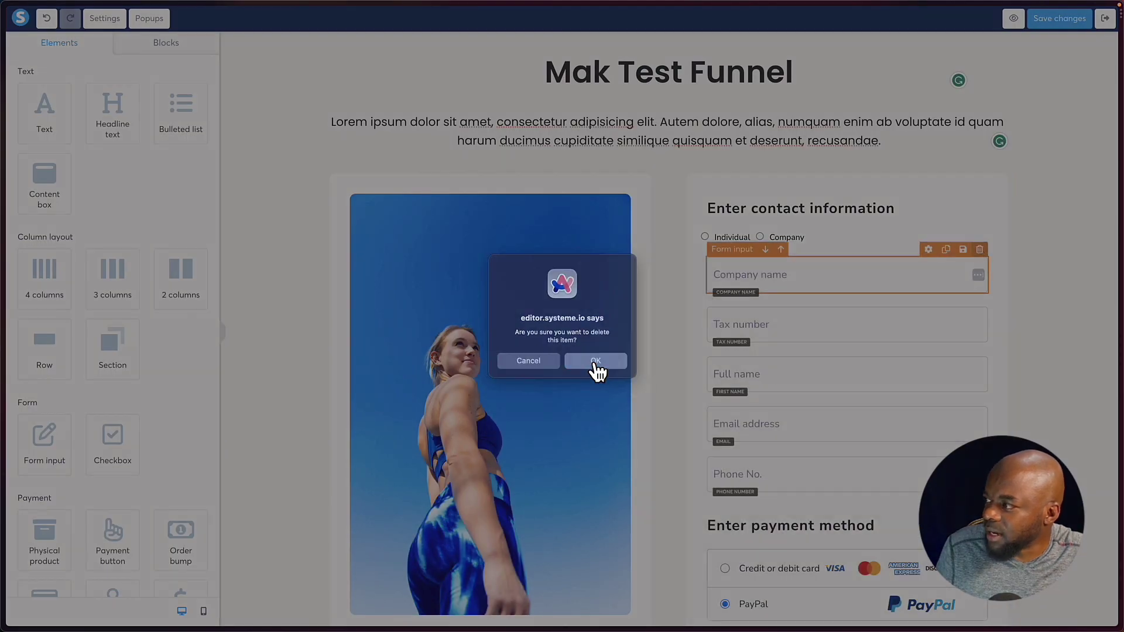
left_click(596, 366)
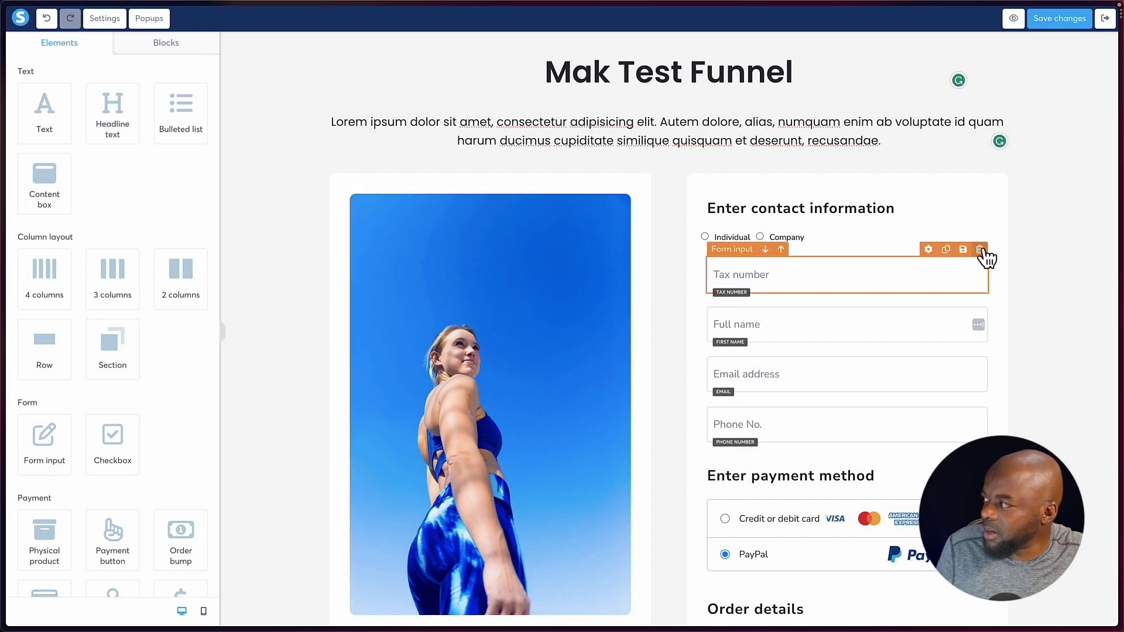
left_click(981, 250)
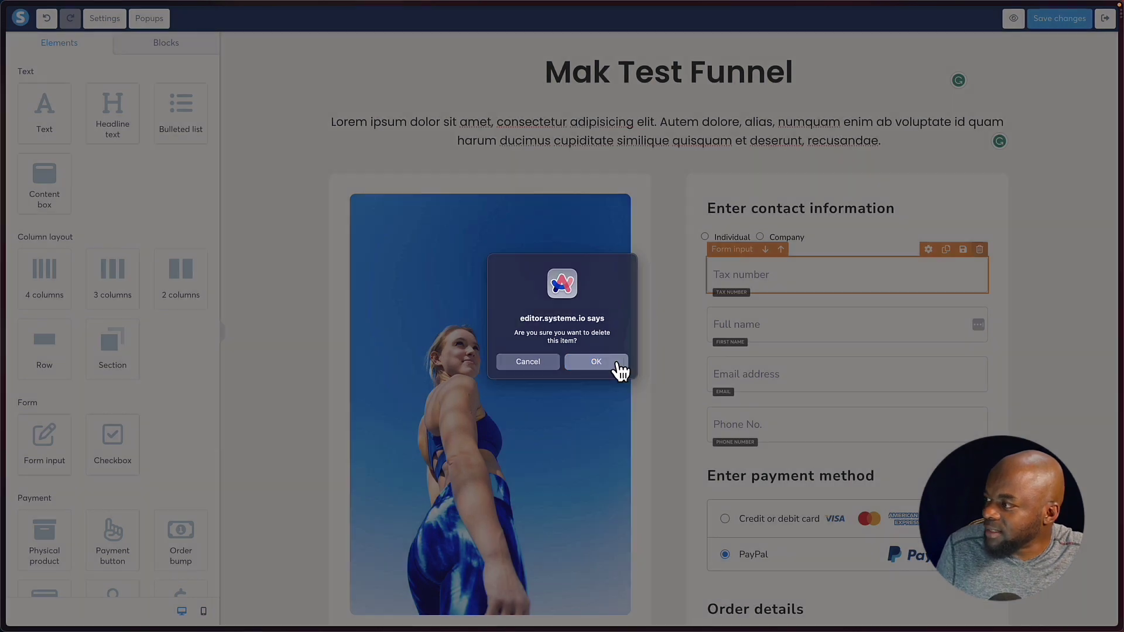
left_click(596, 363)
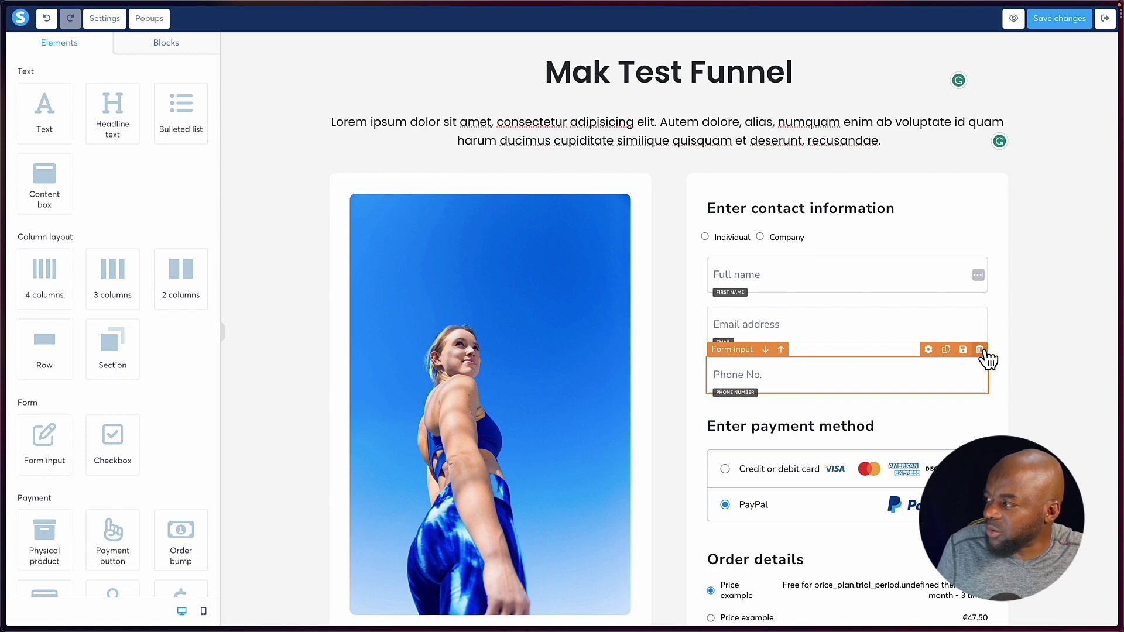
left_click(983, 351)
left_click(616, 371)
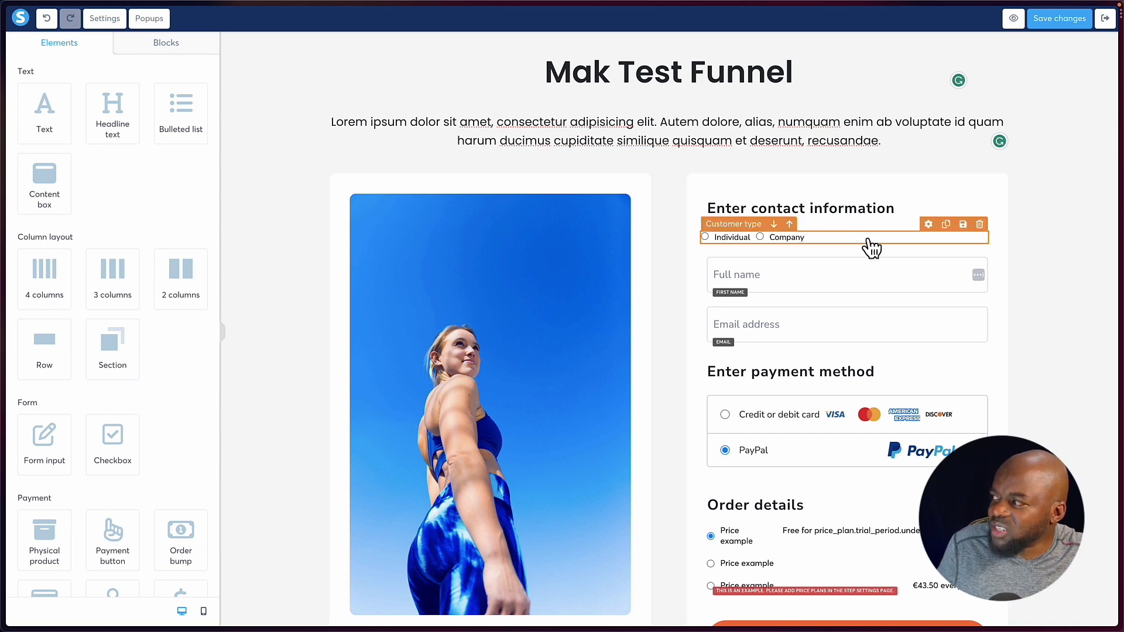
- Review the settings of the payment methods, the BUY NOW button and the whole page, and check the page's popups
scroll(841, 397, "down", 2)
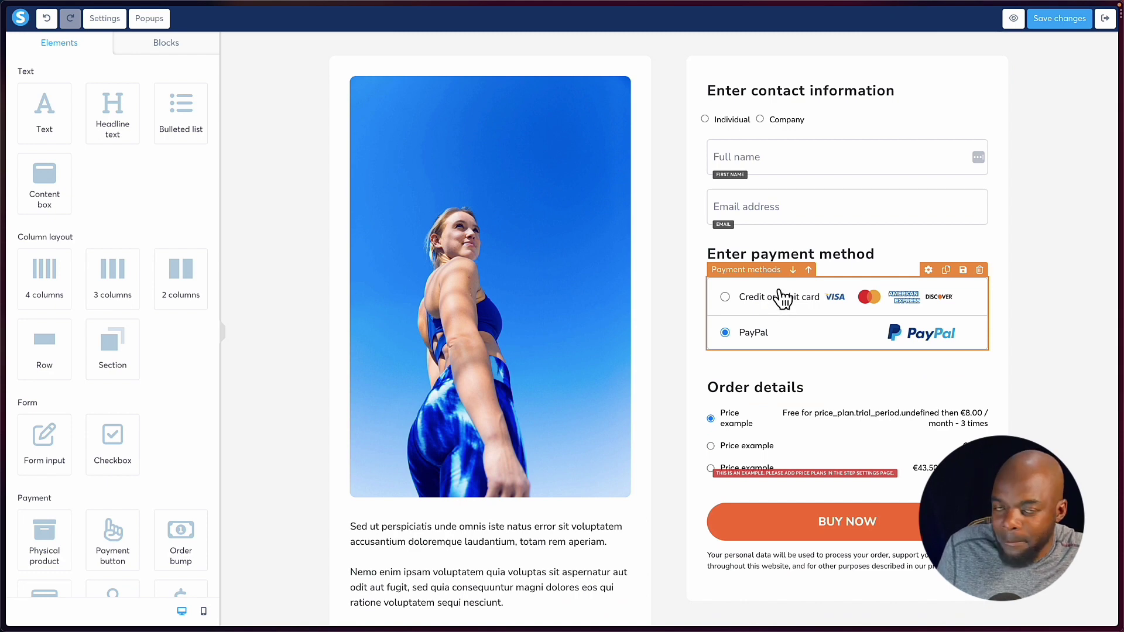
left_click(783, 298)
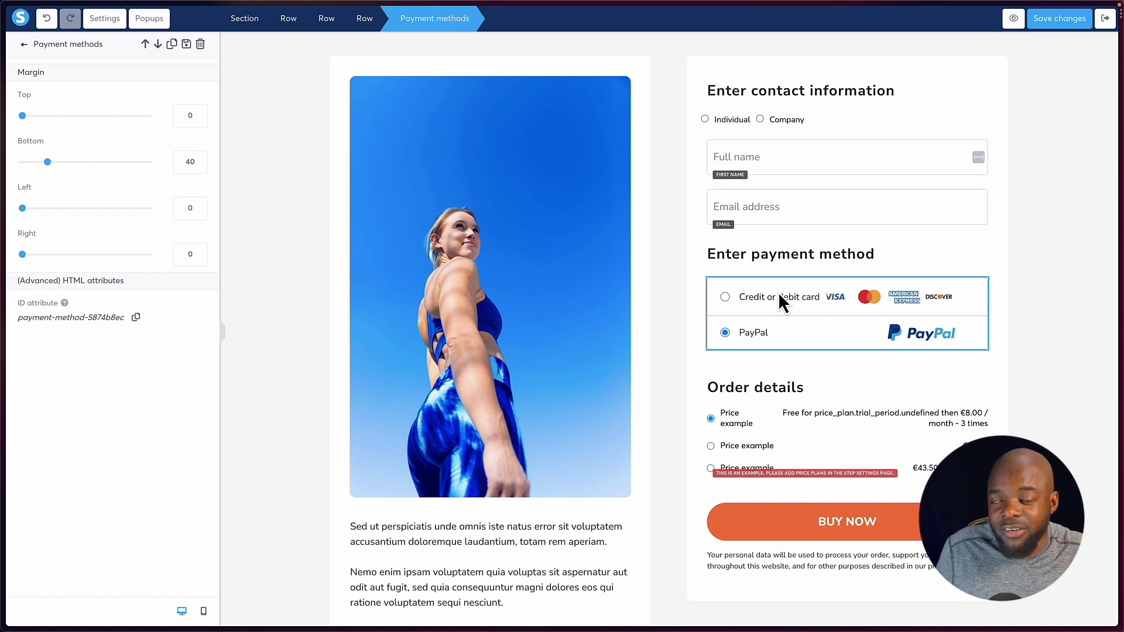
left_click(828, 329)
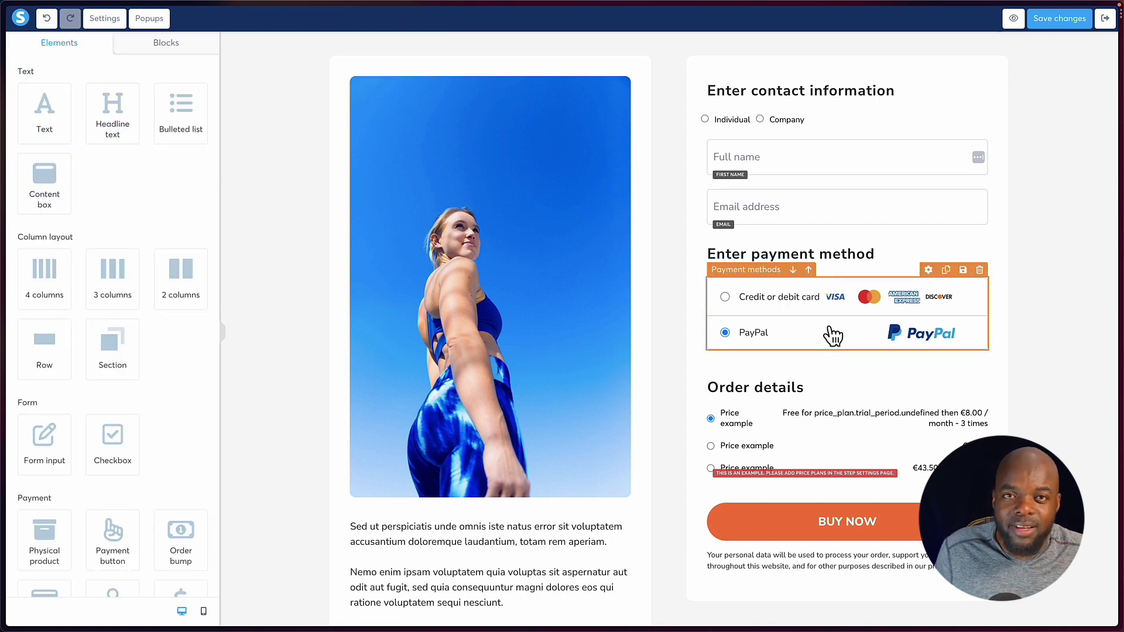
scroll(833, 336, "down", 4)
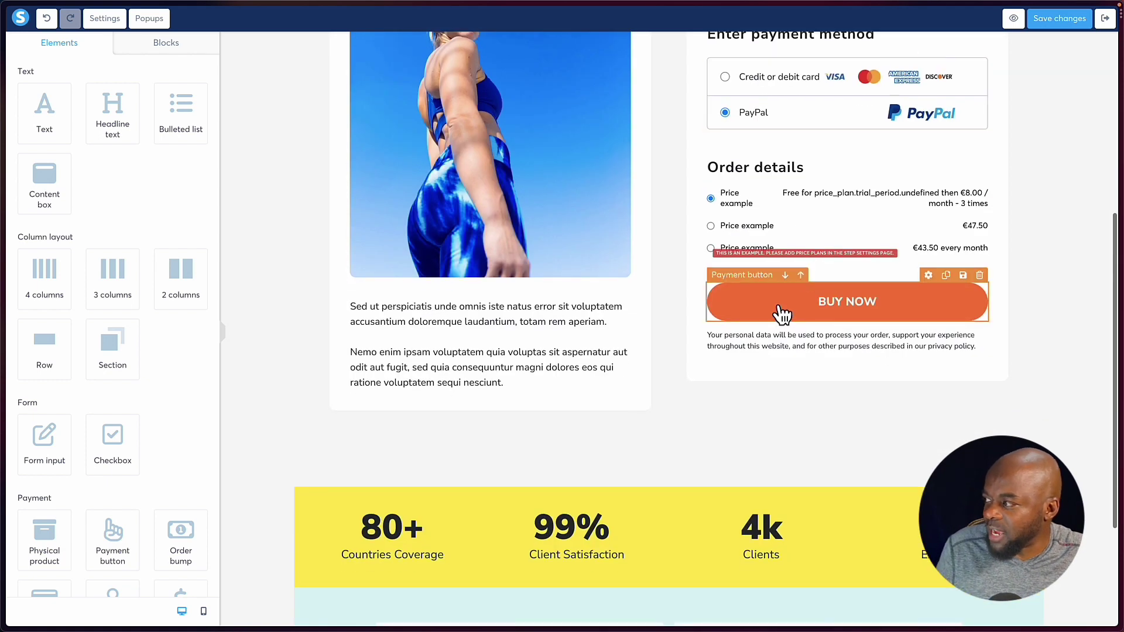
left_click(915, 312)
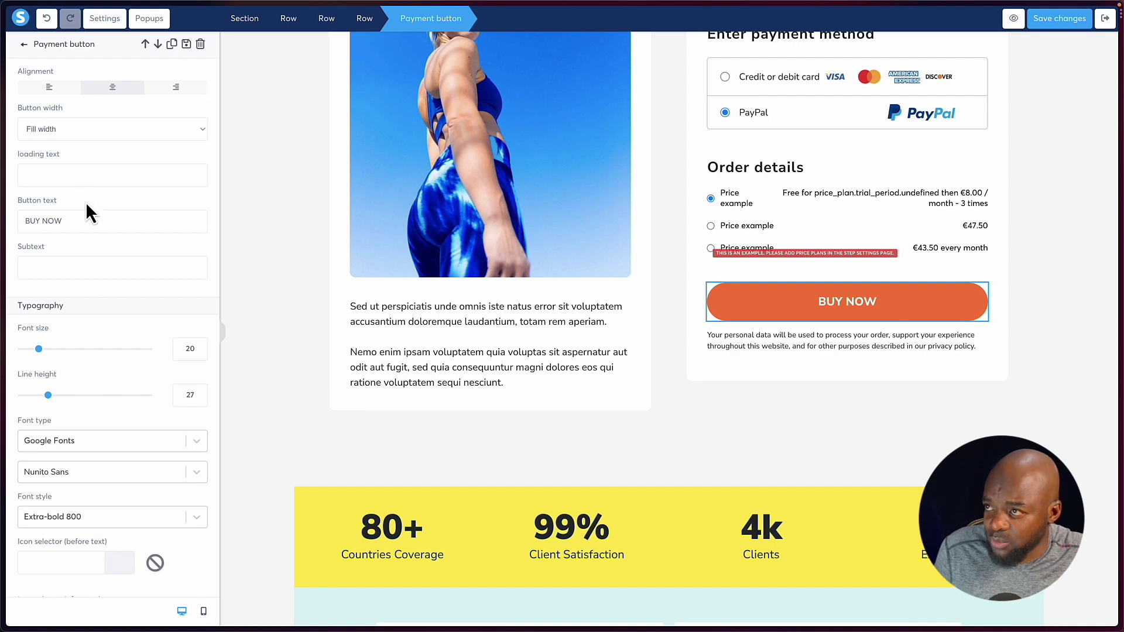
key("Escape")
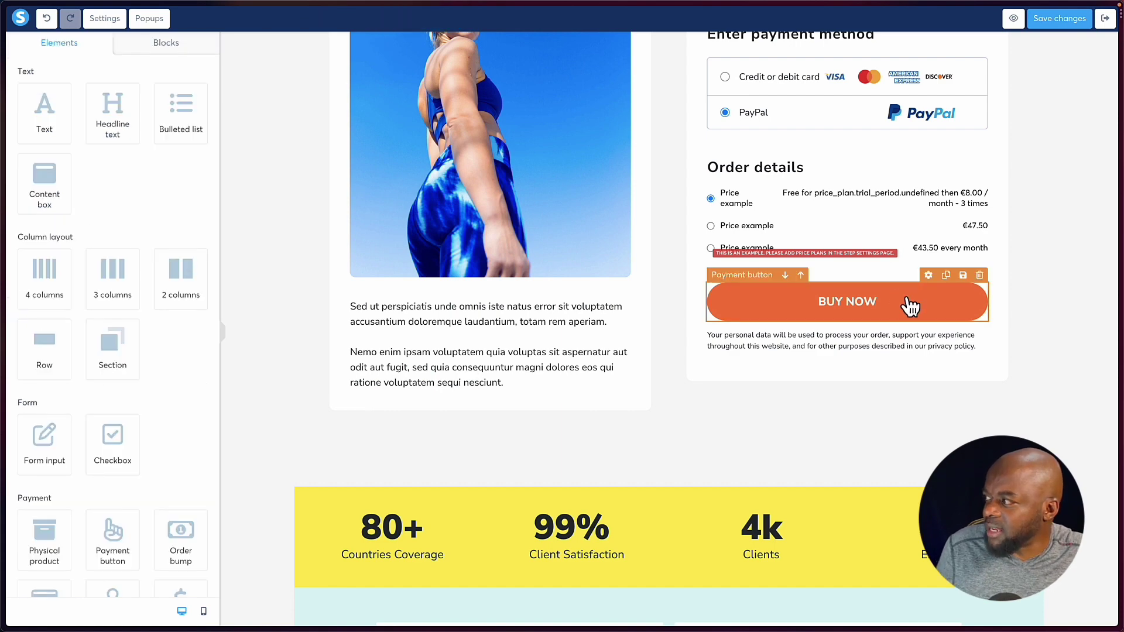
left_click(105, 18)
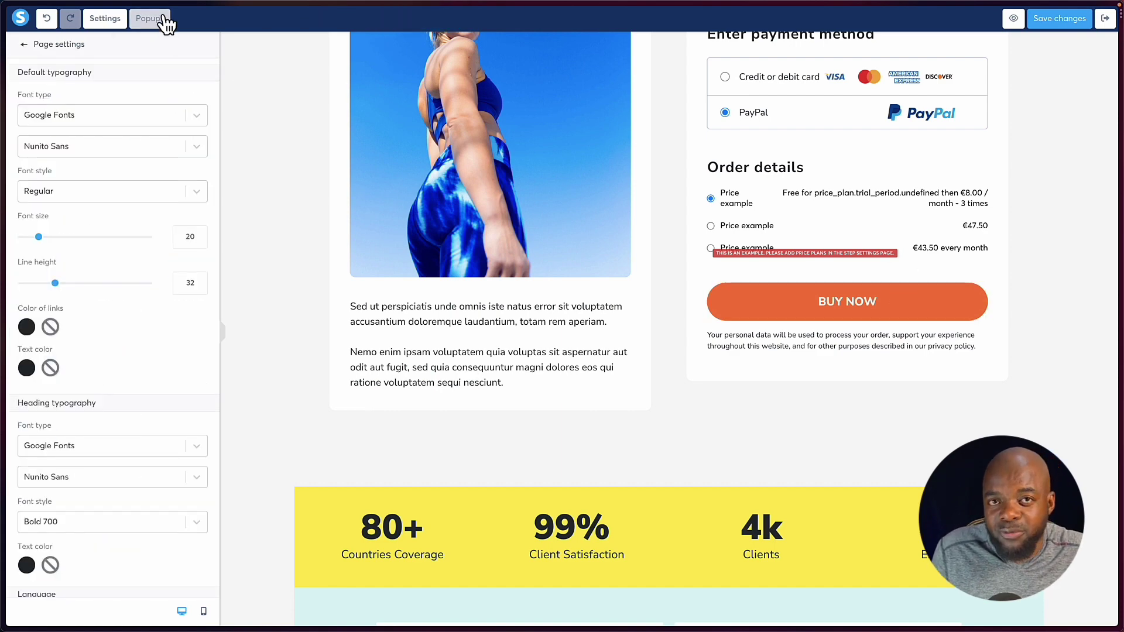
left_click(161, 24)
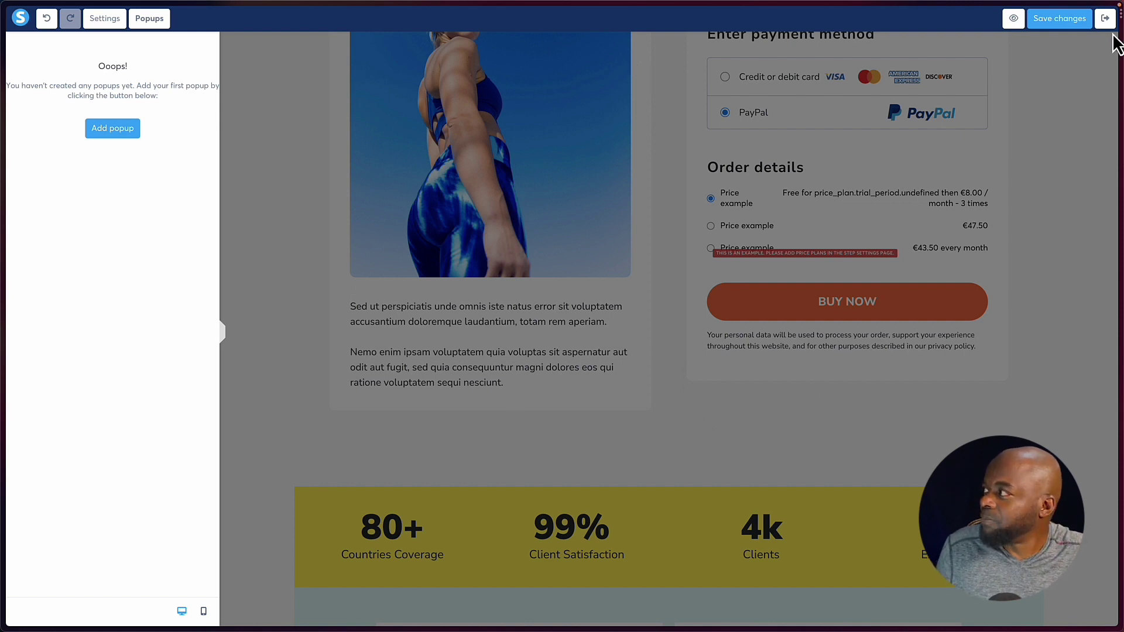
- Save the order form page and preview it, dismissing the preview notice and closing the preview when finished
left_click(1070, 19)
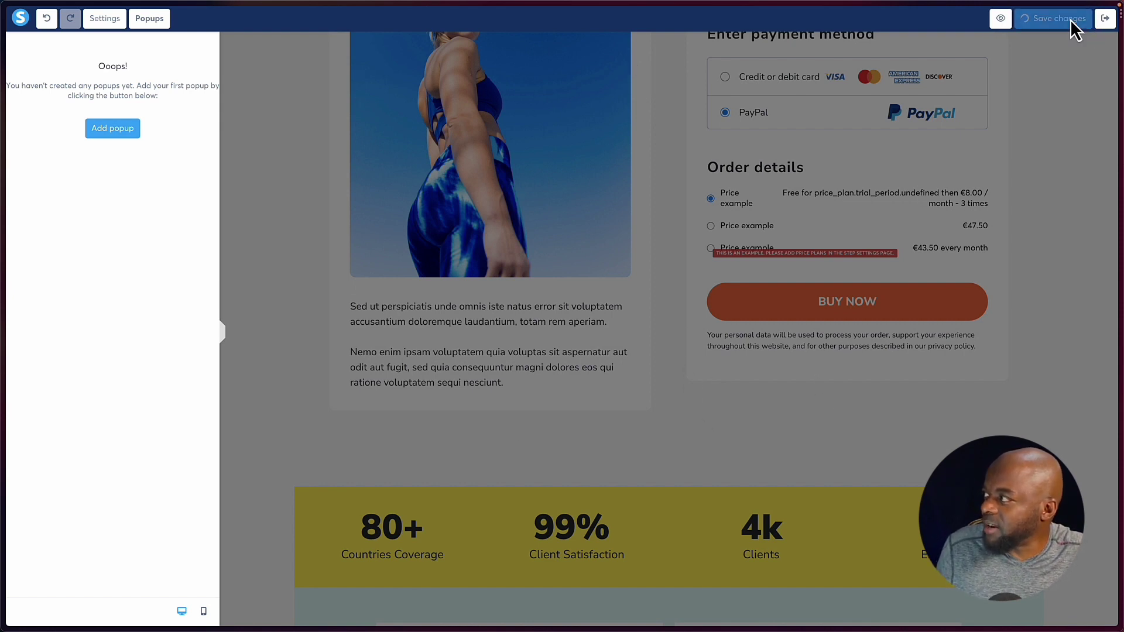
left_click(1014, 18)
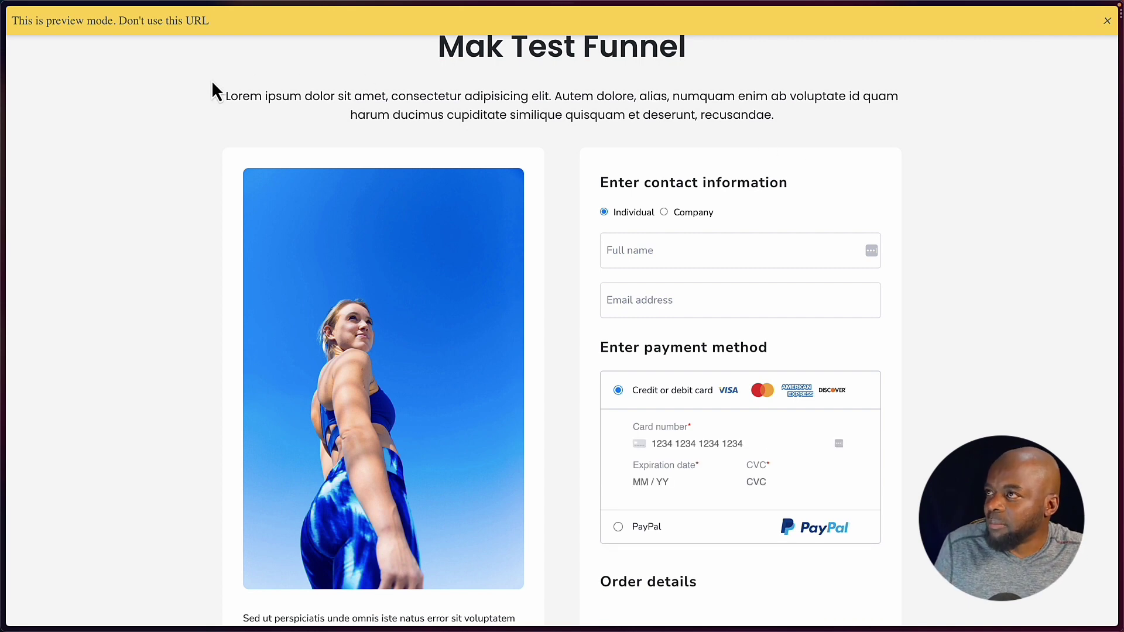
scroll(527, 74, "down", 3)
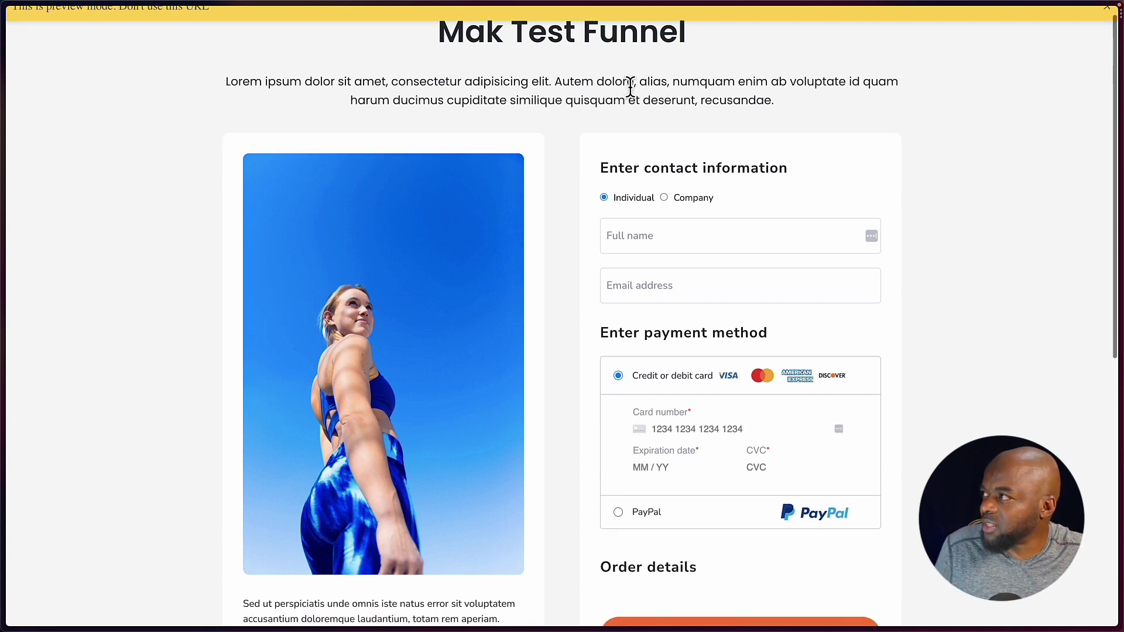
scroll(915, 55, "up", 3)
left_click(1107, 21)
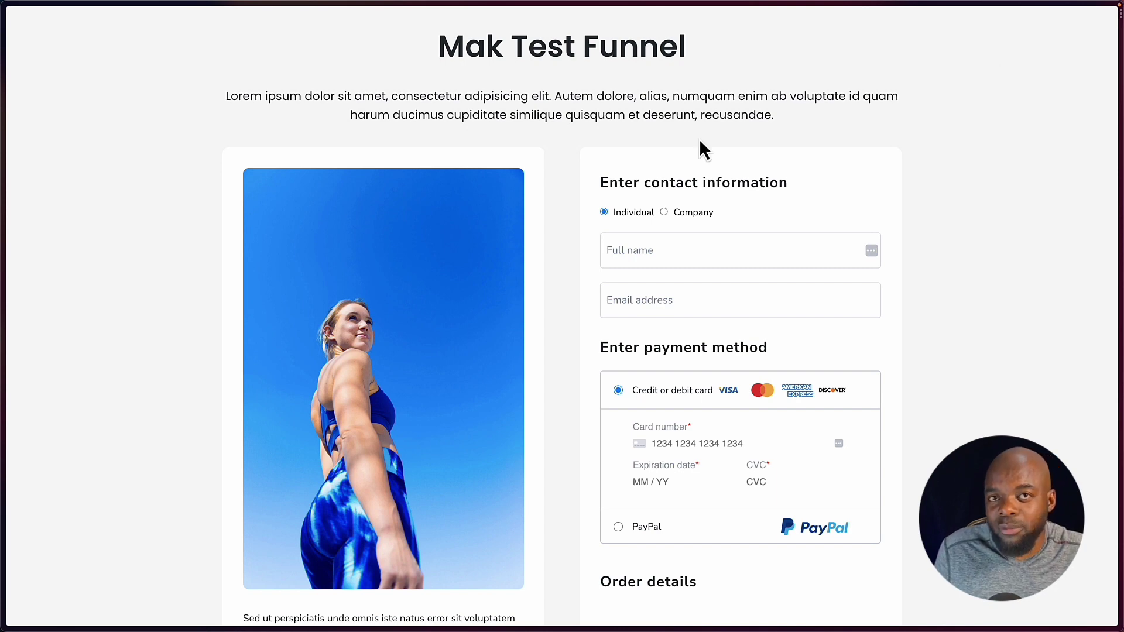
key("super+w")
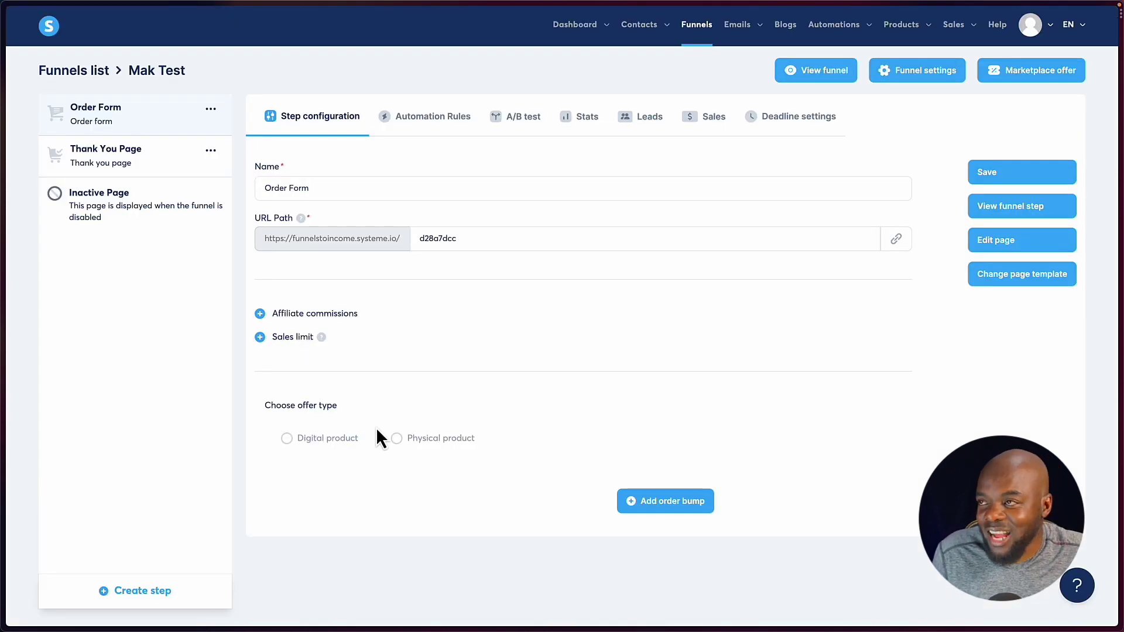
- Open the newsletters list and examine the form for creating a newsletter, closing it without saving one
mouse_move(742, 26)
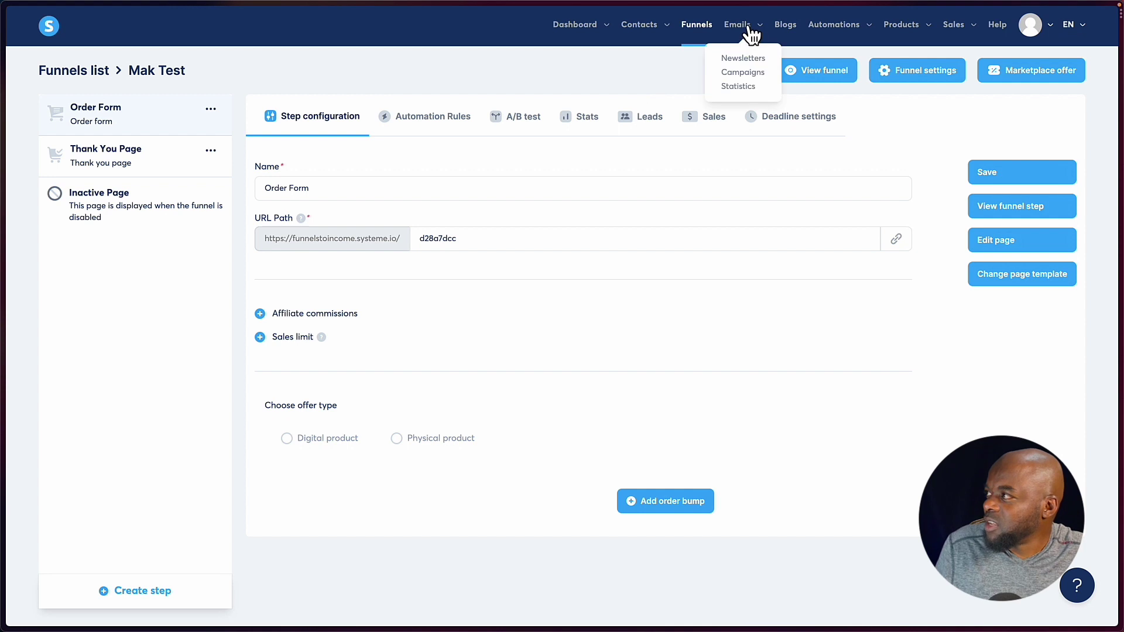
left_click(755, 60)
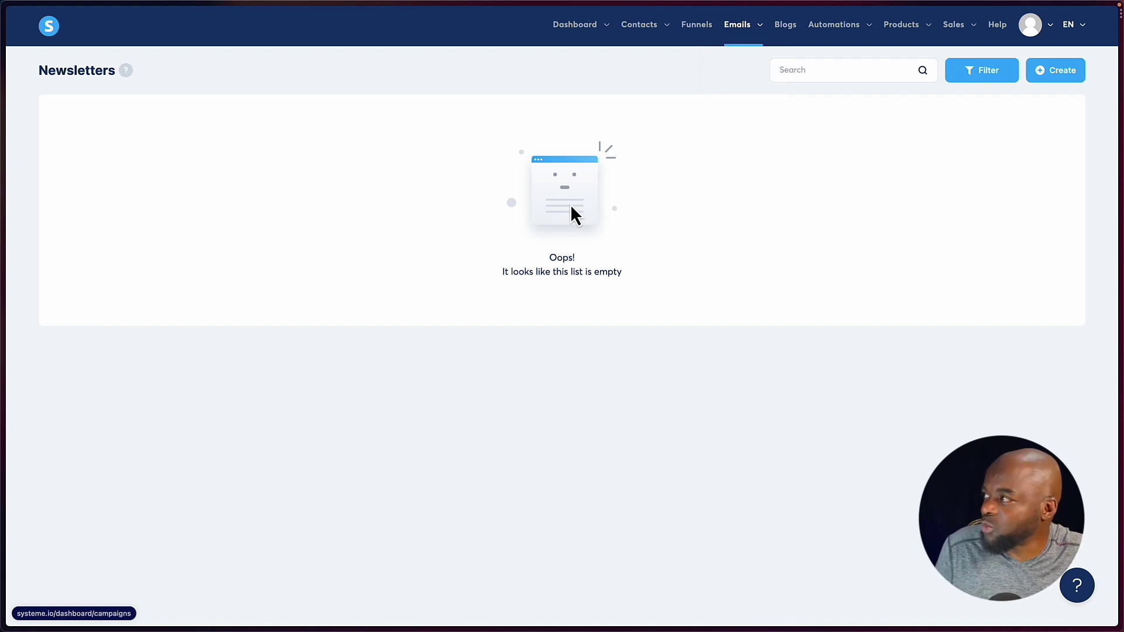
left_click(1071, 79)
left_click(428, 170)
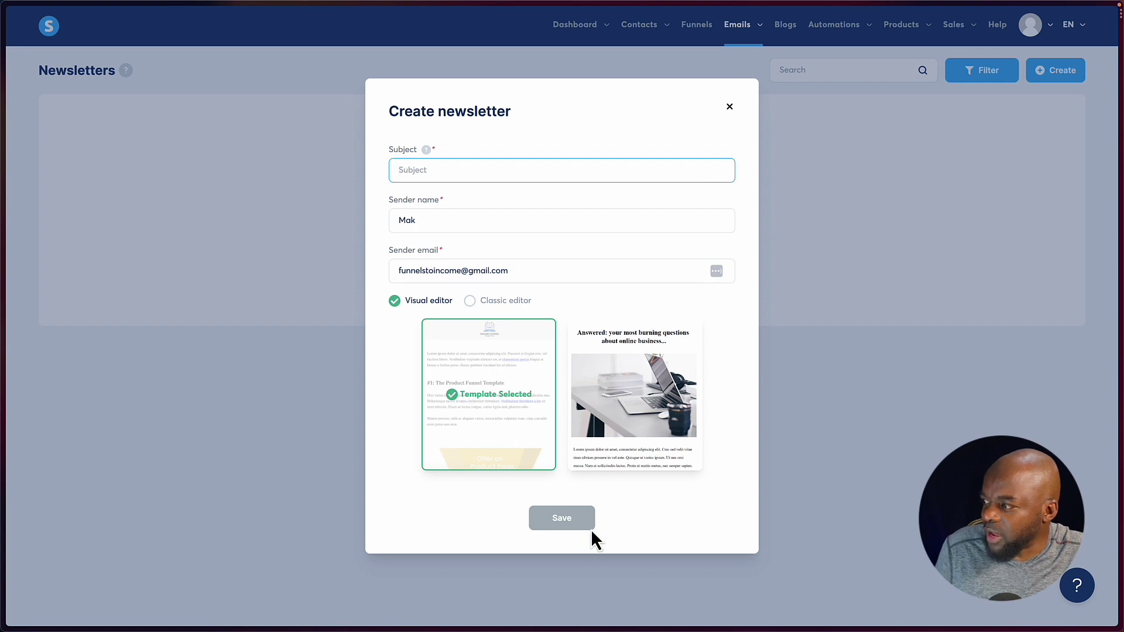
left_click(910, 230)
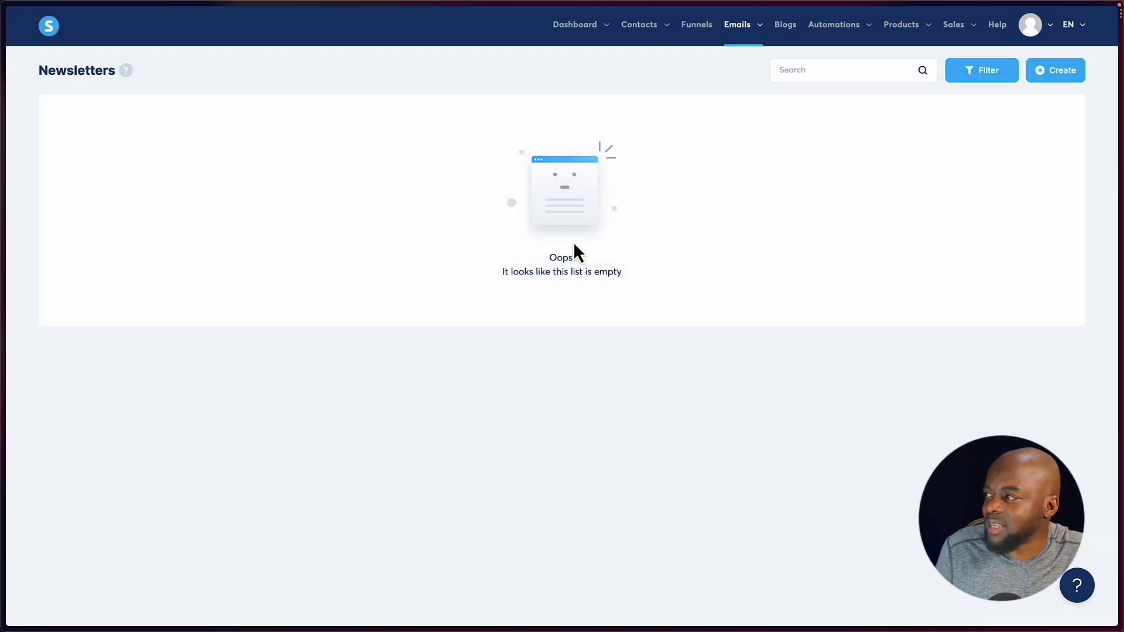
- Look through the email statistics charts, and view the list of blogs
mouse_move(752, 40)
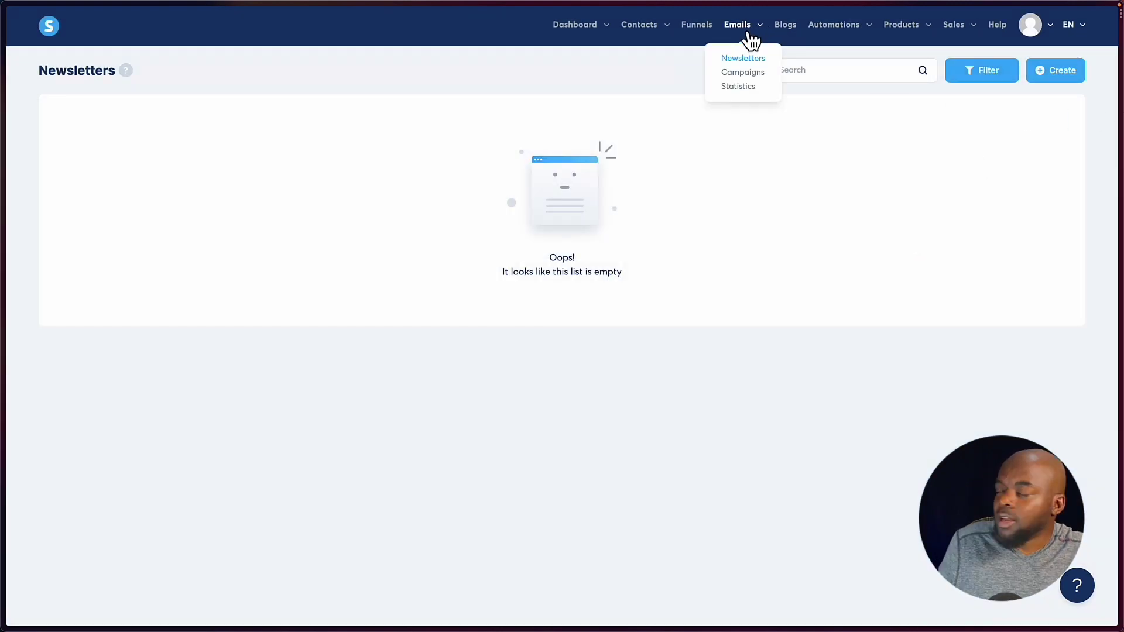
left_click(738, 87)
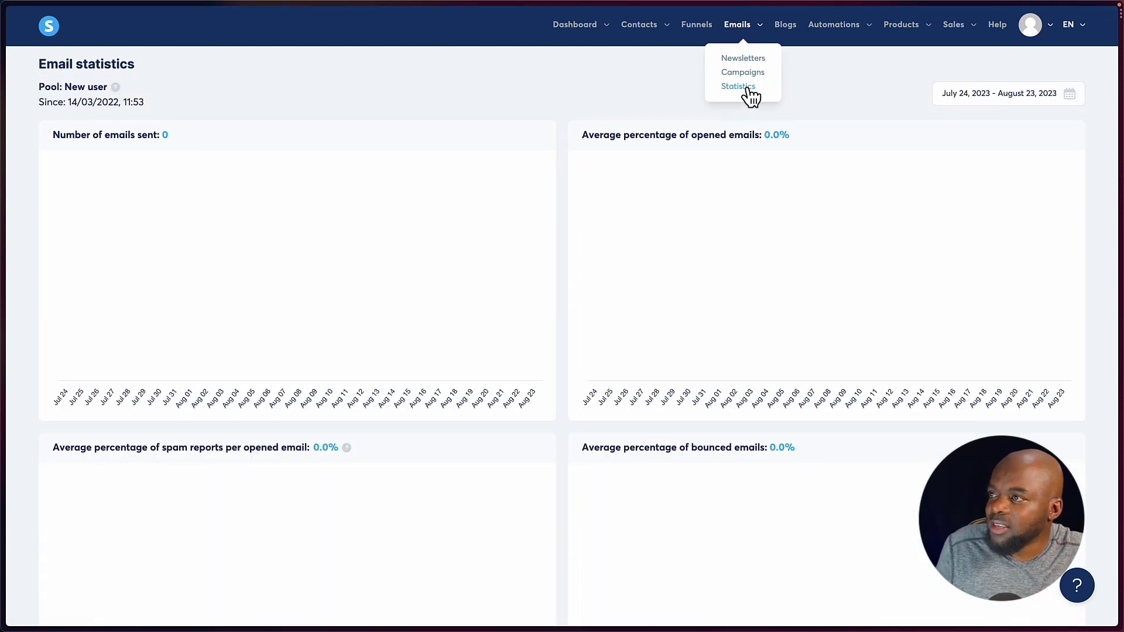
scroll(750, 325, "down", 7)
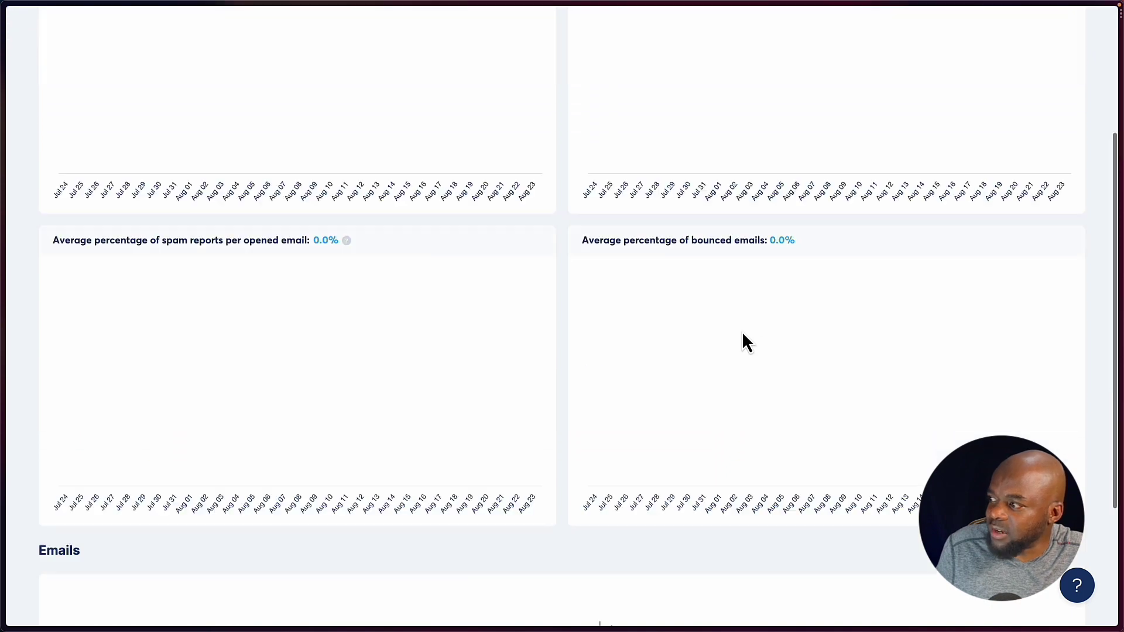
scroll(744, 328, "up", 7)
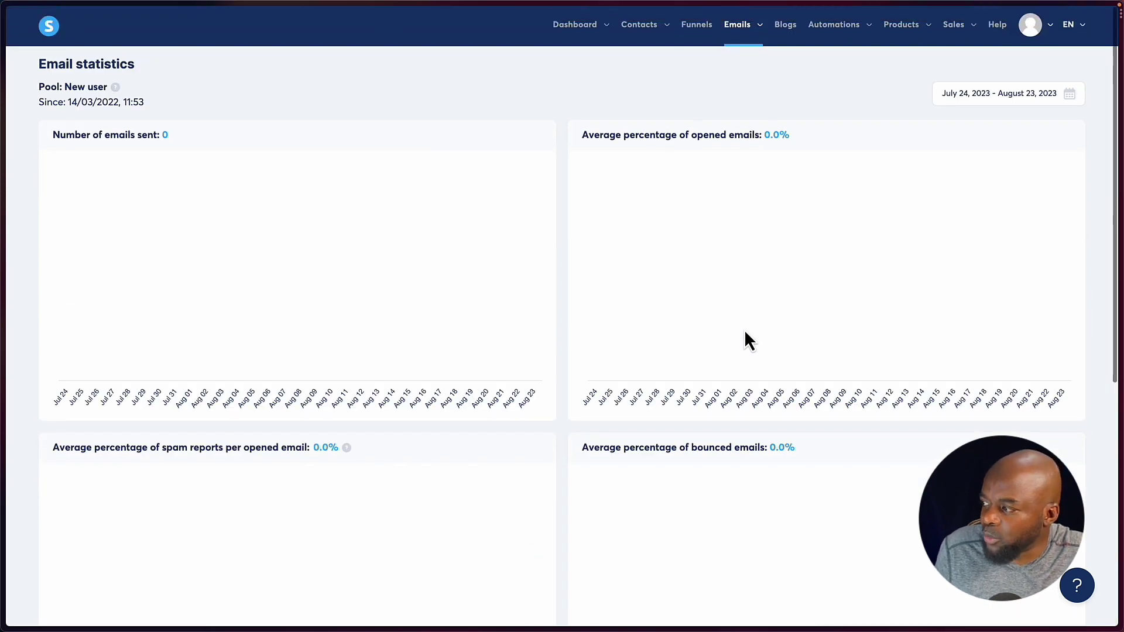
left_click(785, 24)
- Open the automation rule triggered by a new sale on the Mak Test order form
mouse_move(838, 41)
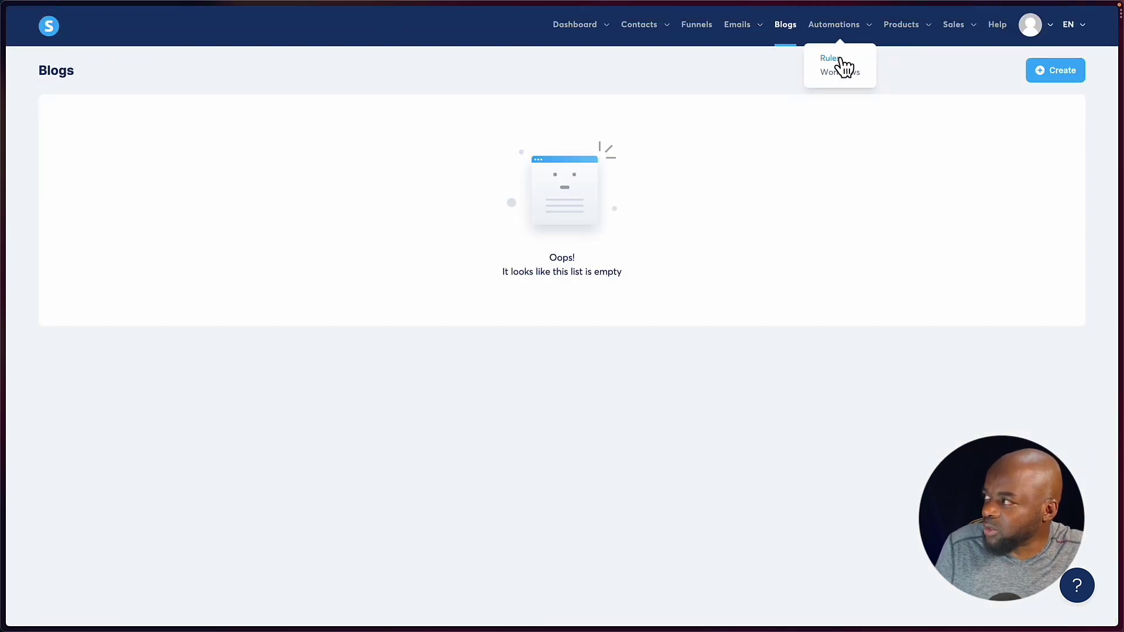
left_click(839, 60)
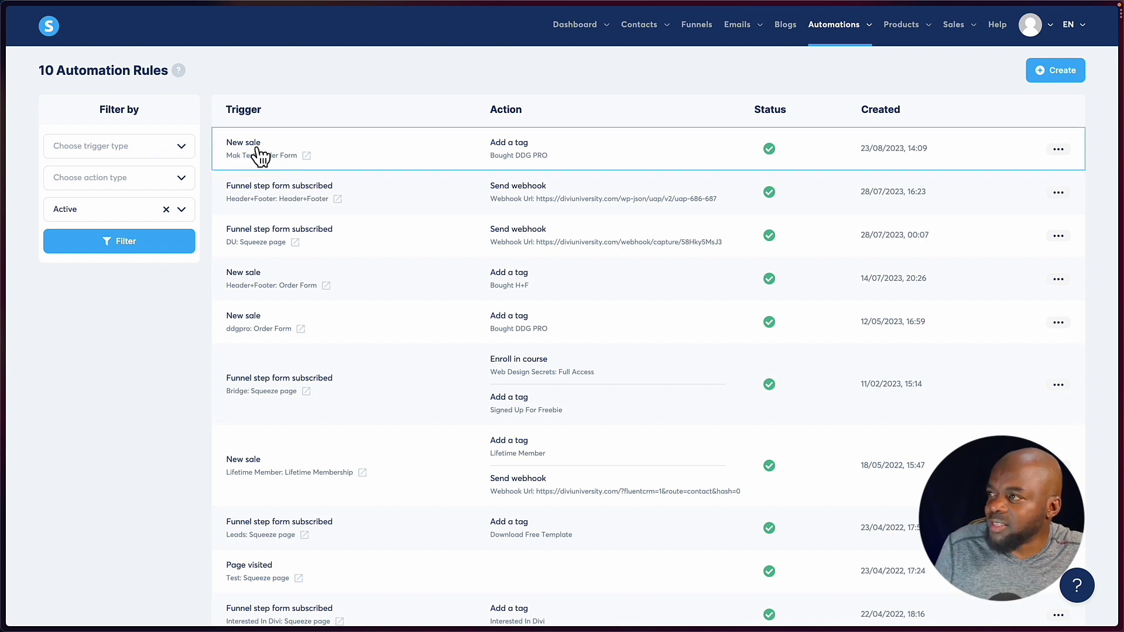
left_click(330, 144)
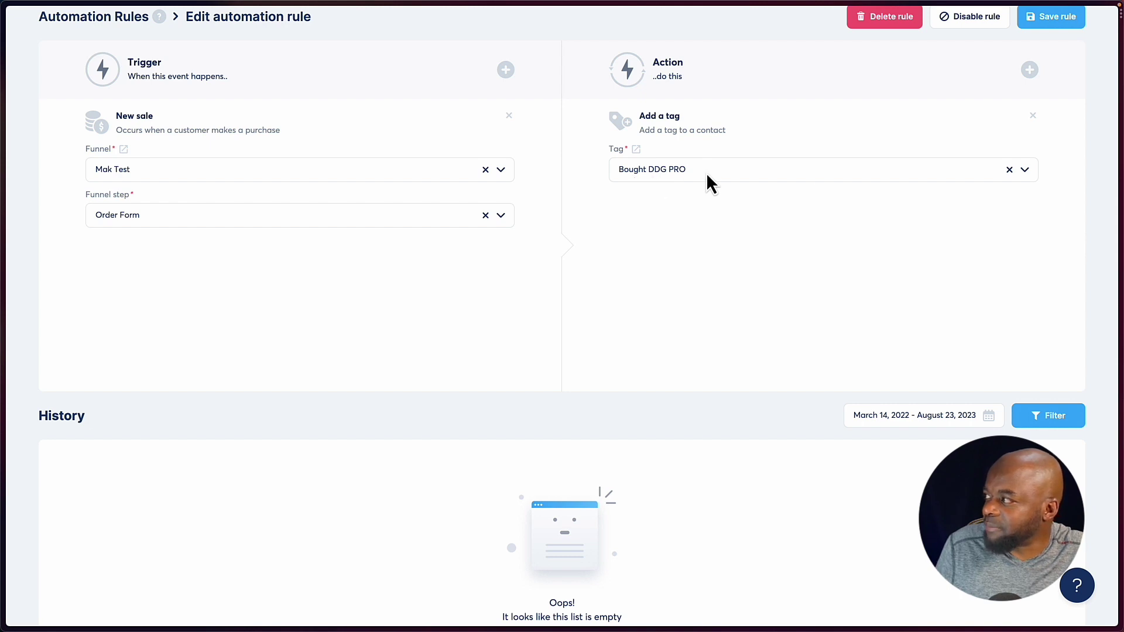
- Try adding an Unsubscribe from campaign action to the rule, recheck the available actions, and return to the rules list without saving
left_click(1029, 70)
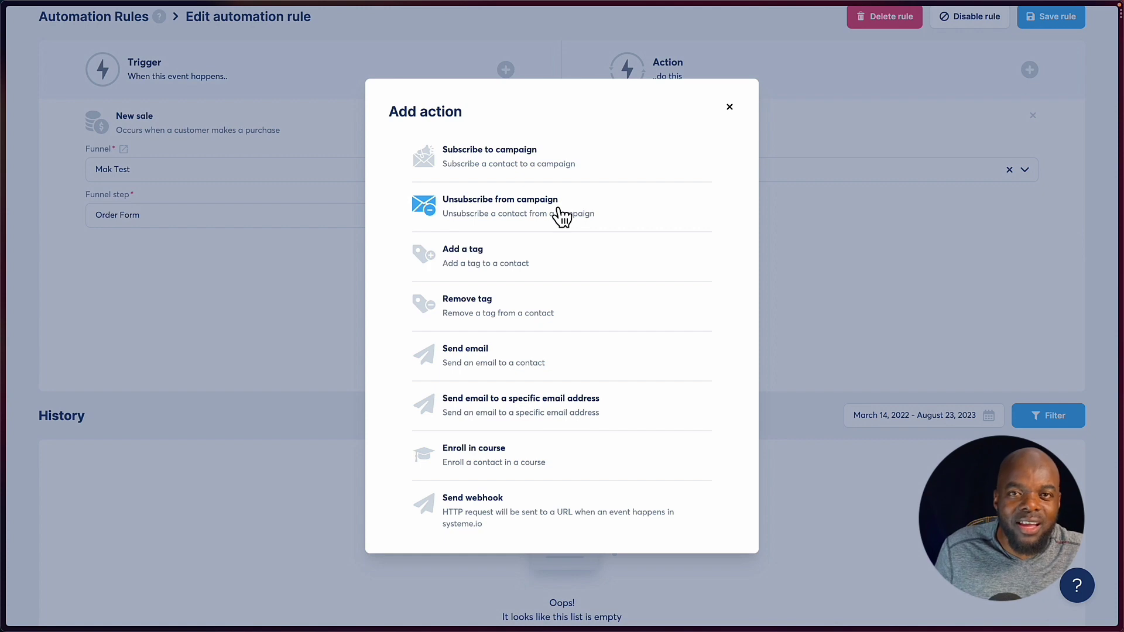
left_click(511, 212)
left_click(658, 280)
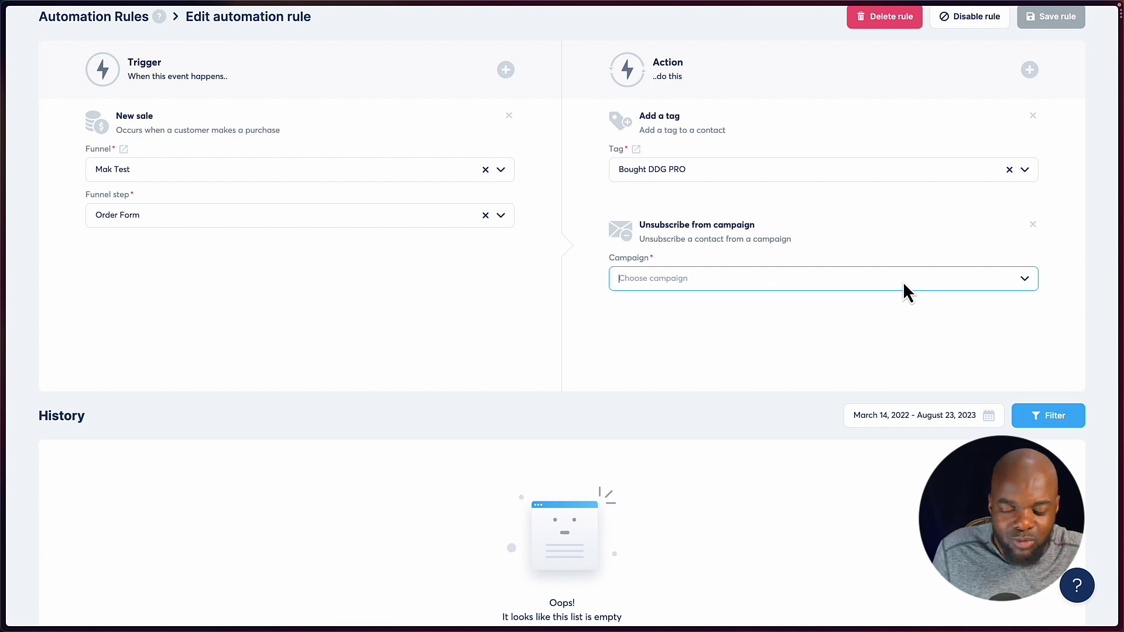
left_click(1032, 71)
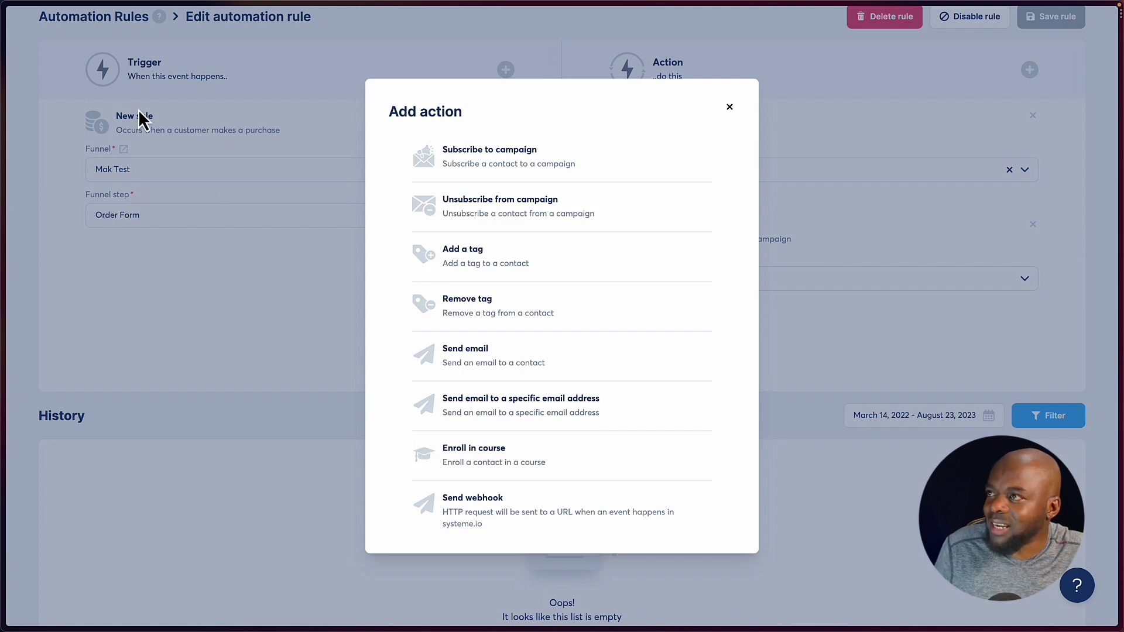
left_click(157, 122)
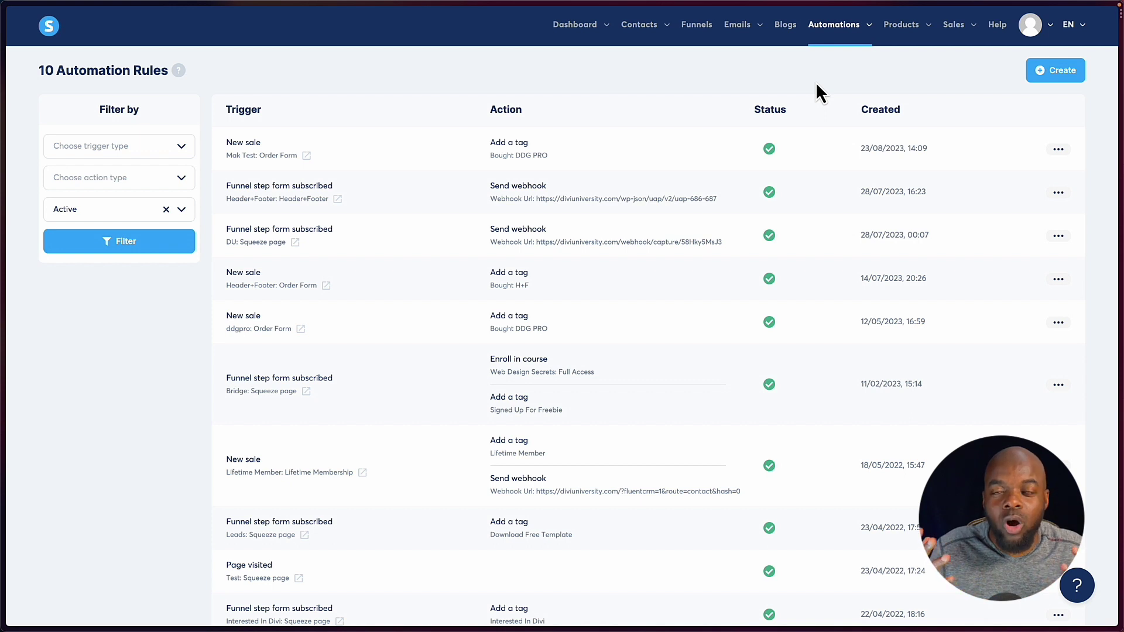
- Start a new course titled Mak Course, filling in the instructor's name and the description Lorem Ipsum
mouse_move(919, 26)
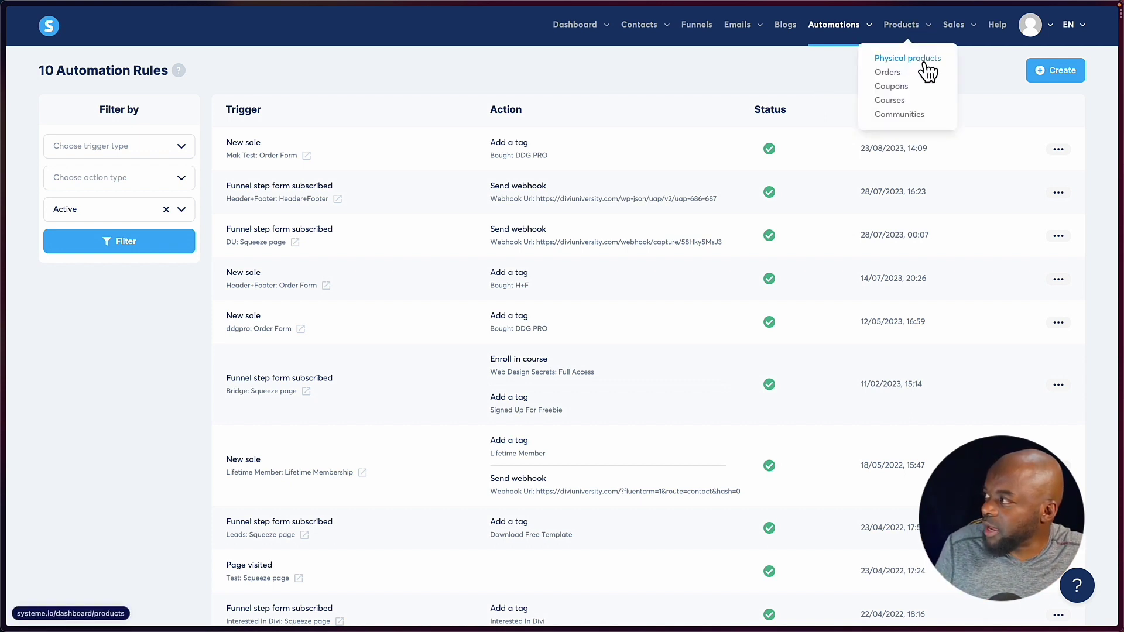
left_click(900, 108)
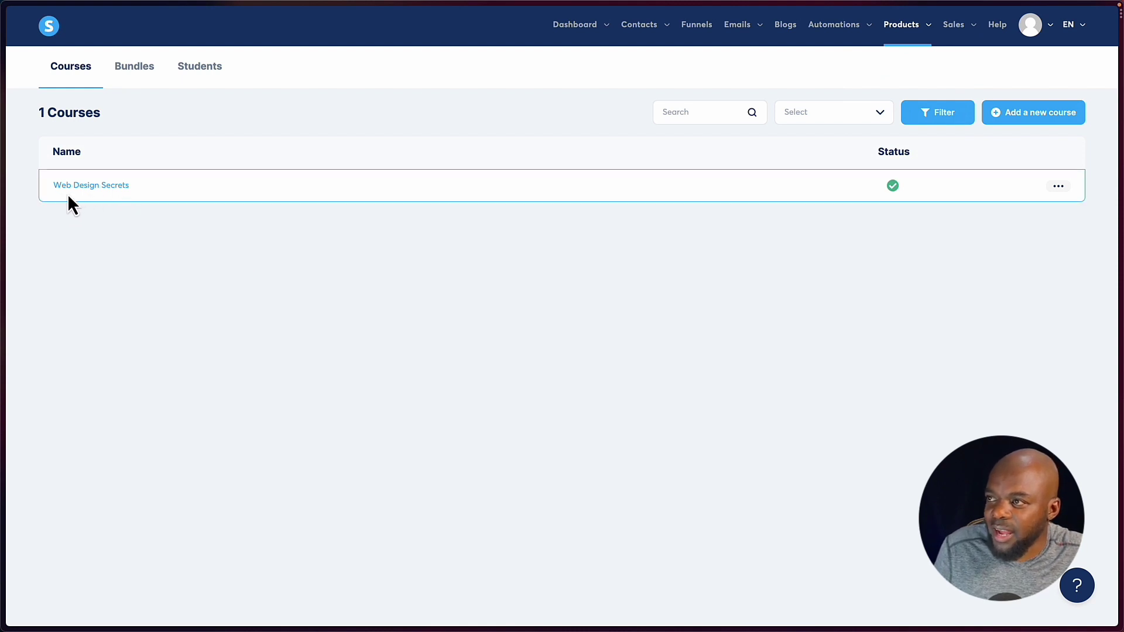
left_click(1028, 120)
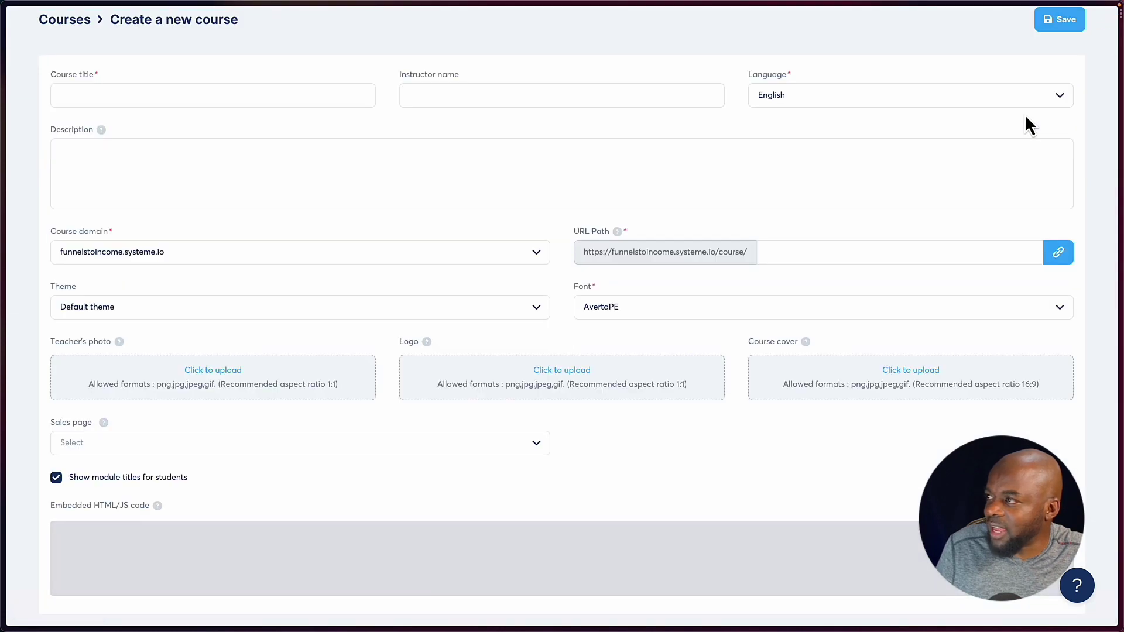
left_click(216, 92)
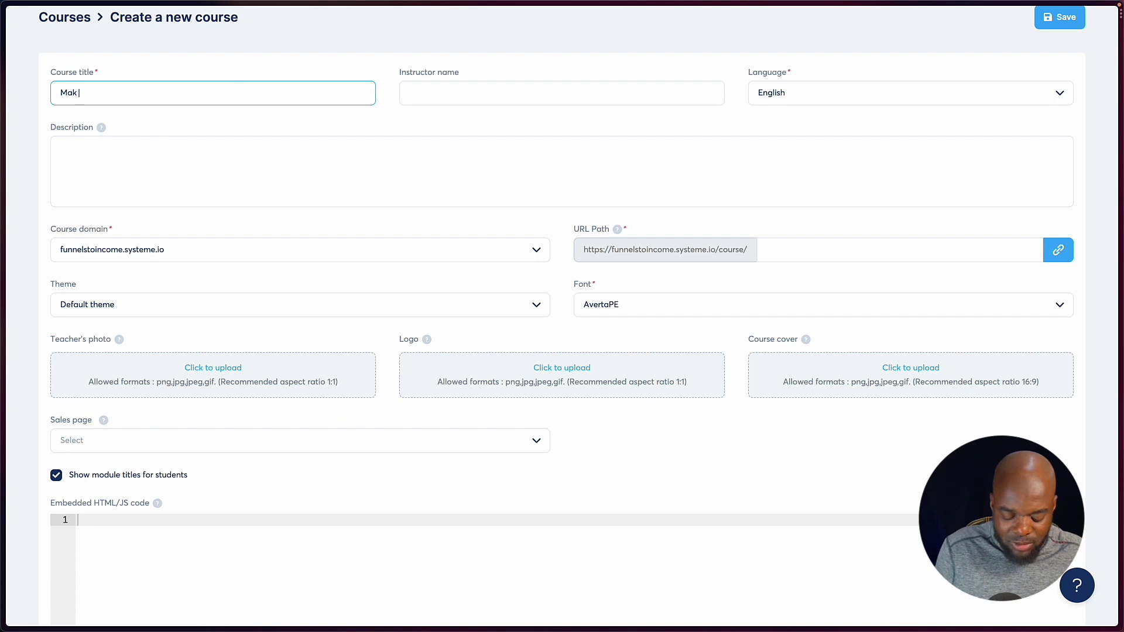
type("e")
left_click(506, 92)
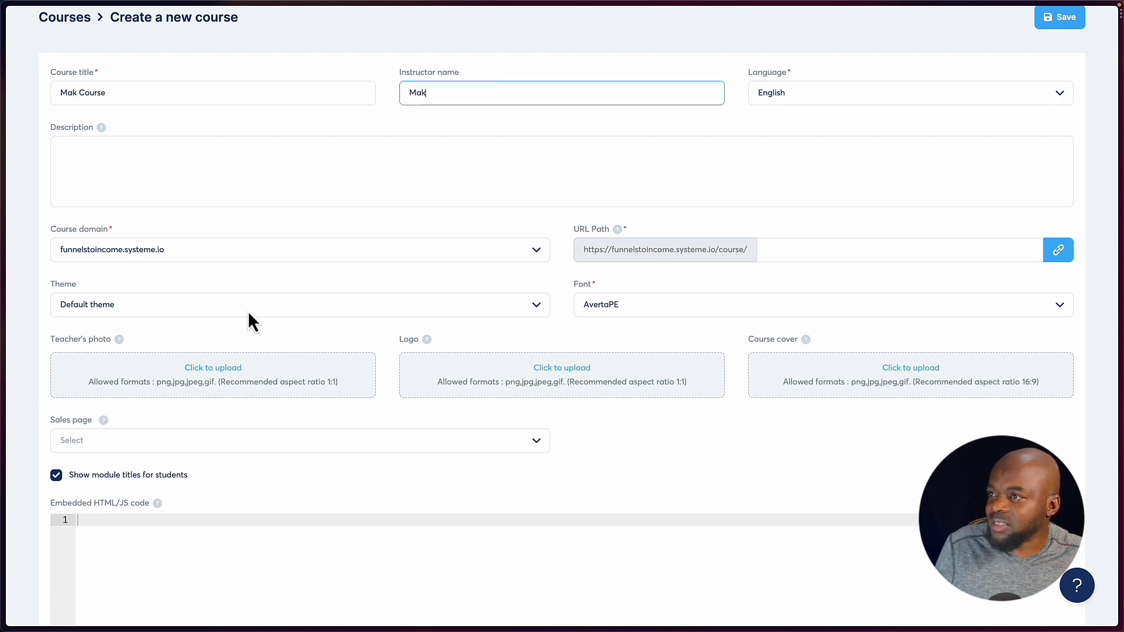
left_click(138, 155)
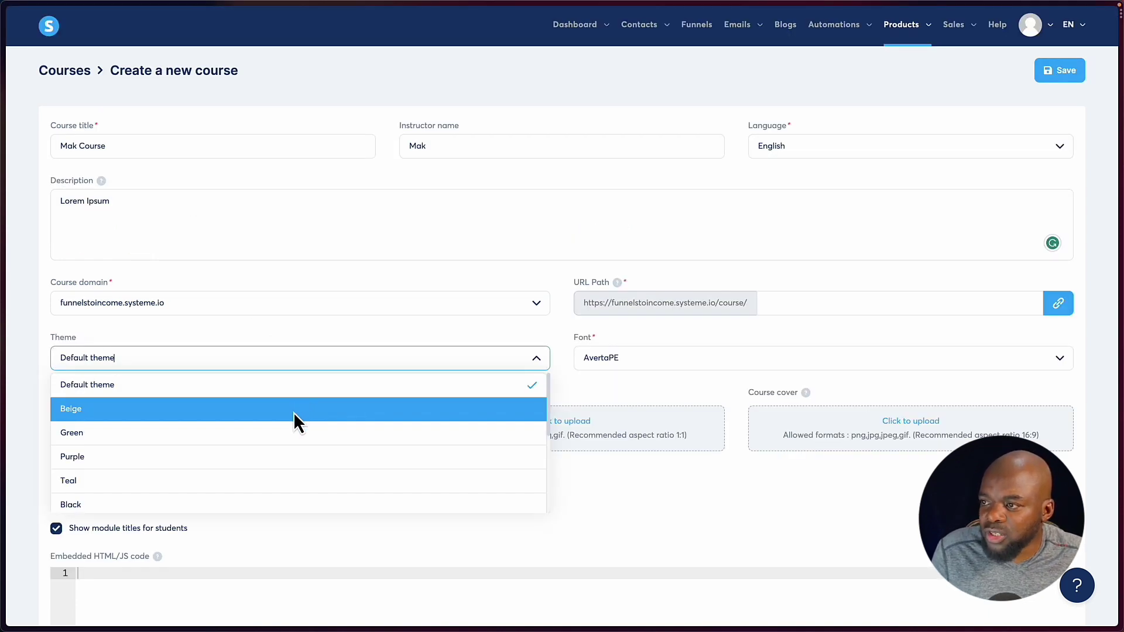
- Set the course theme to Beige and save the course with its URL path filled in
left_click(293, 412)
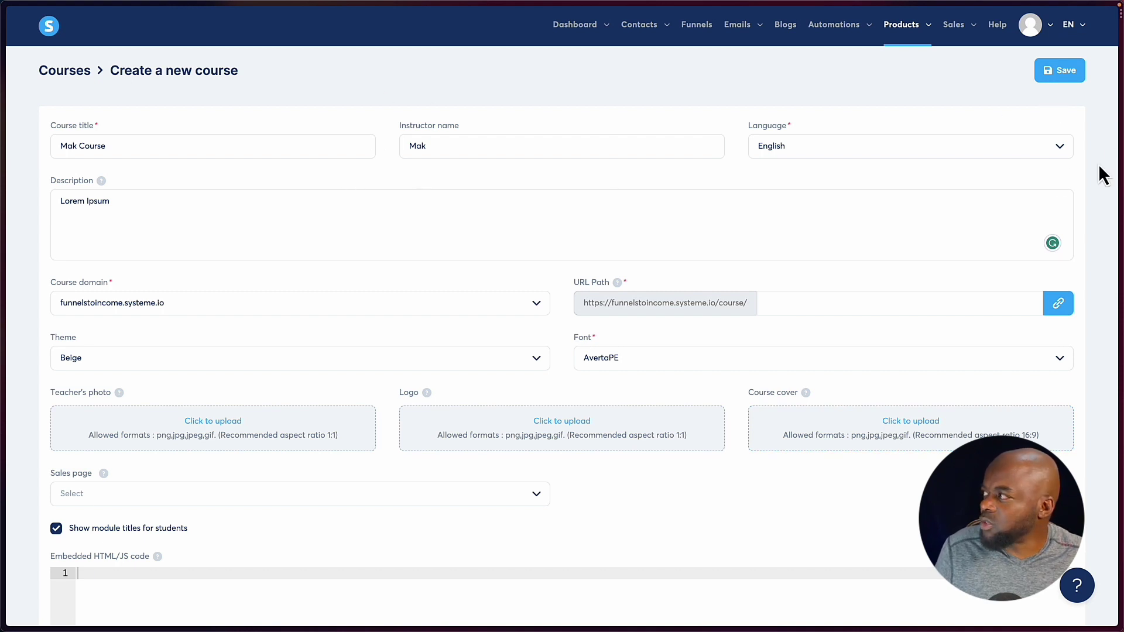
left_click(1053, 77)
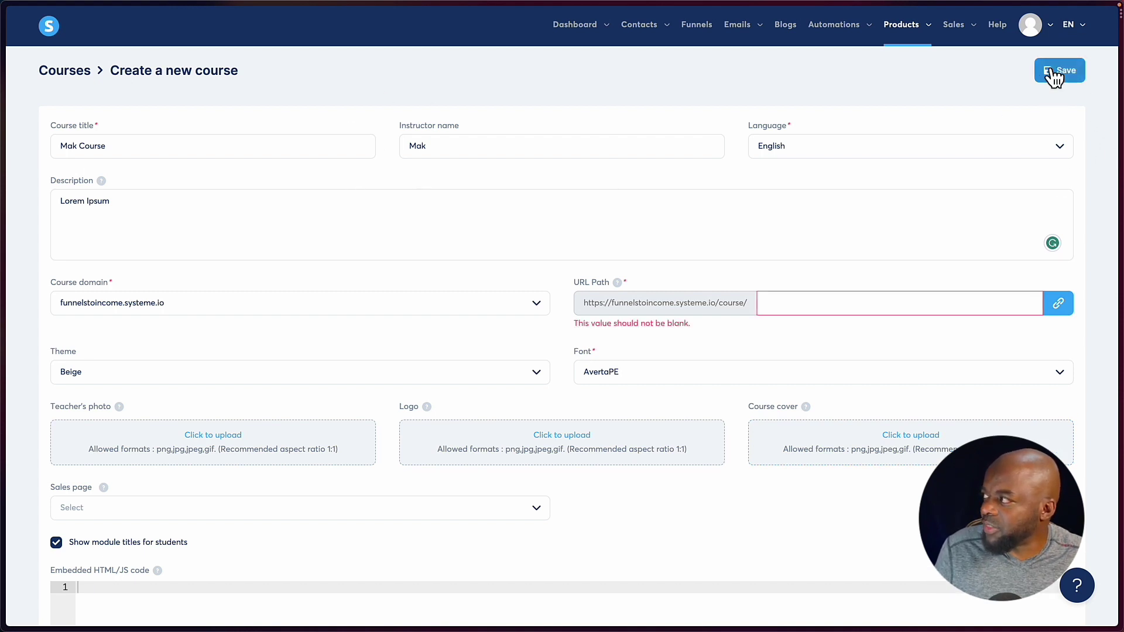
left_click(1053, 77)
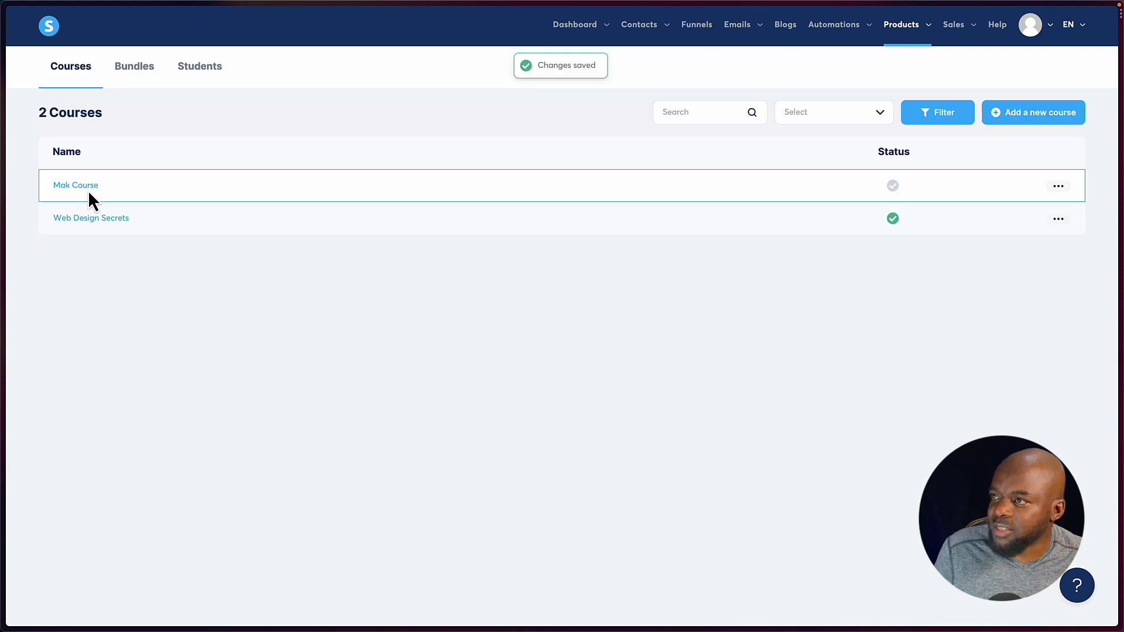
- Open the How To Create Color Palettes lecture of the Web Design Secrets course and look through its page content
left_click(104, 222)
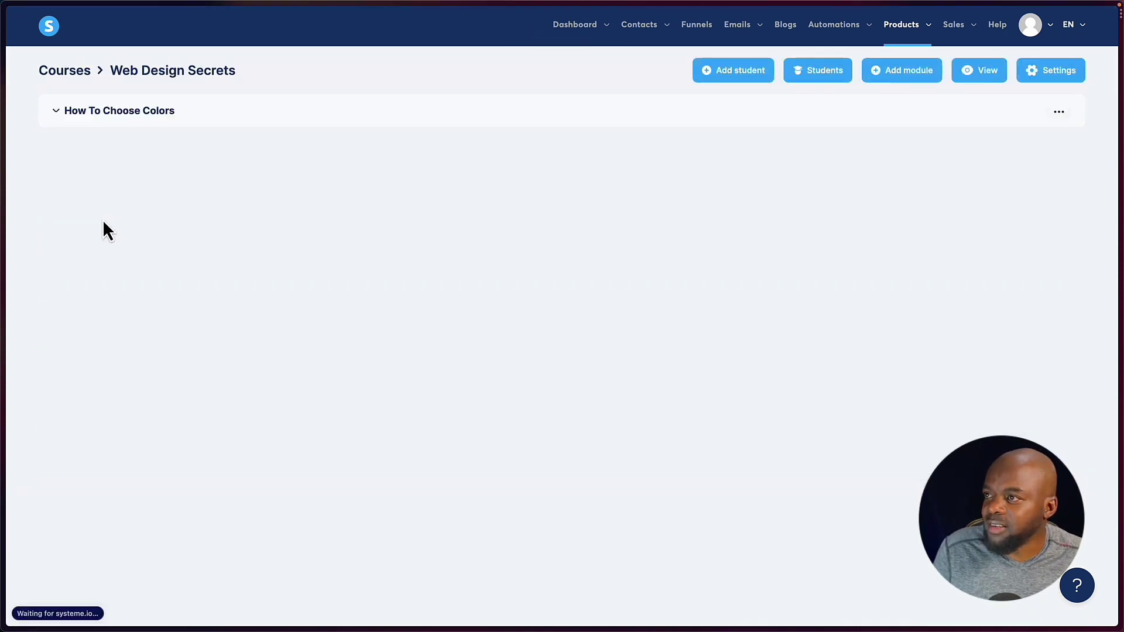
left_click(70, 117)
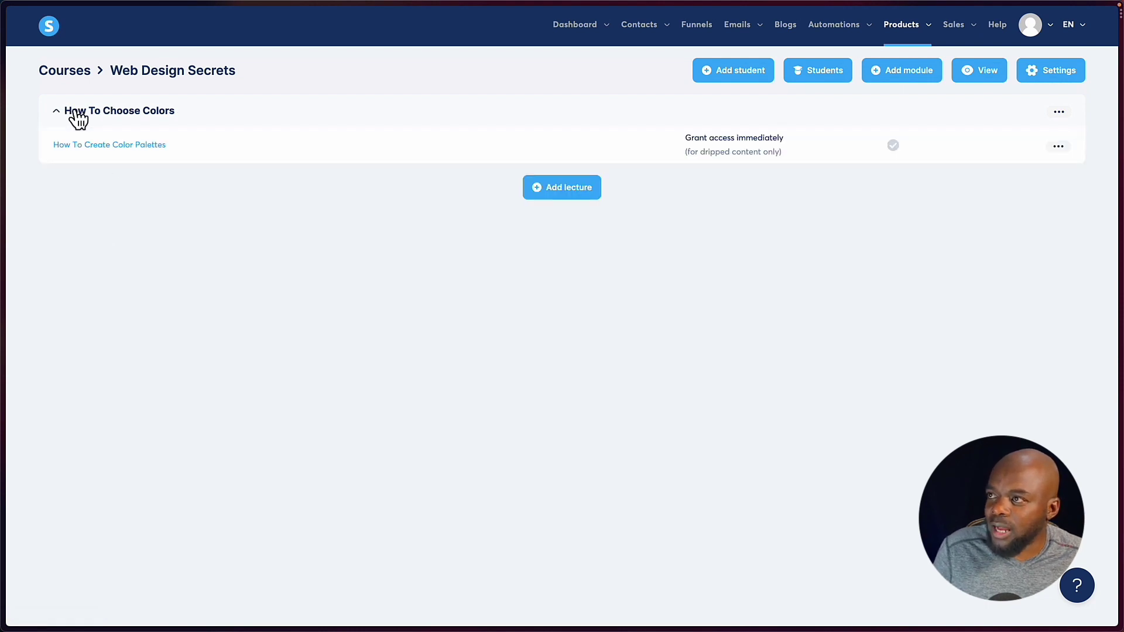
left_click(117, 147)
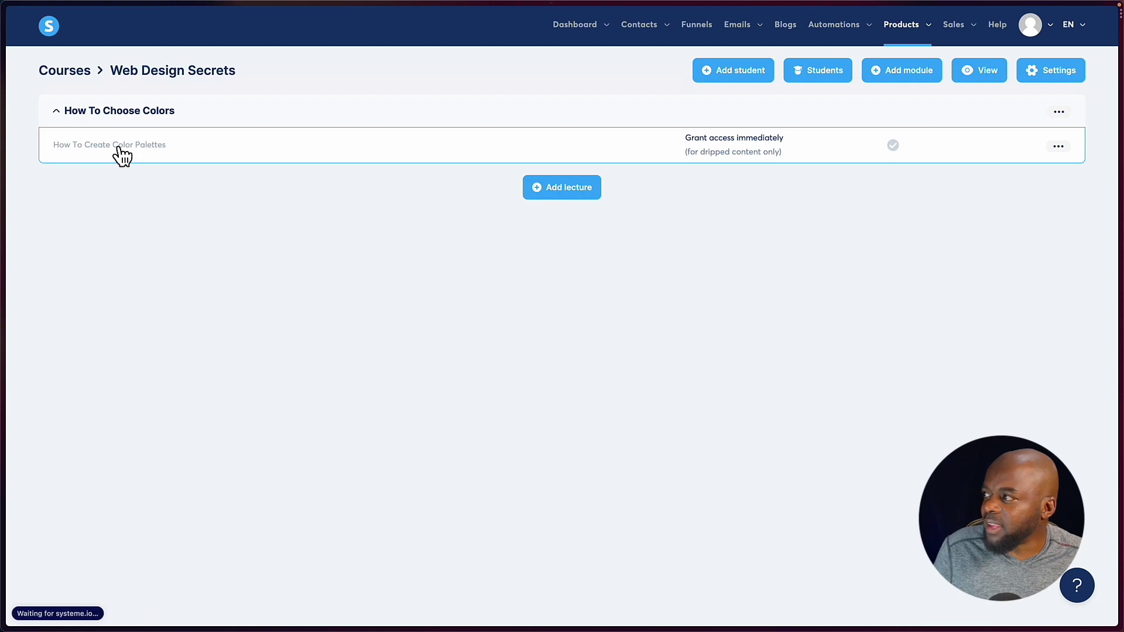
scroll(298, 266, "down", 1)
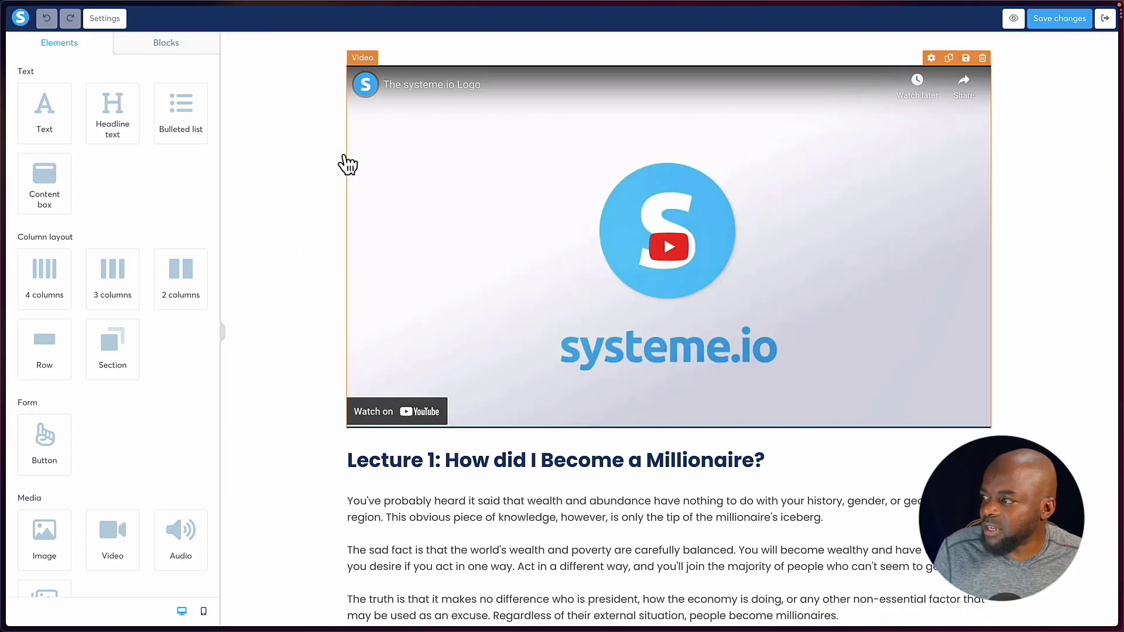
scroll(334, 170, "down", 5)
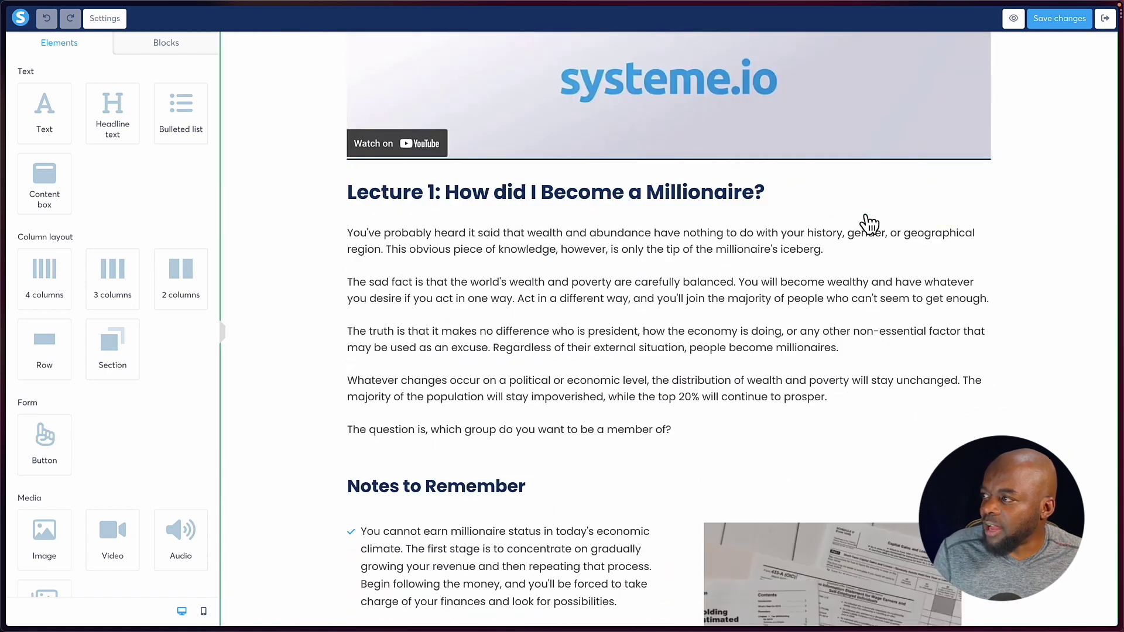
scroll(603, 337, "down", 8)
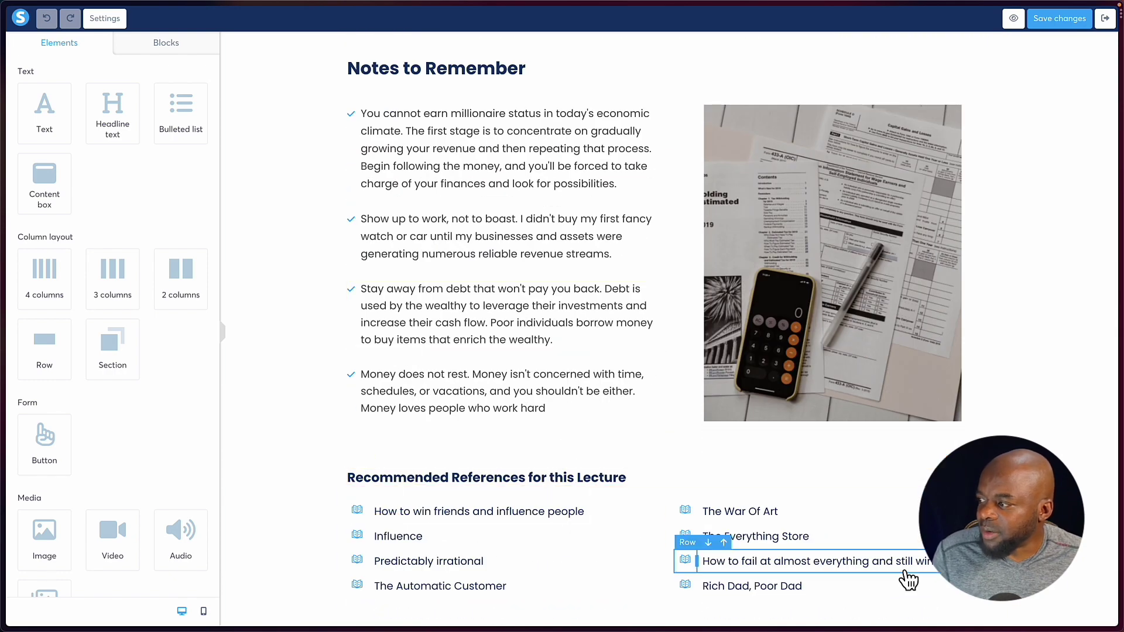
scroll(344, 328, "up", 5)
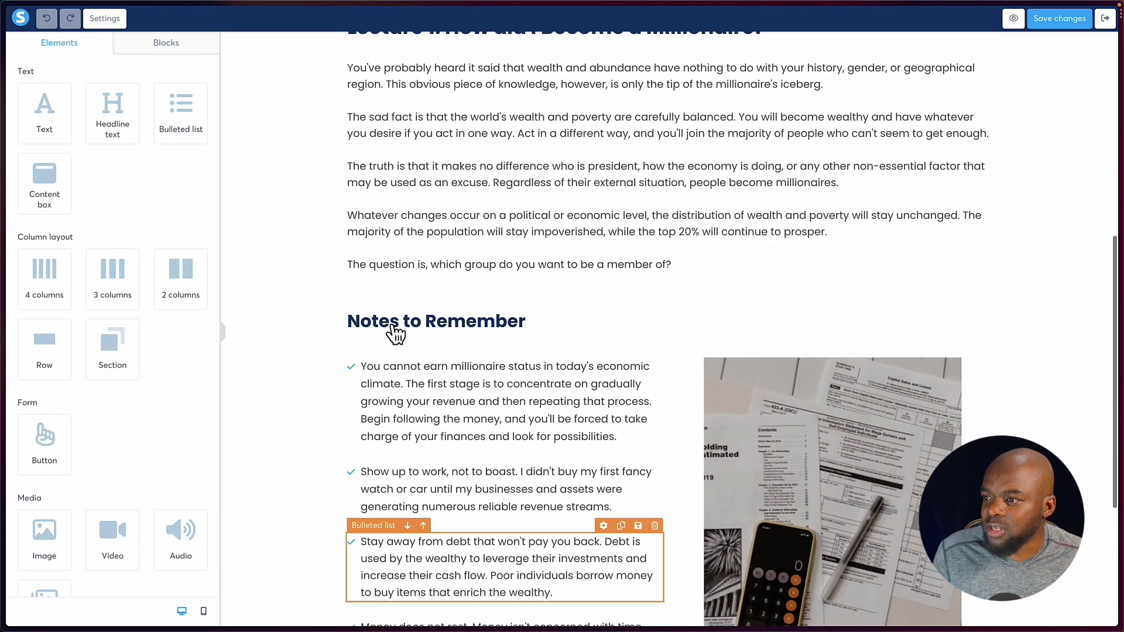
- Add an audio player above the Notes to Remember heading and a video above the first bullet point below it
scroll(213, 520, "down", 2)
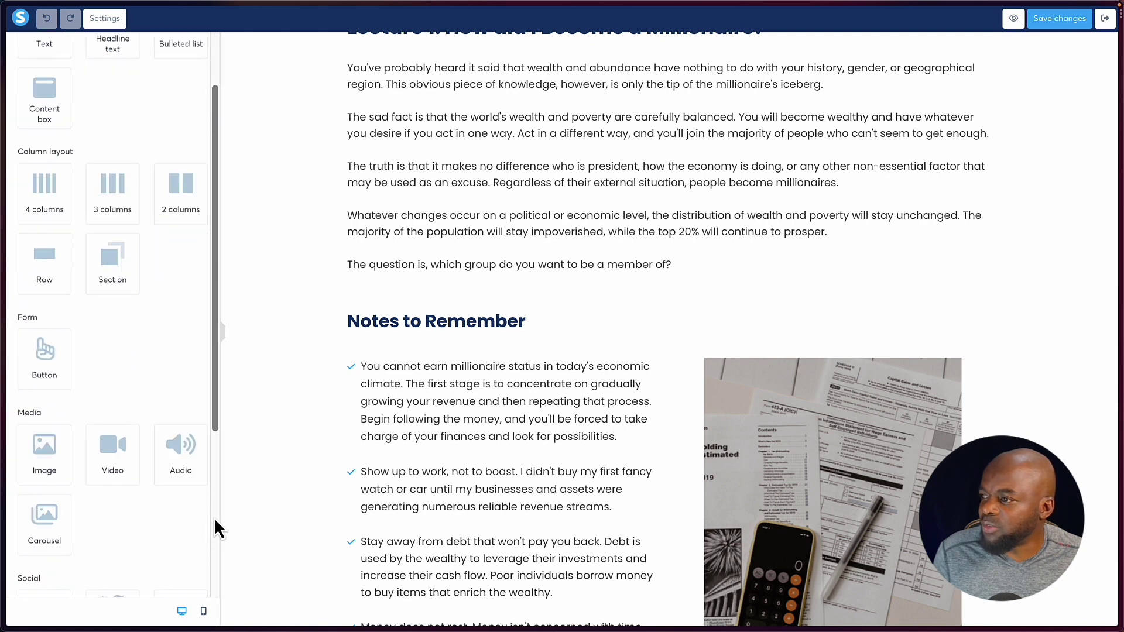
left_click_drag(164, 439, 439, 263)
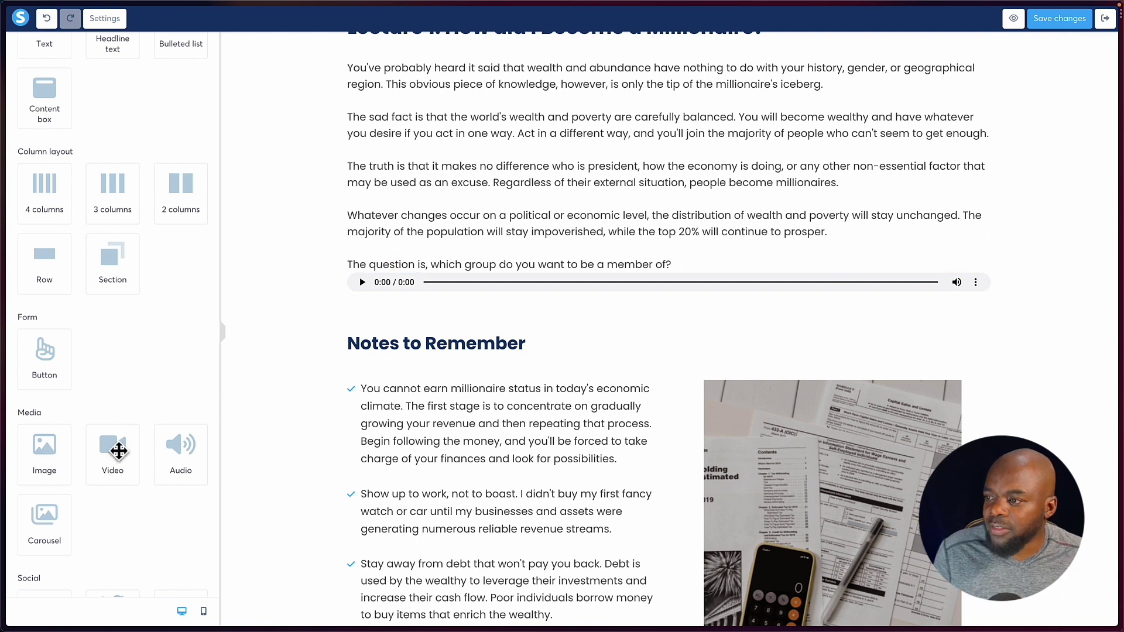
left_click_drag(108, 449, 495, 384)
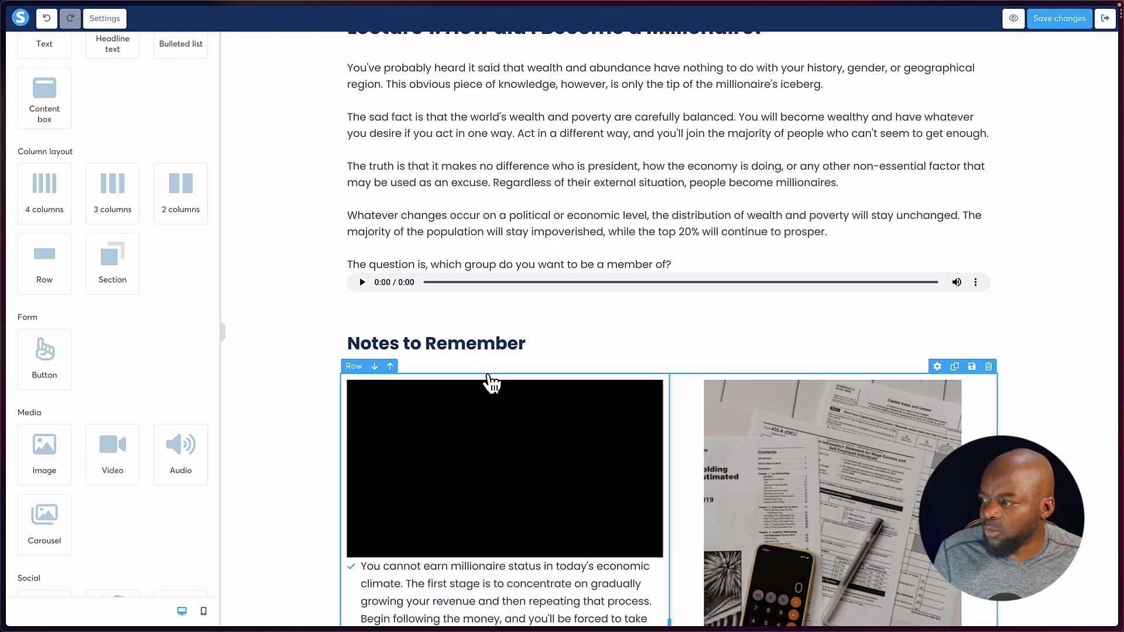
- Insert a table of contents element by the audio player above the Notes to Remember heading
scroll(43, 439, "down", 4)
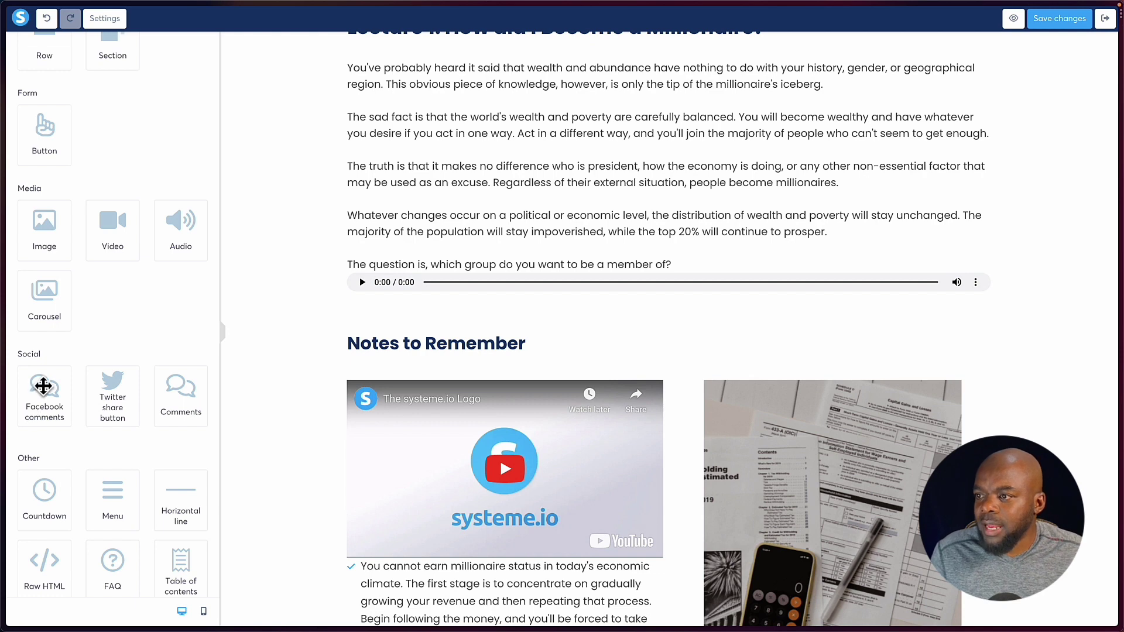
scroll(52, 395, "down", 1)
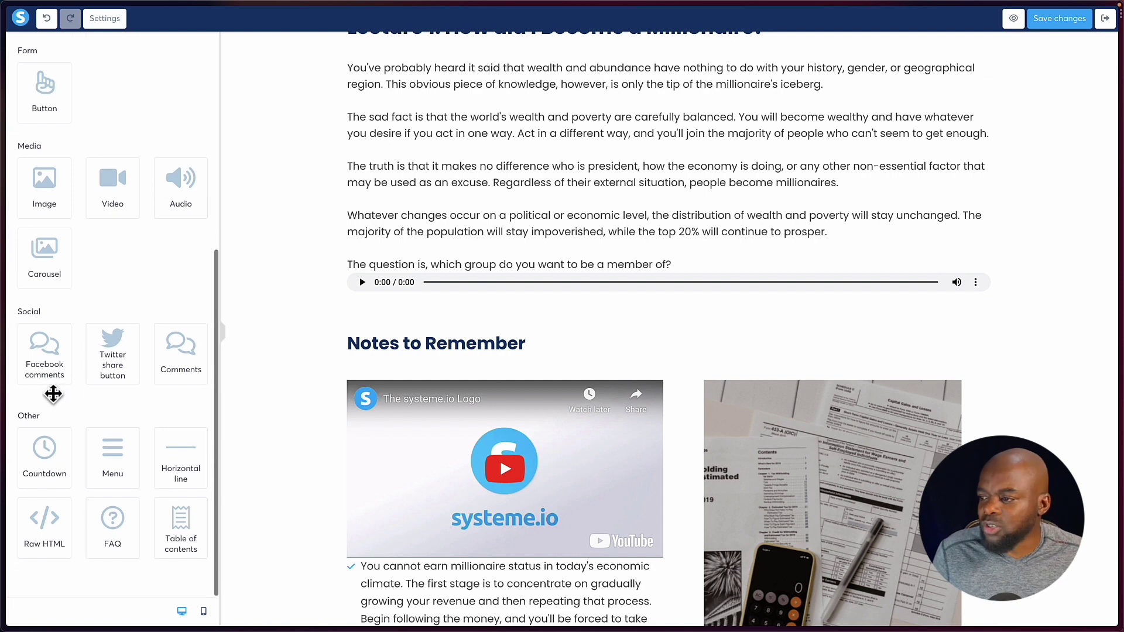
left_click_drag(173, 527, 623, 288)
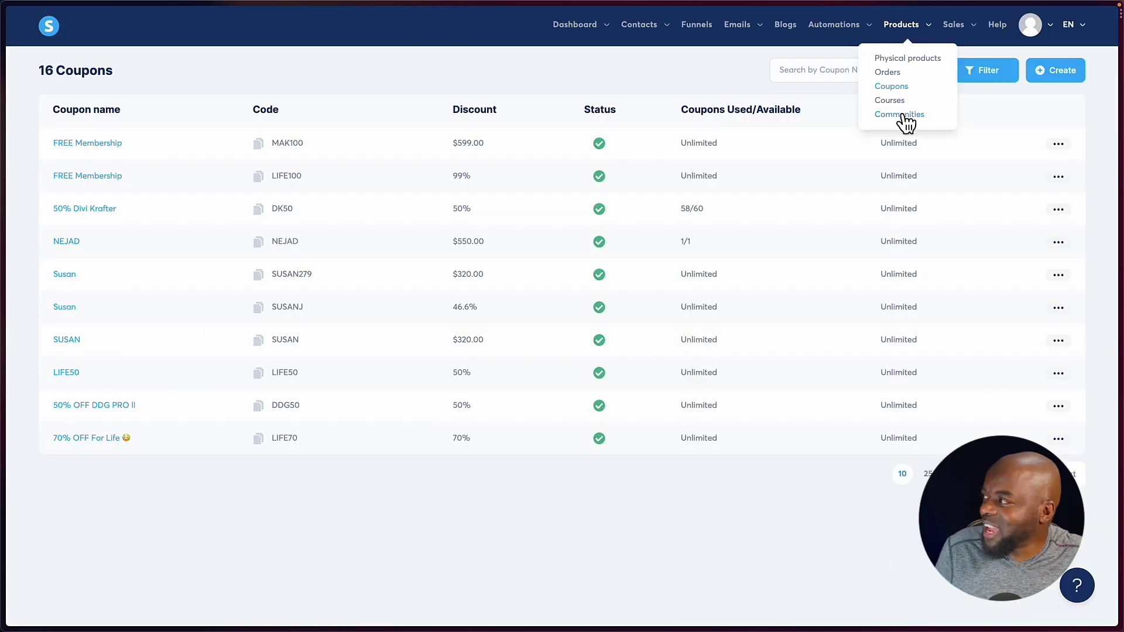
- Create a community named SiteKrafters with the path sitekrafters on the funnelstoincome.systeme.io domain
left_click(904, 116)
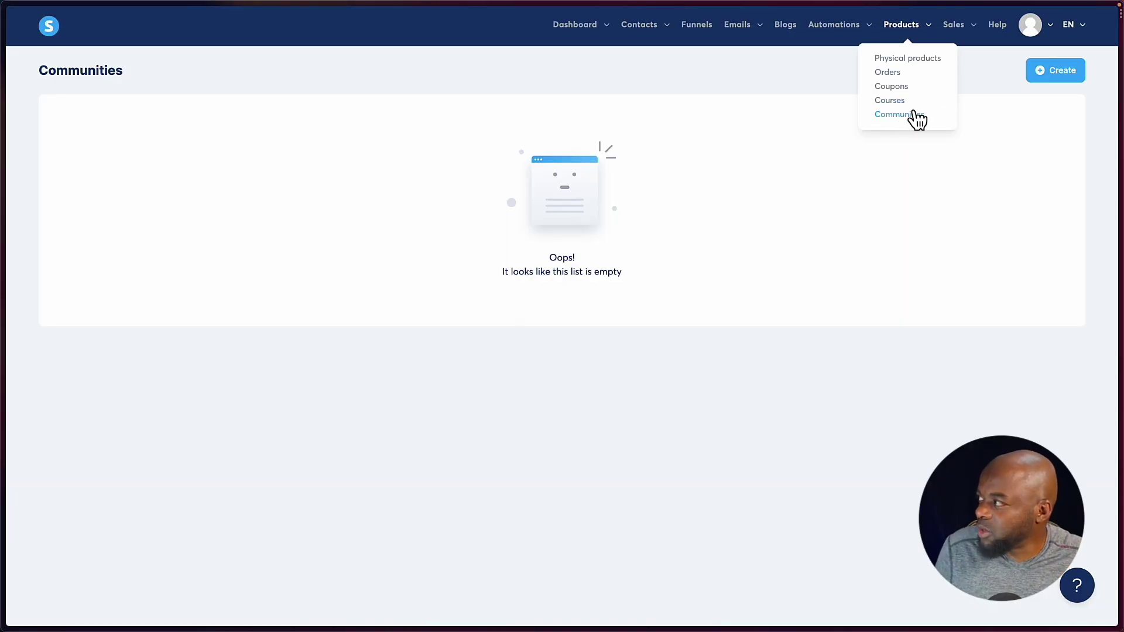
left_click(1059, 75)
left_click(537, 250)
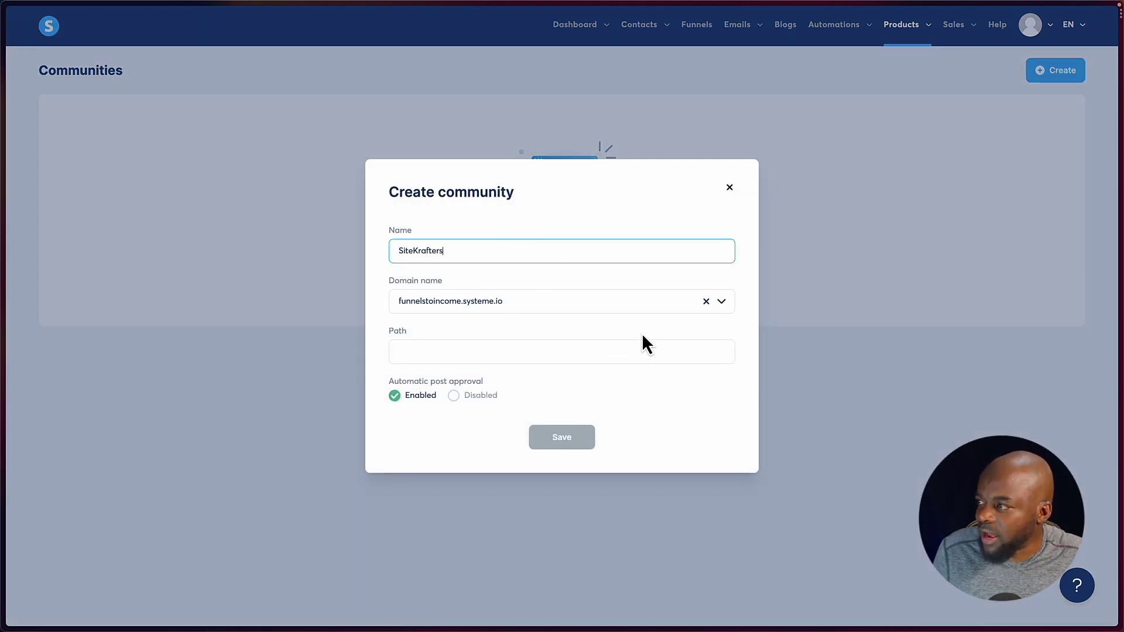
left_click(529, 354)
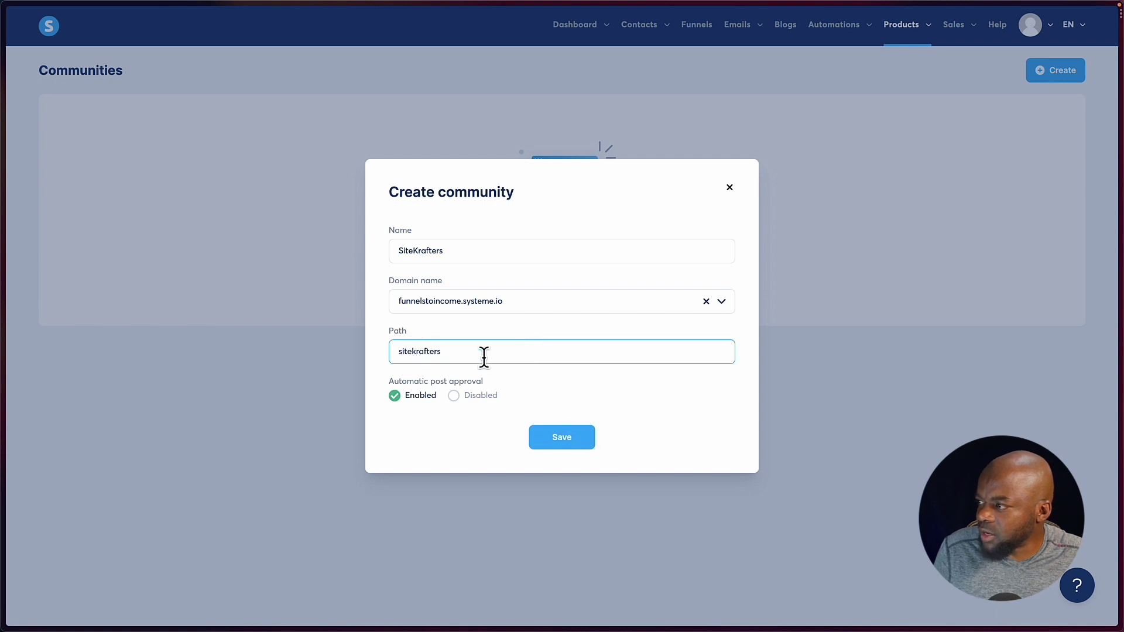
left_click(566, 439)
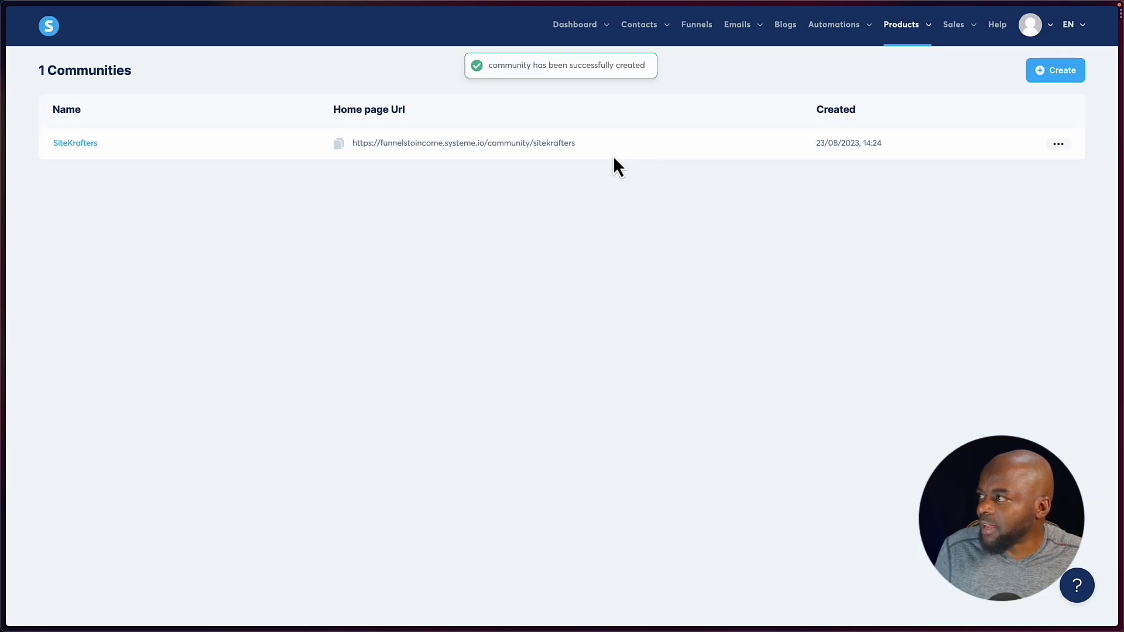
- Enable automatic post approval in the SiteKrafters community settings and save the change
left_click(1059, 145)
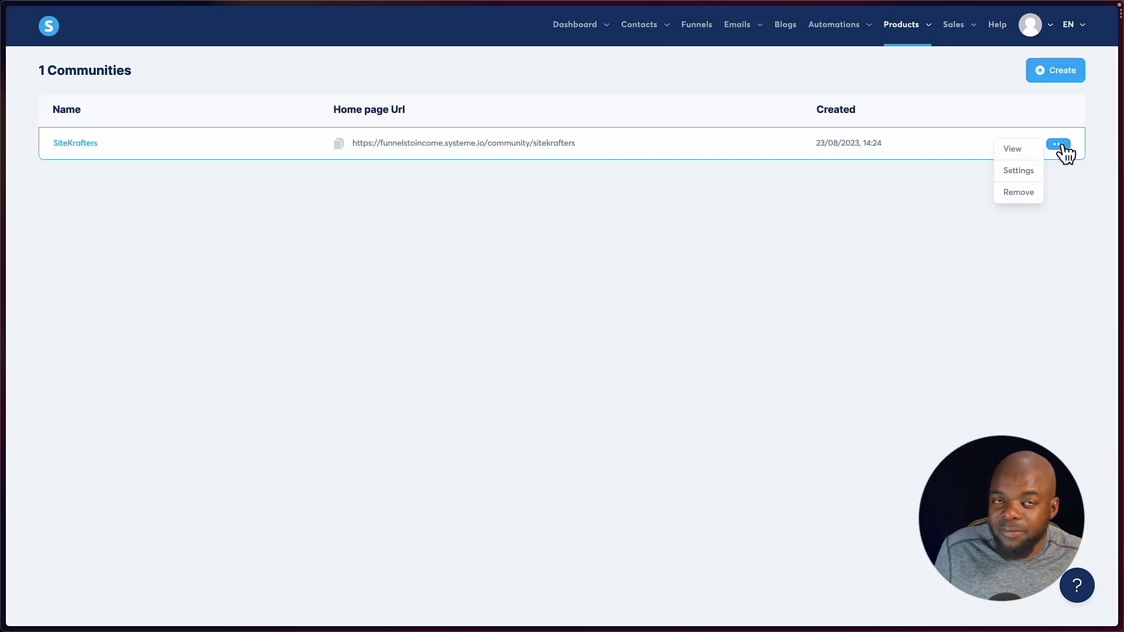
left_click(1018, 173)
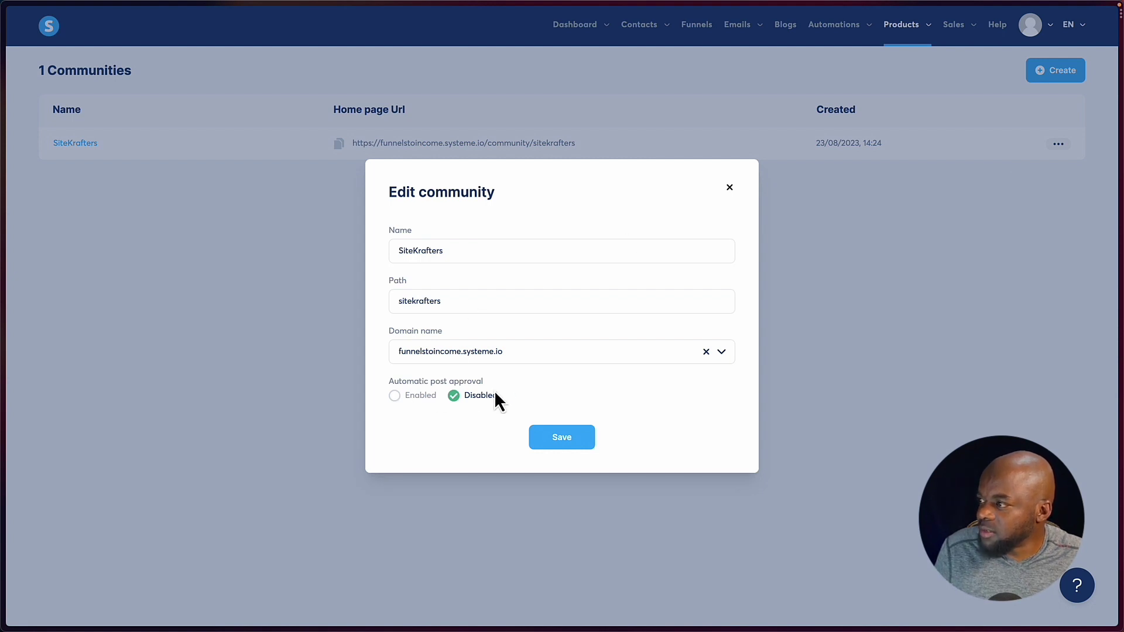
left_click(395, 397)
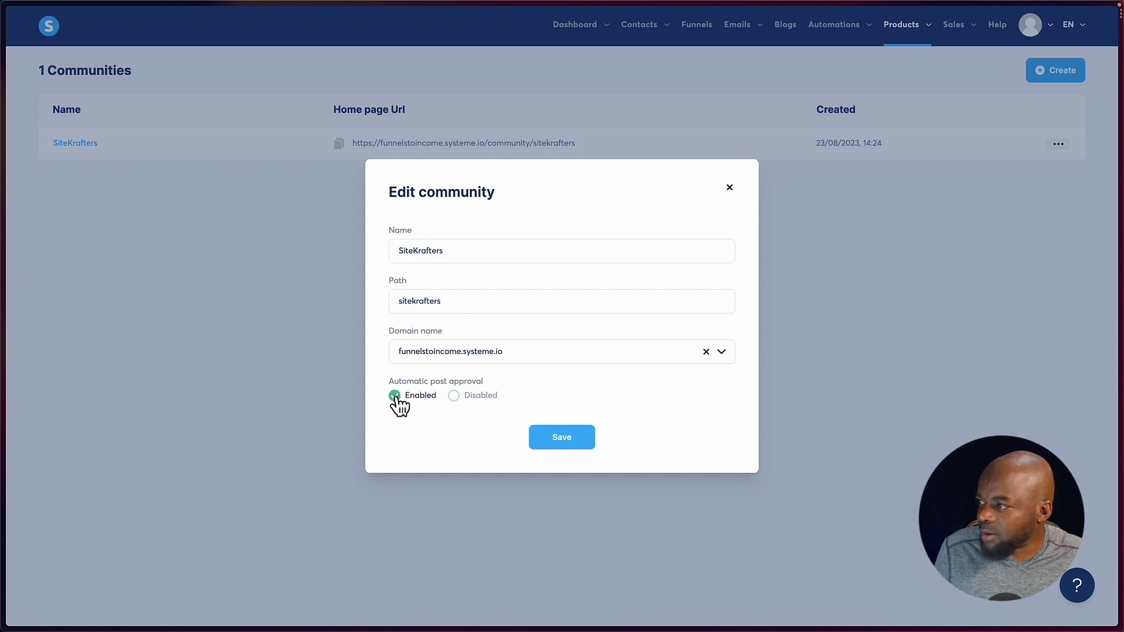
left_click(580, 443)
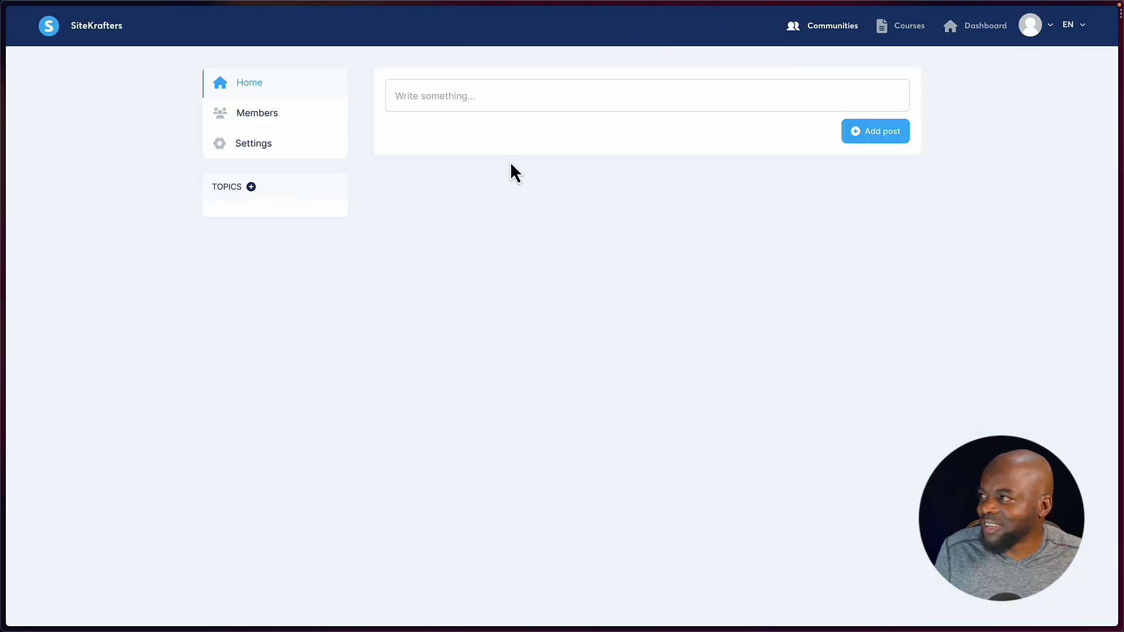
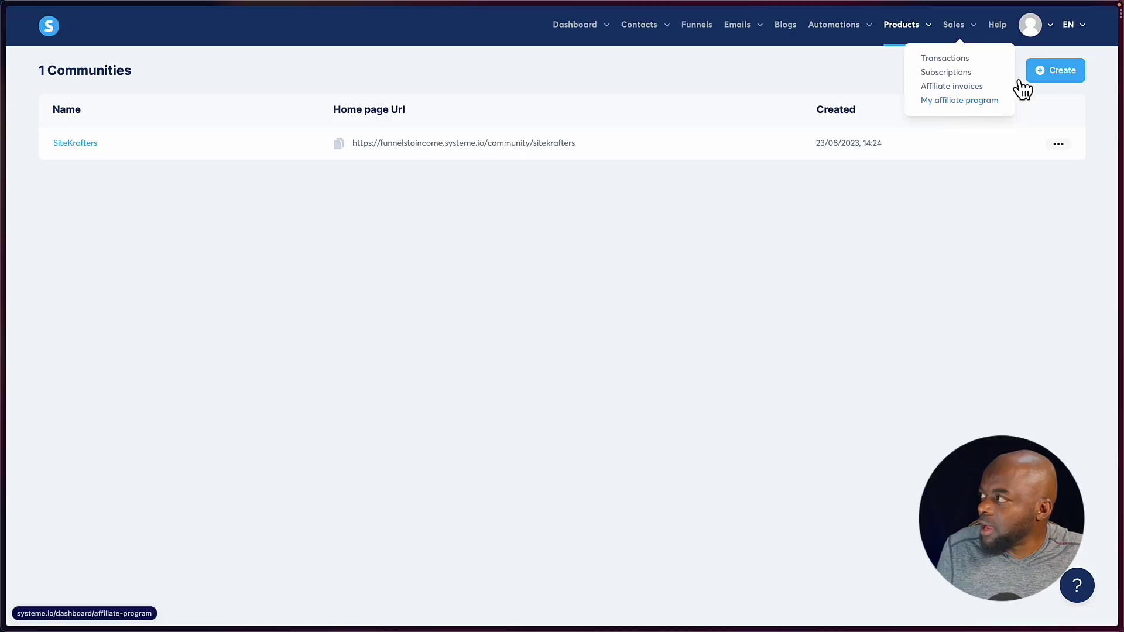
- Look through the account settings for the profile, payment gateways, sales funnels and affiliate program
mouse_move(1055, 26)
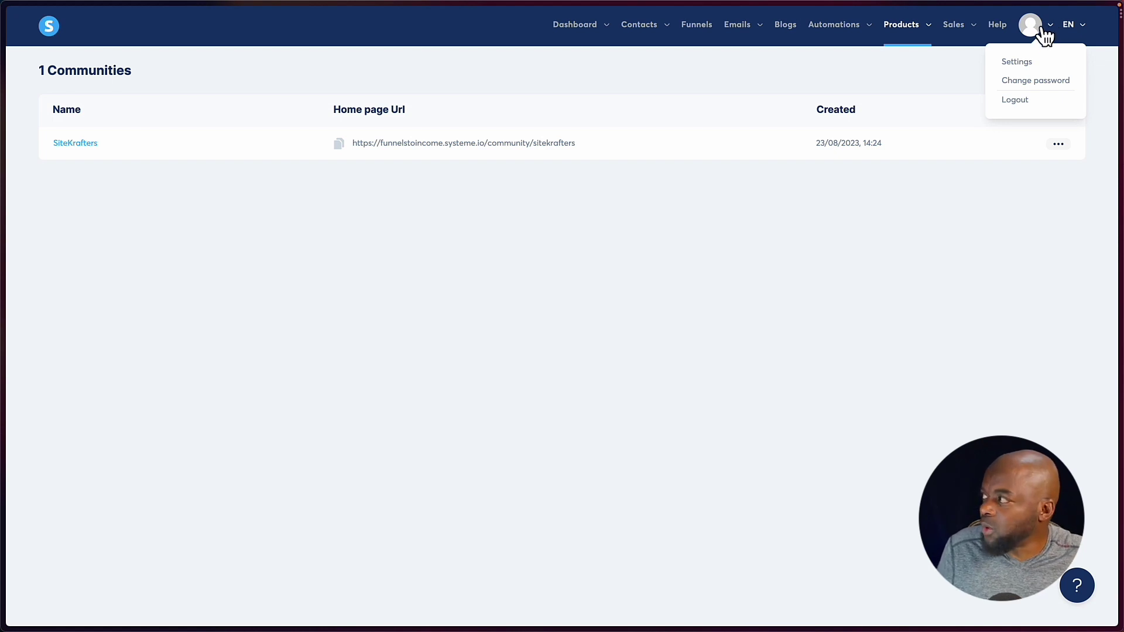
left_click(1028, 64)
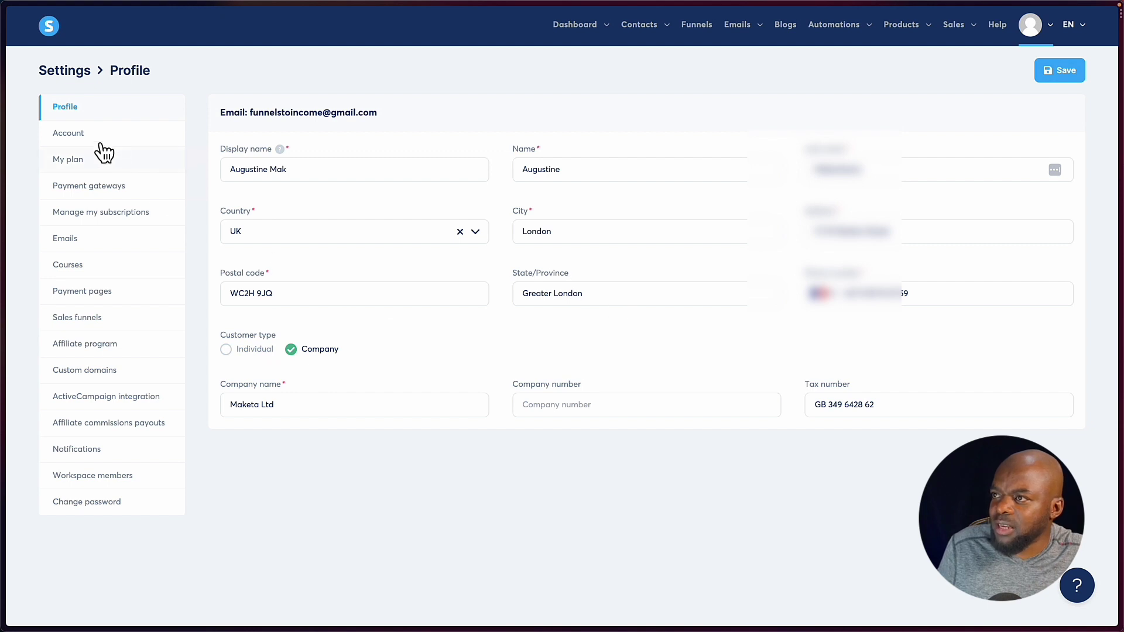
left_click(106, 187)
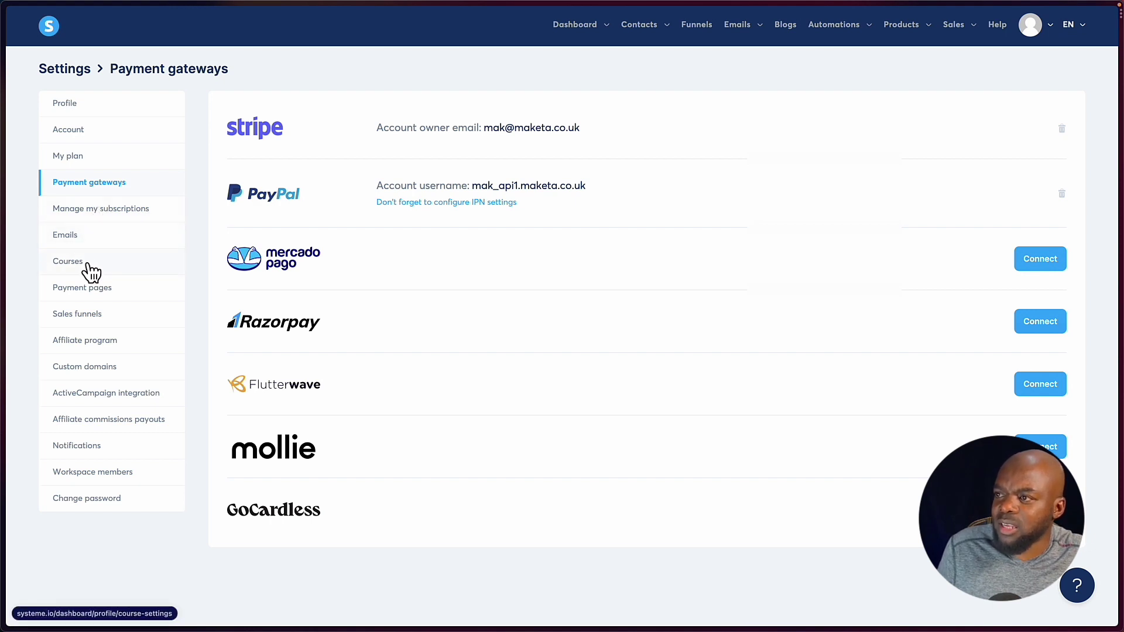
left_click(101, 322)
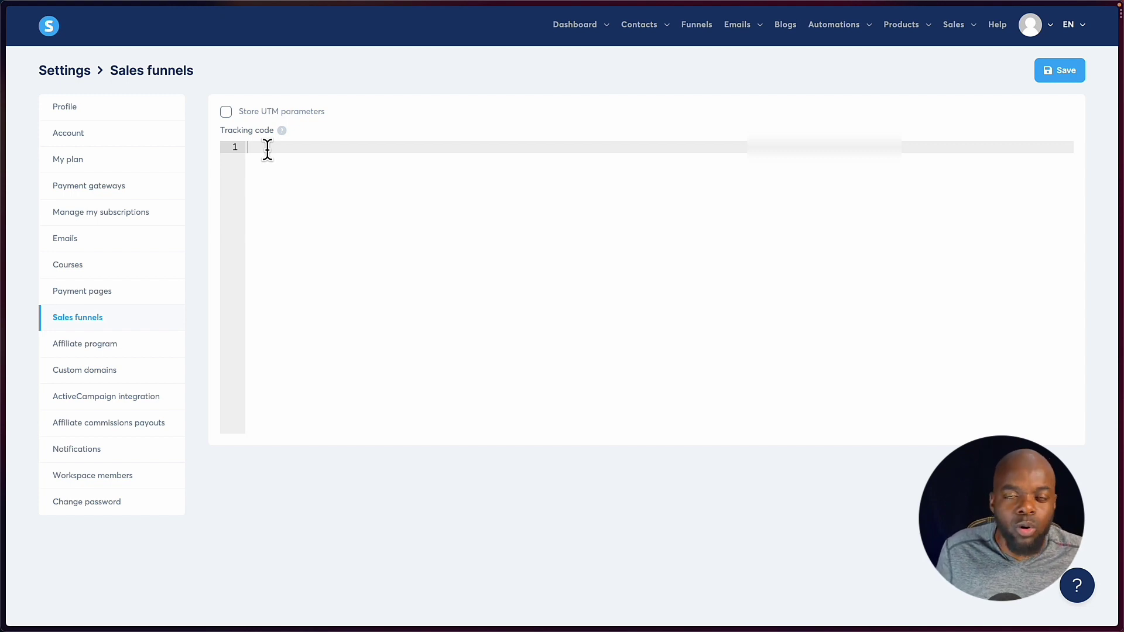
left_click(111, 351)
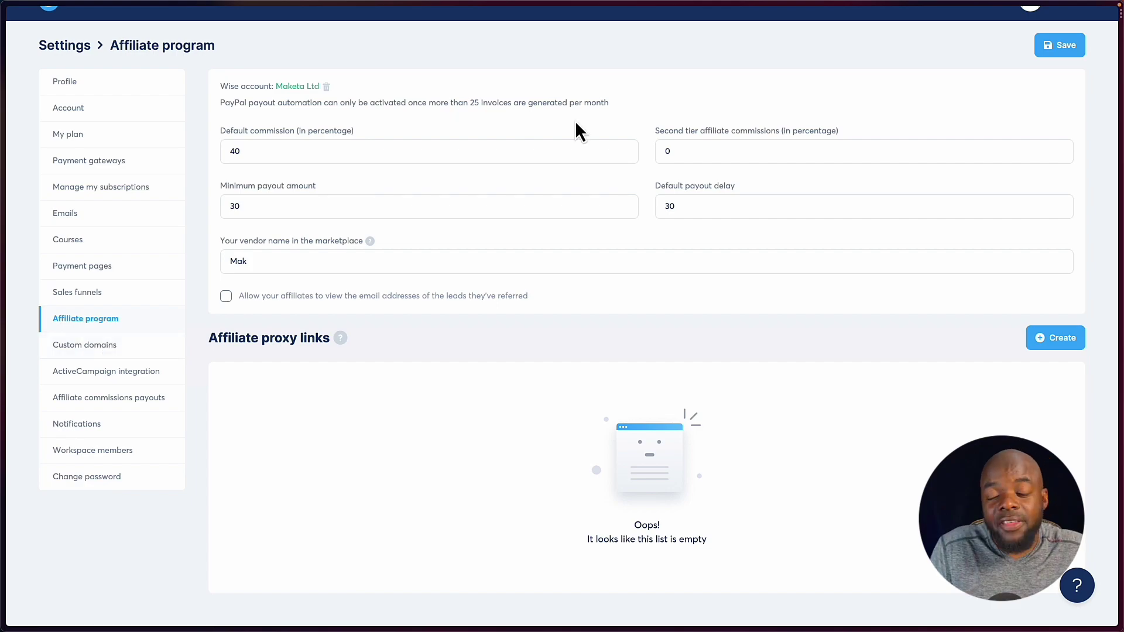